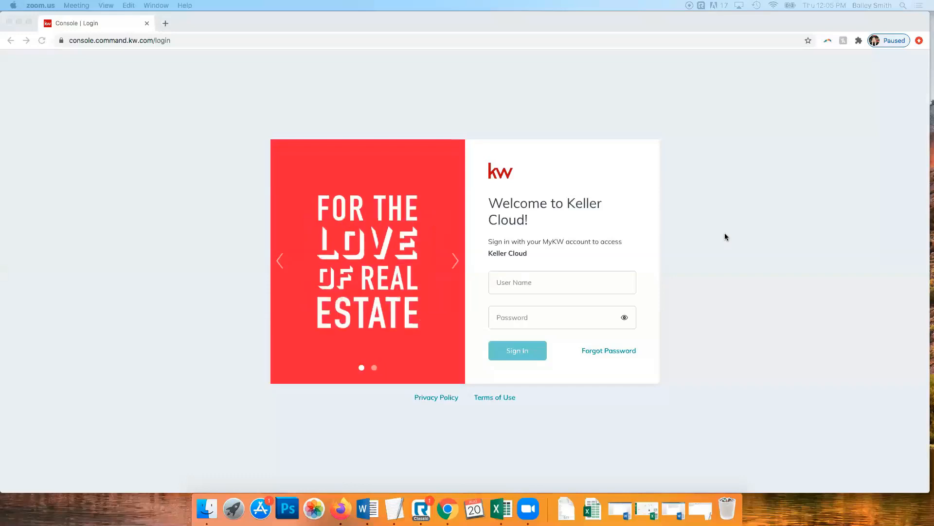
Sign in to the Keller Cloud console with the account user name and password
click(641, 21)
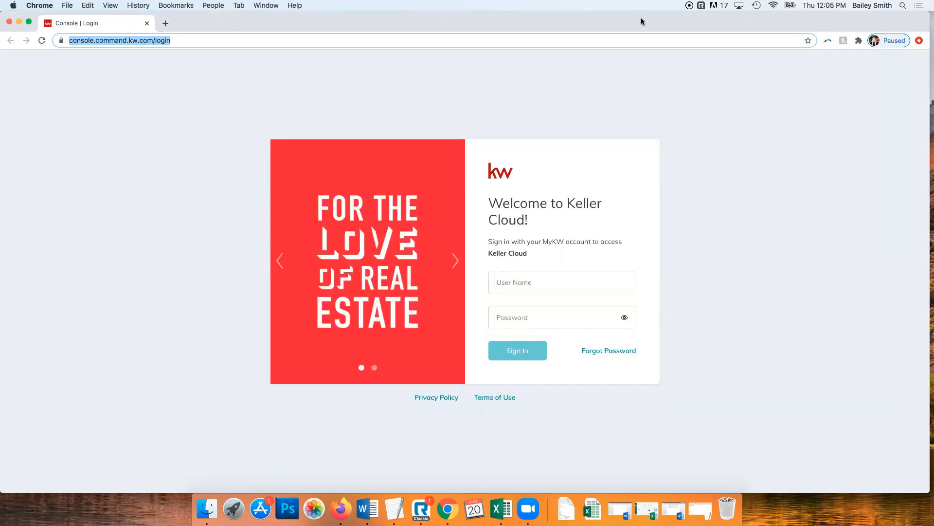
click(721, 90)
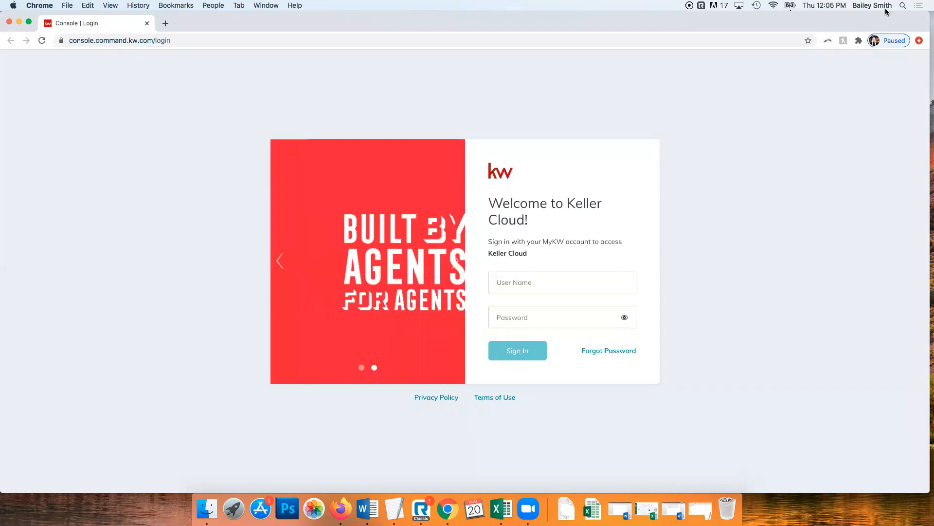
click(558, 276)
text(sleroy)
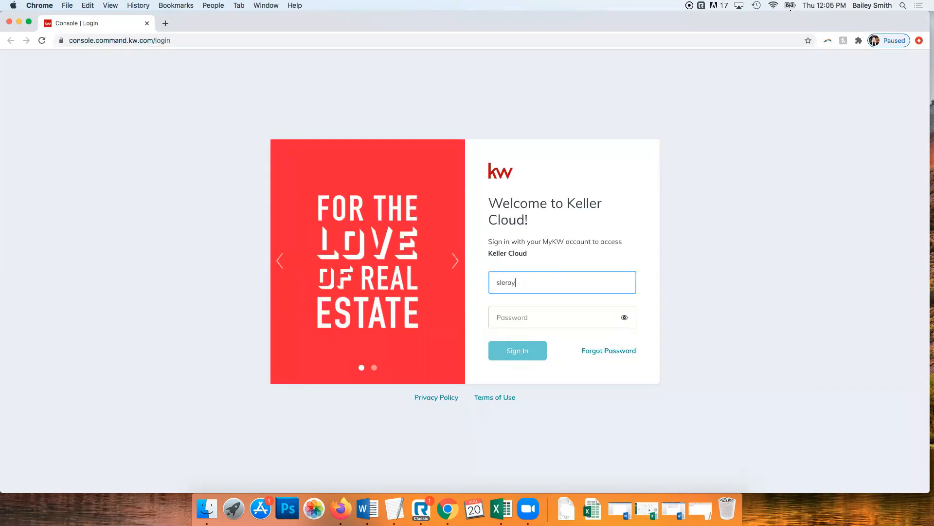
key(Tab)
text(***********)
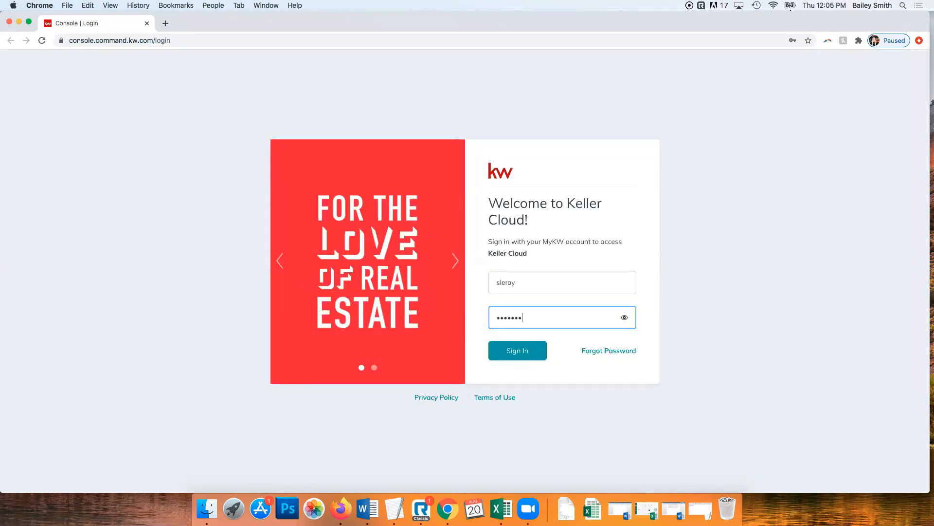
key(Return)
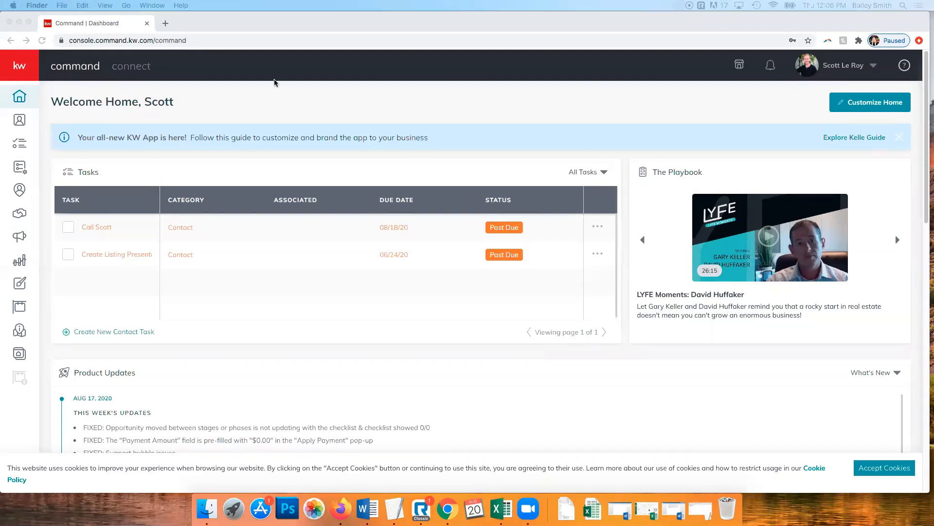
Expand the dashboard's left navigation sidebar so every module name is shown
click(285, 116)
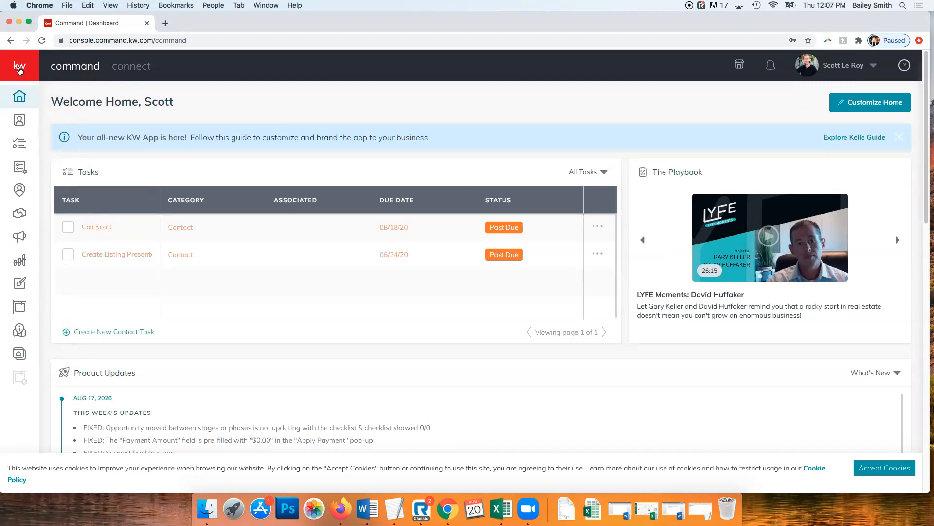
click(20, 70)
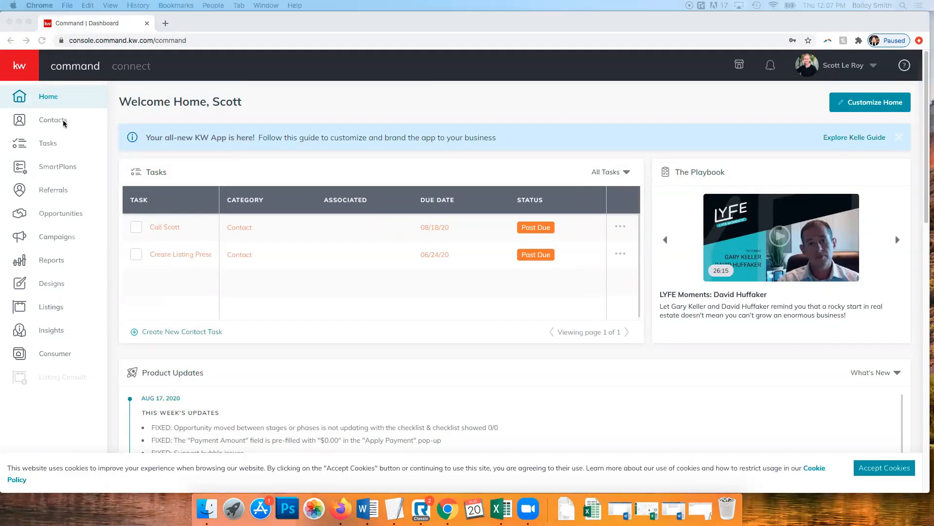
click(84, 104)
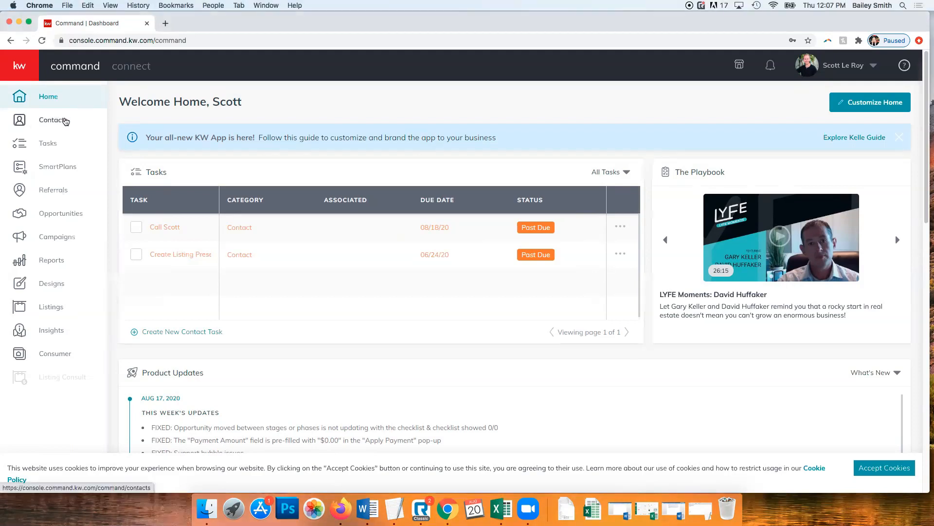
Open the Contacts module listing the four SLM Employee contacts
click(66, 121)
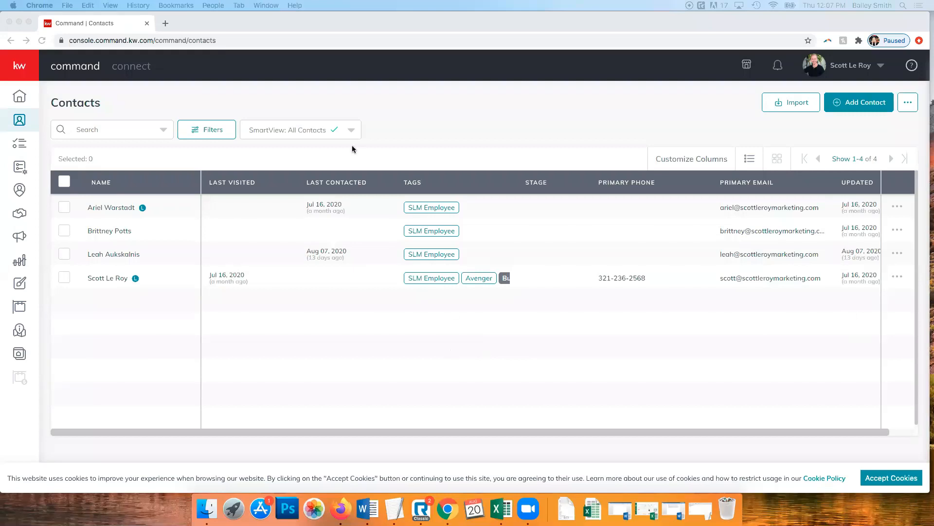
click(487, 120)
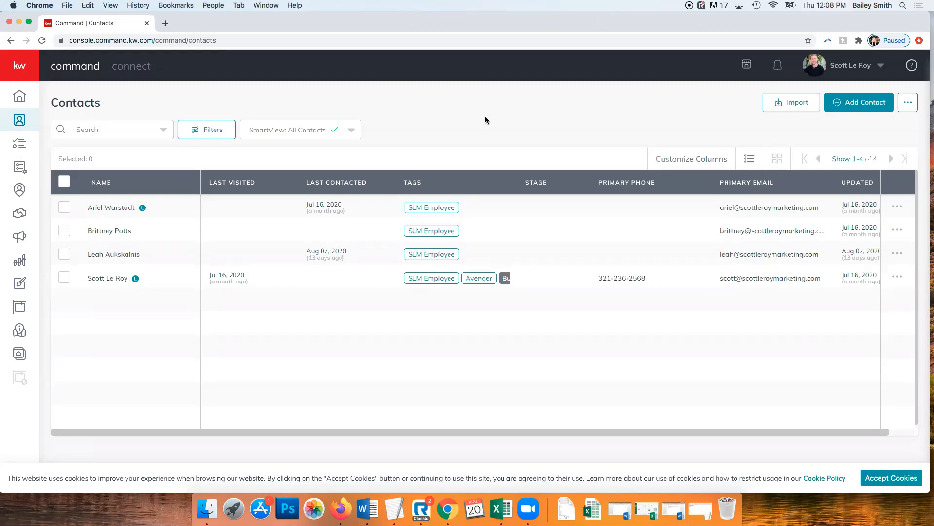
click(856, 105)
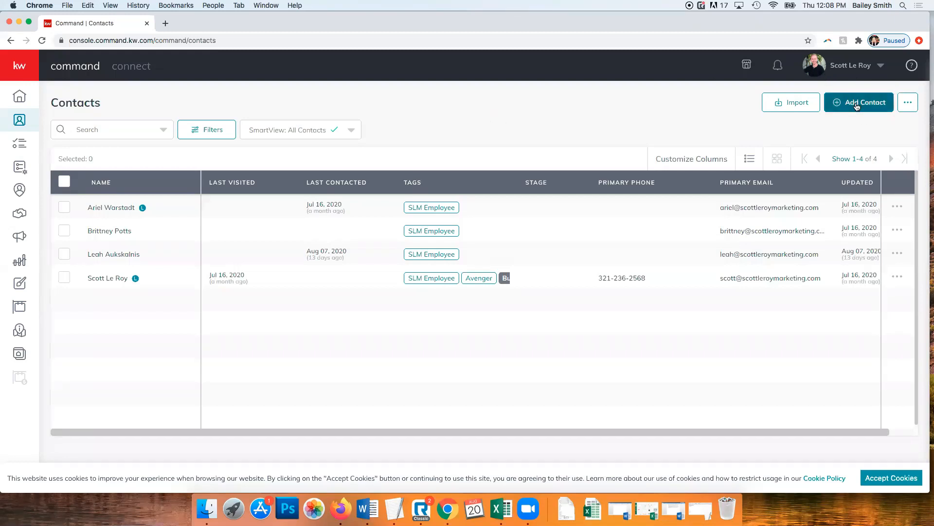
Start a new contact and enter the contact's full name
click(858, 105)
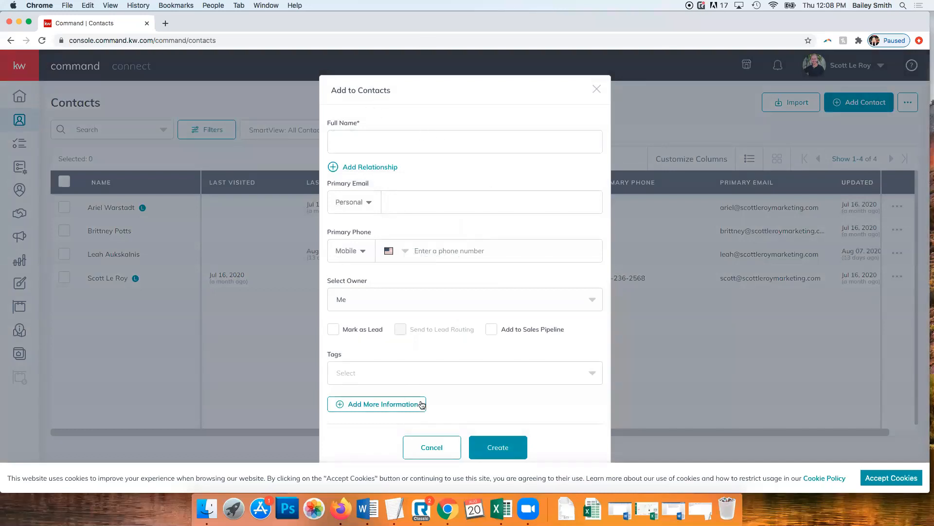
click(415, 140)
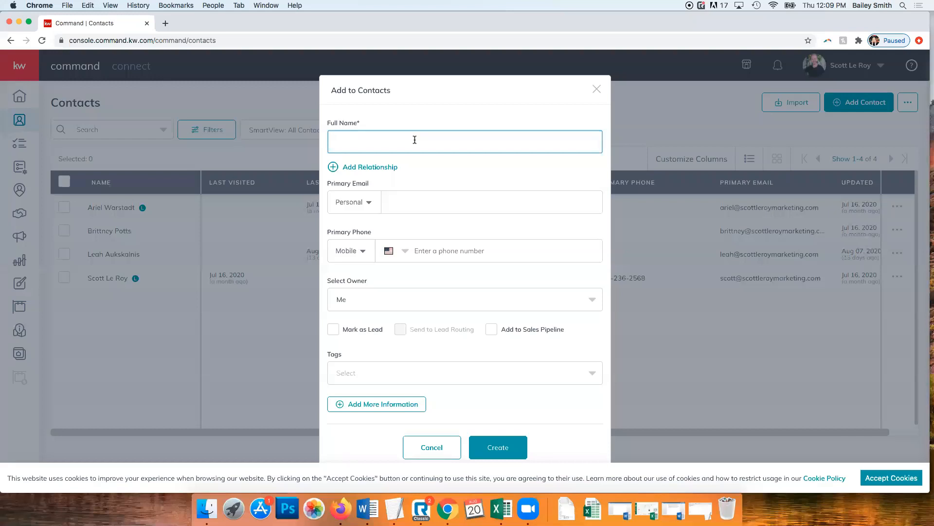
Add a relationship row to the new contact, keeping the type Spouse
click(385, 167)
click(364, 157)
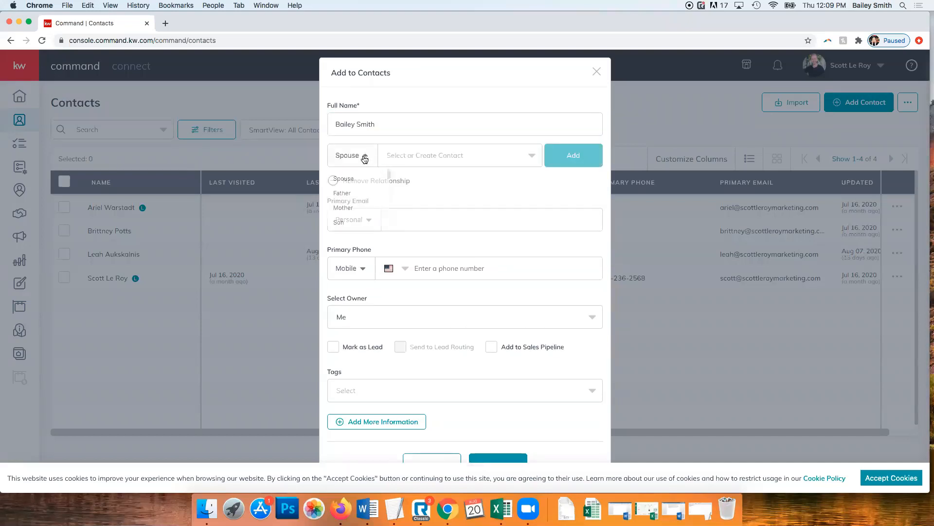
scroll(353, 188, down, 3)
scroll(353, 188, up, 4)
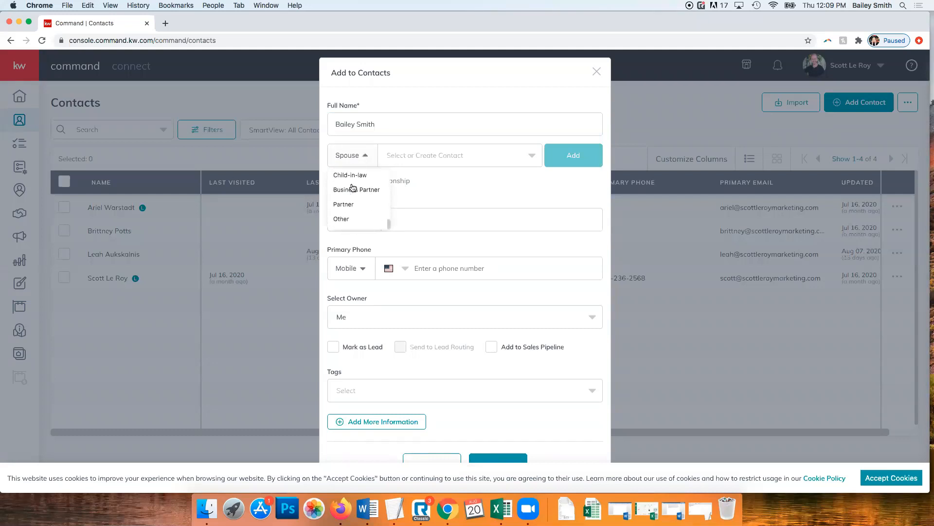
scroll(370, 186, down, 3)
scroll(370, 187, down, 5)
click(519, 189)
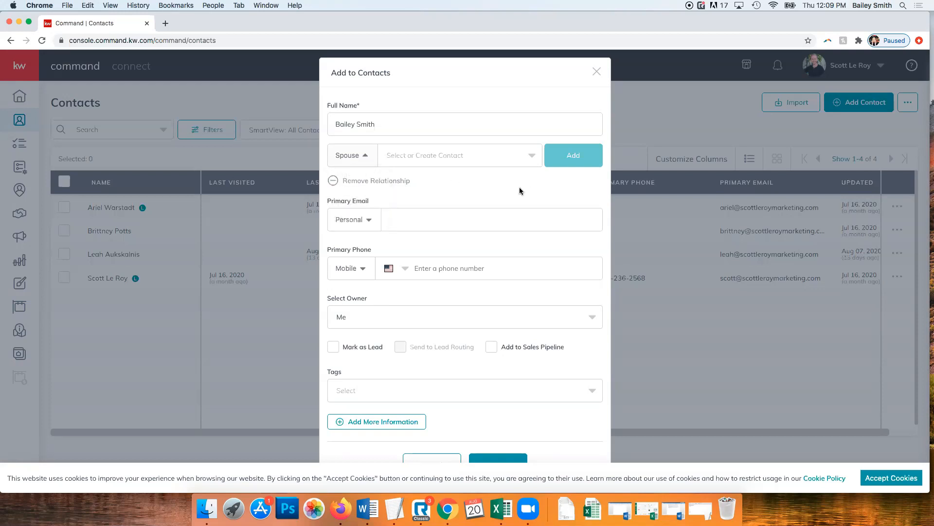
Set the primary email type to Work and enter the contact's email address
click(414, 220)
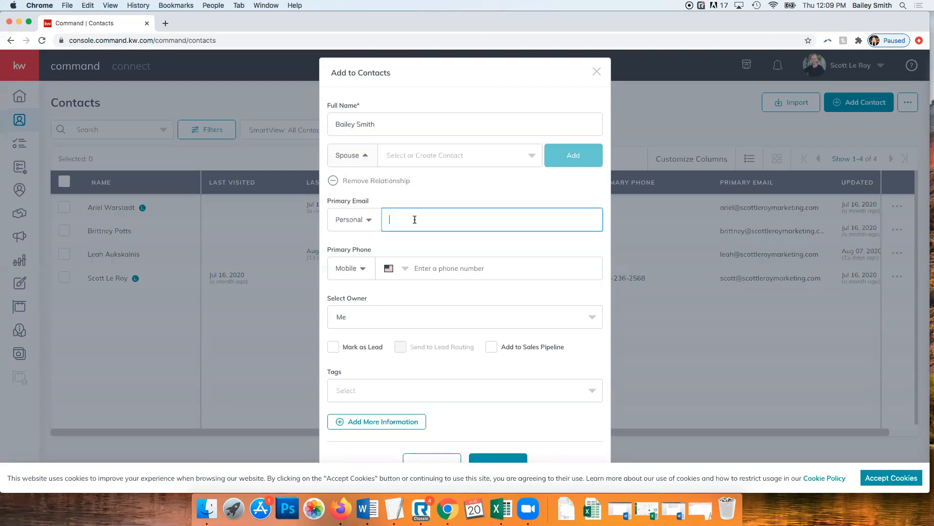
click(365, 223)
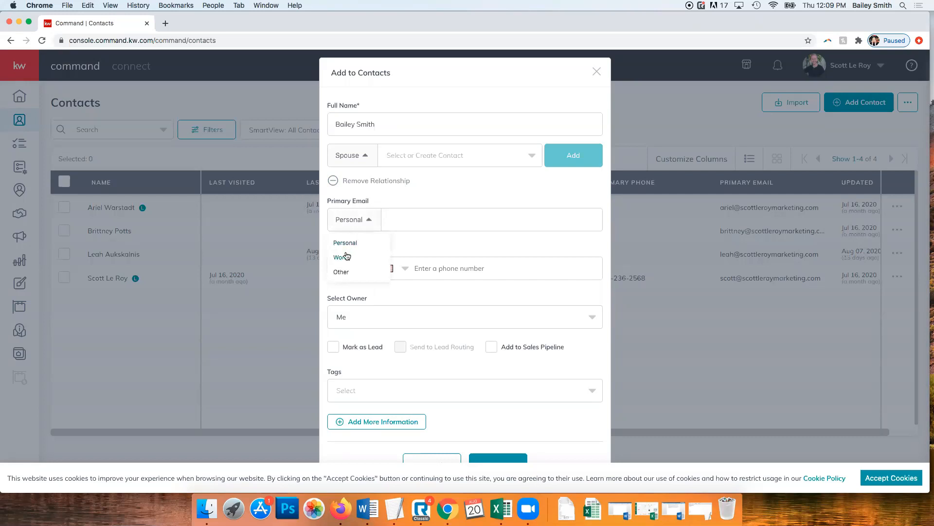
click(389, 221)
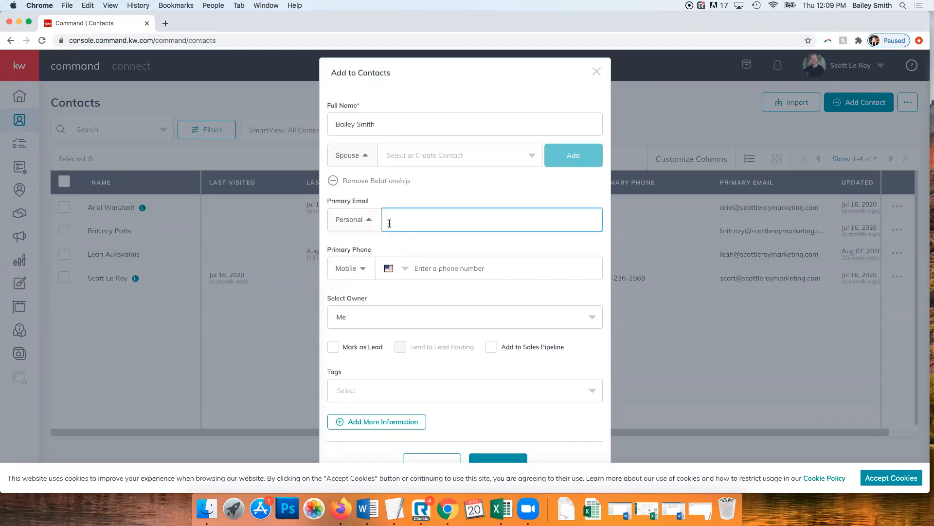
click(360, 219)
click(351, 254)
click(414, 219)
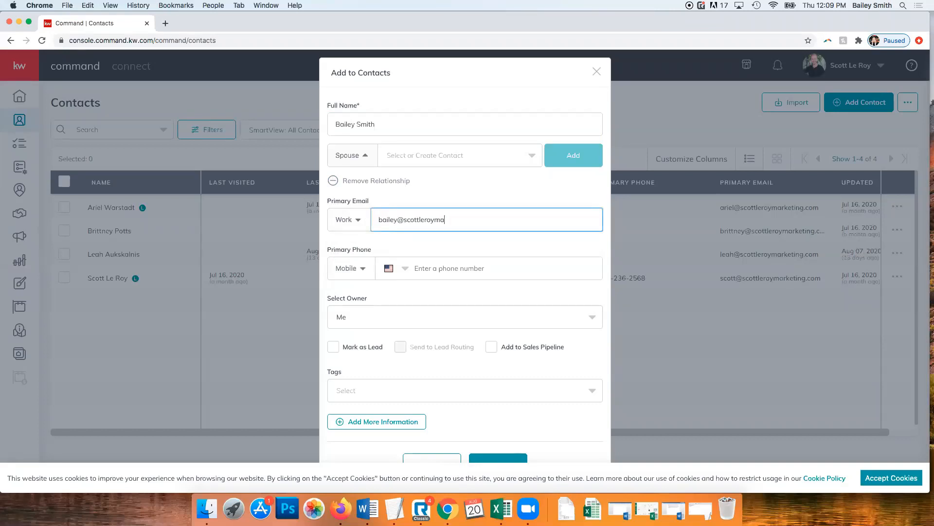
Set the primary phone type to Work and enter the contact's phone number
scroll(398, 195, down, 2)
click(468, 231)
click(352, 228)
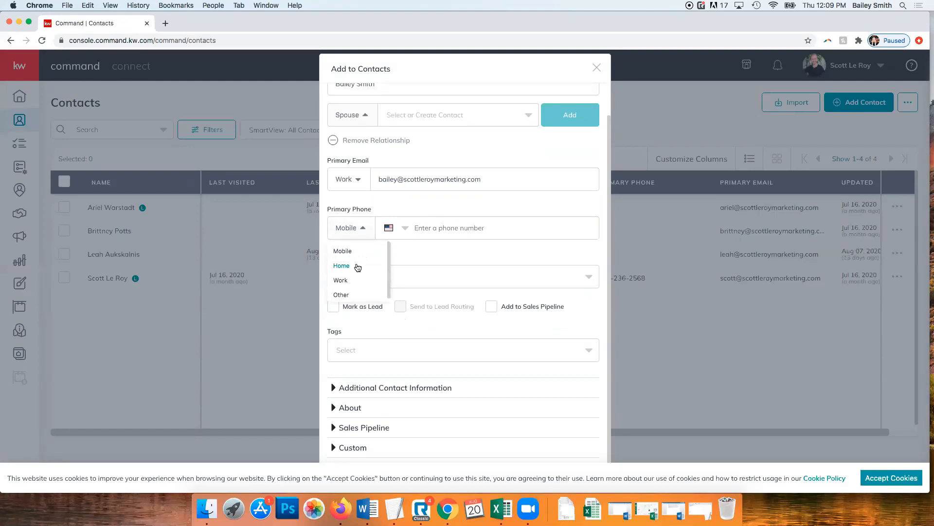
click(355, 266)
click(347, 230)
click(347, 280)
click(444, 227)
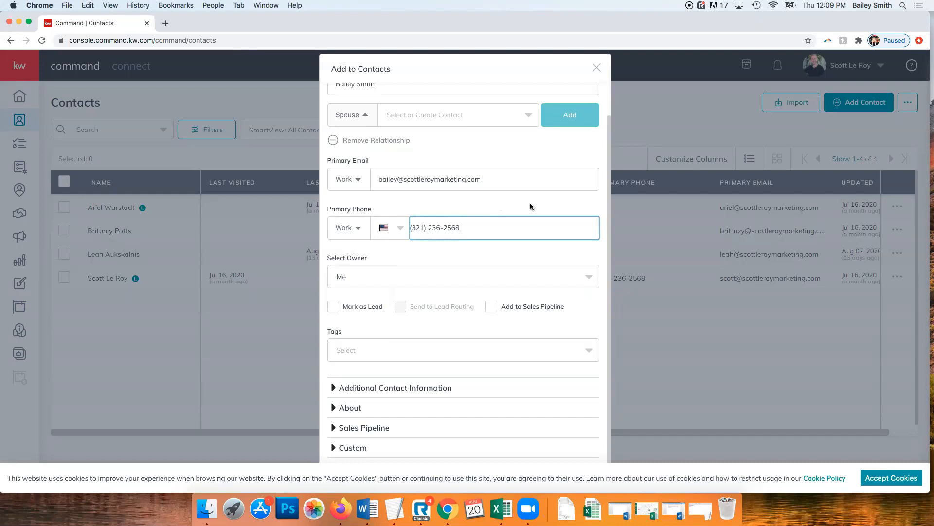
Accept the cookie notice and bring up the contact's Tags list
scroll(375, 257, down, 1)
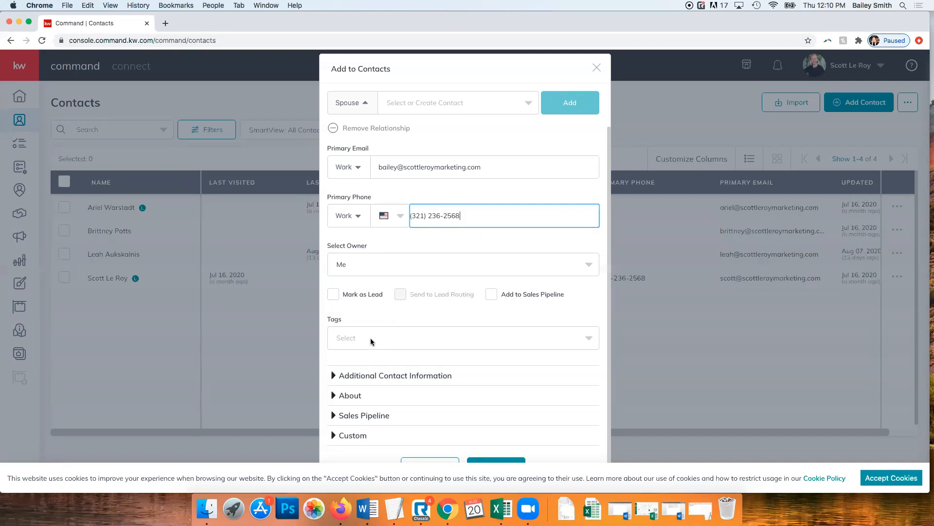
click(907, 480)
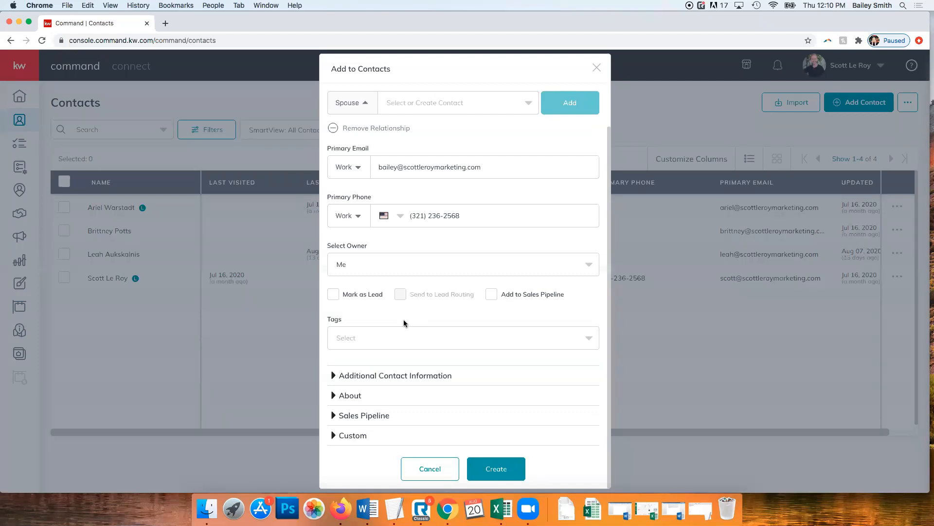
click(399, 332)
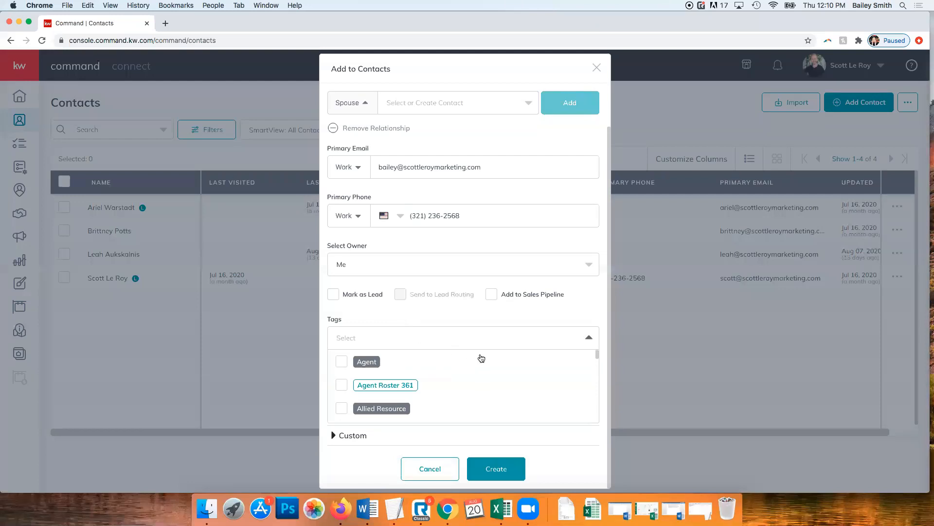
Check SLM Employee in the Tags list and close the list
scroll(470, 364, down, 5)
scroll(470, 364, up, 5)
scroll(384, 360, down, 4)
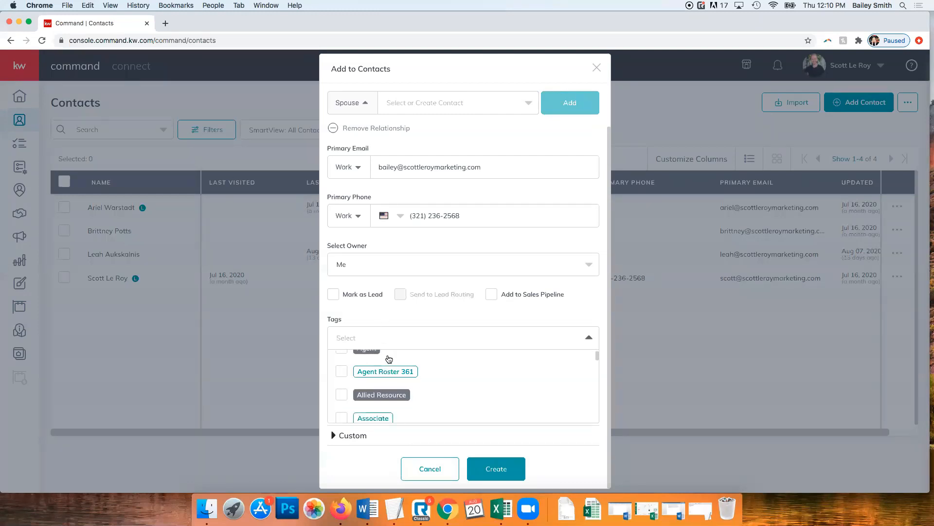
scroll(390, 361, down, 10)
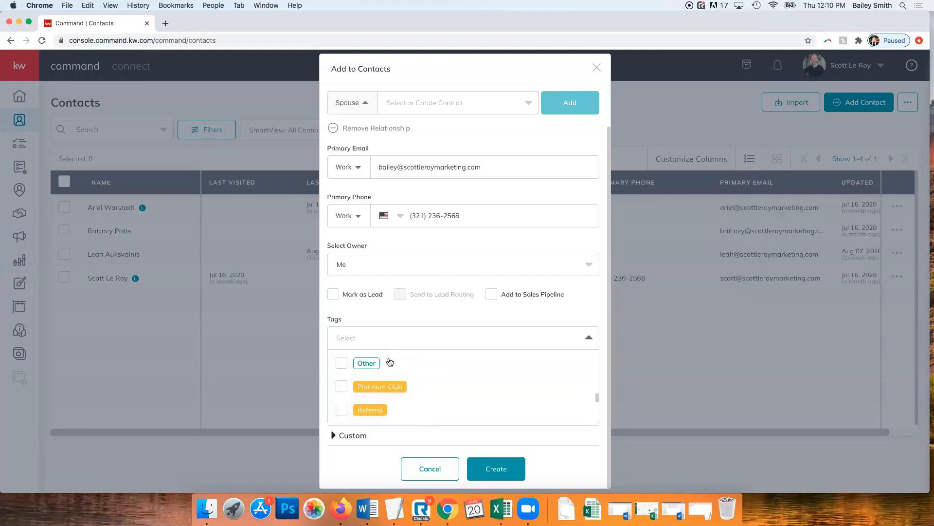
scroll(390, 362, down, 4)
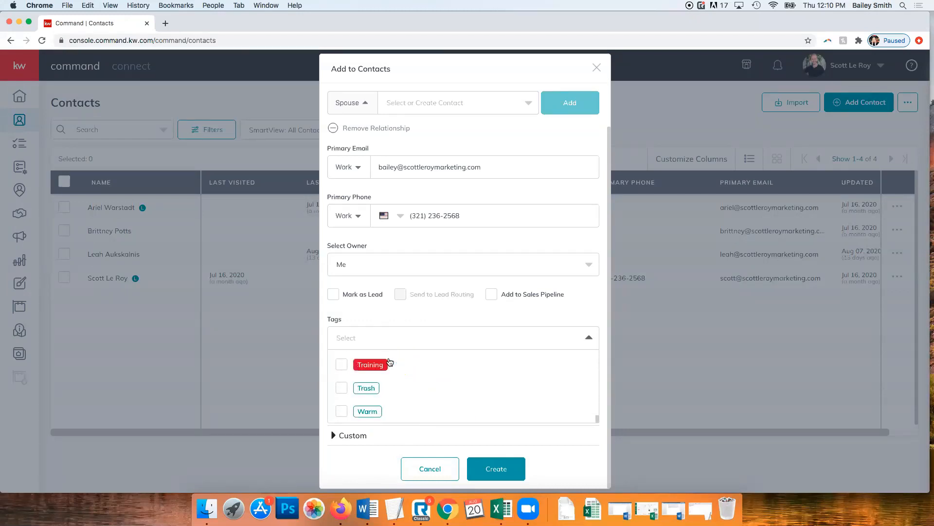
scroll(438, 389, up, 15)
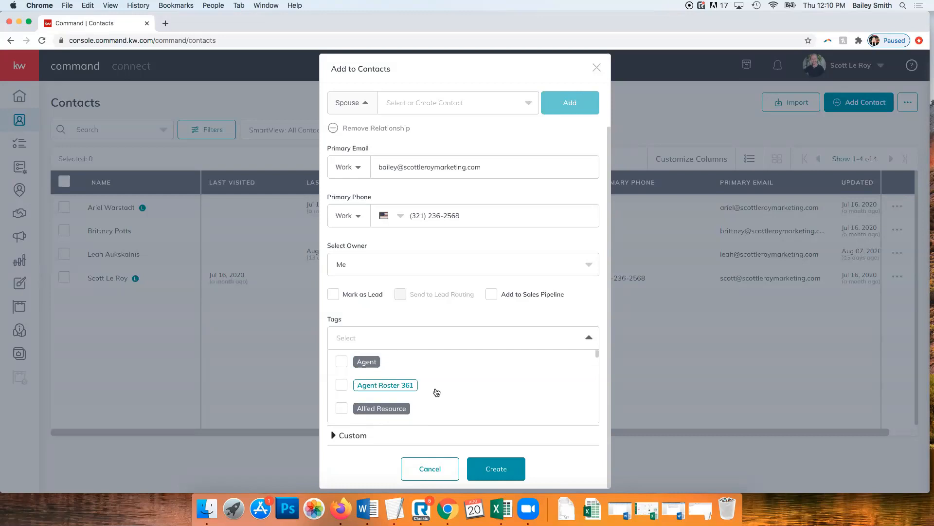
scroll(437, 393, down, 5)
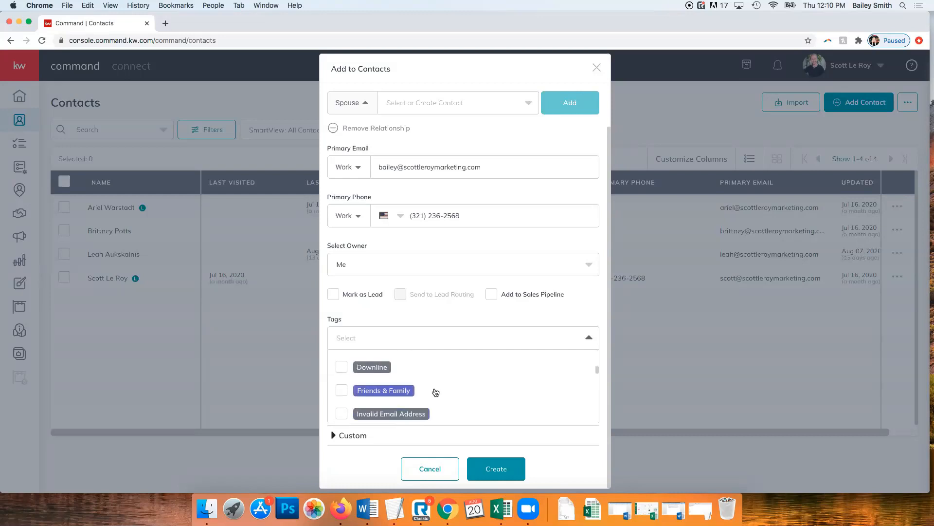
scroll(436, 392, down, 4)
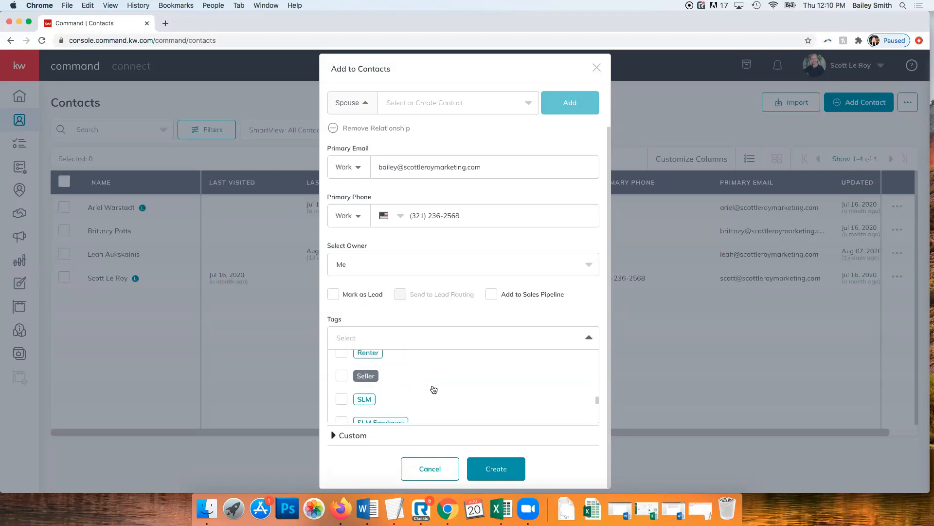
click(340, 404)
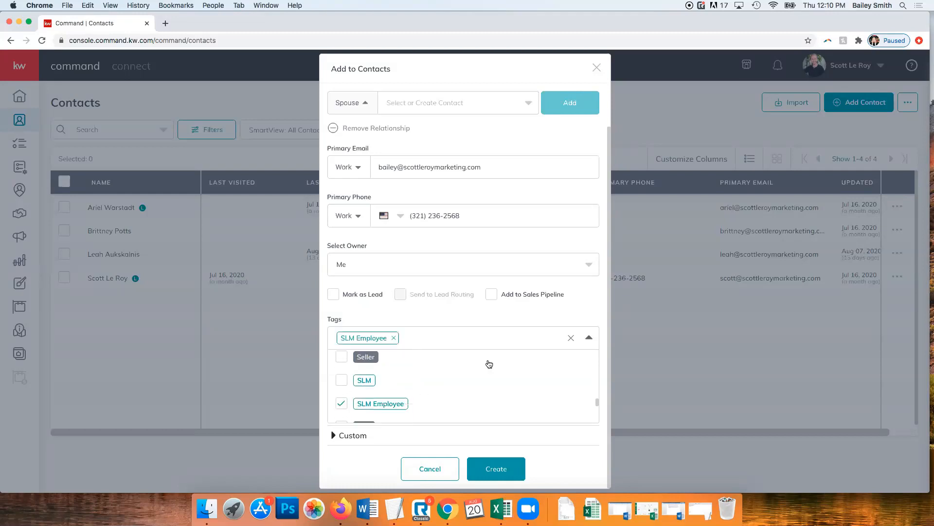
click(488, 319)
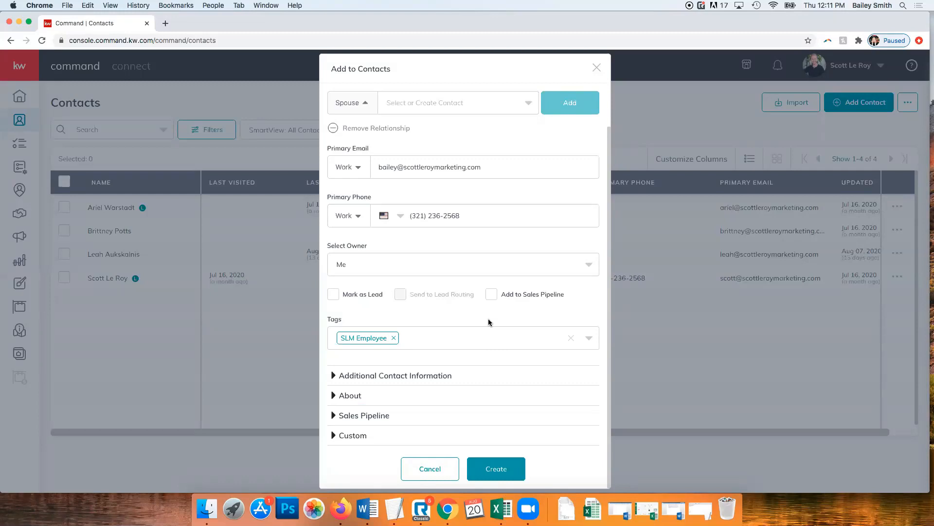
scroll(454, 335, up, 2)
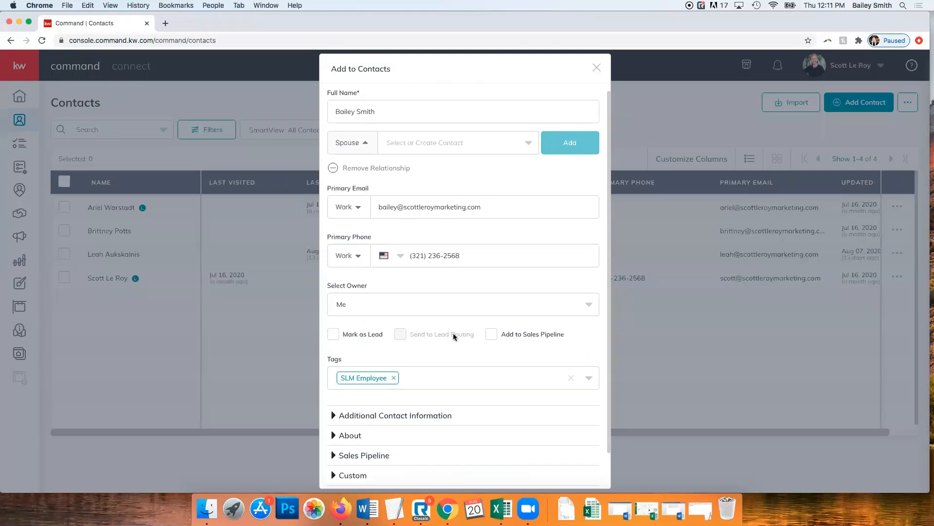
scroll(454, 334, down, 2)
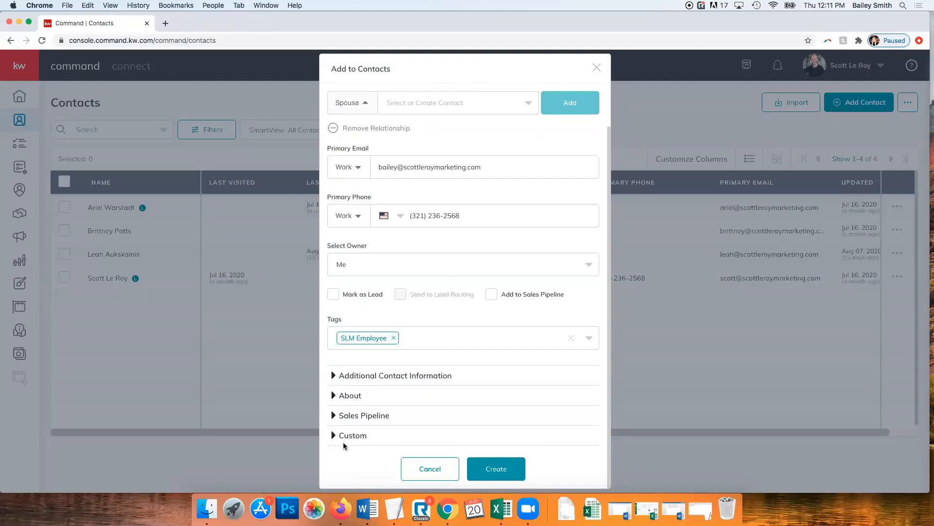
In Additional Contact Information, make Email the preferred contact method
click(382, 379)
scroll(387, 373, down, 2)
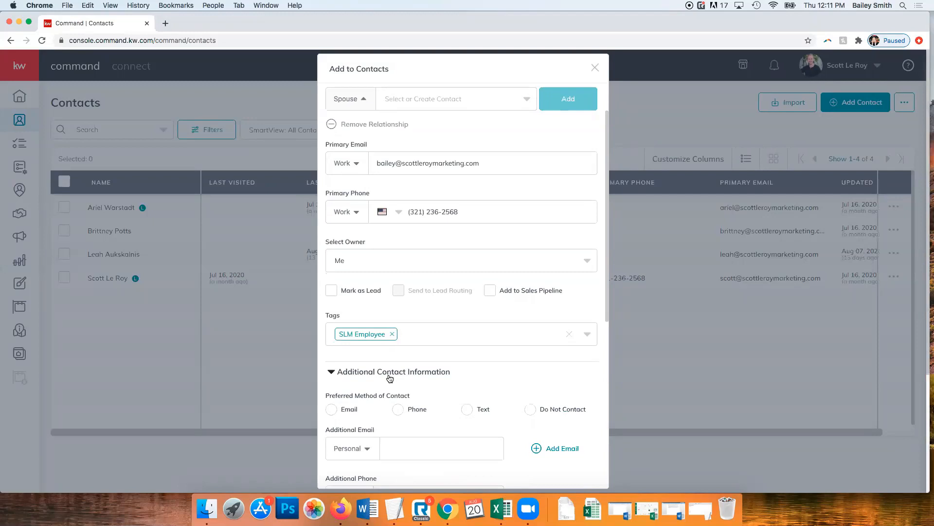
scroll(388, 377, down, 3)
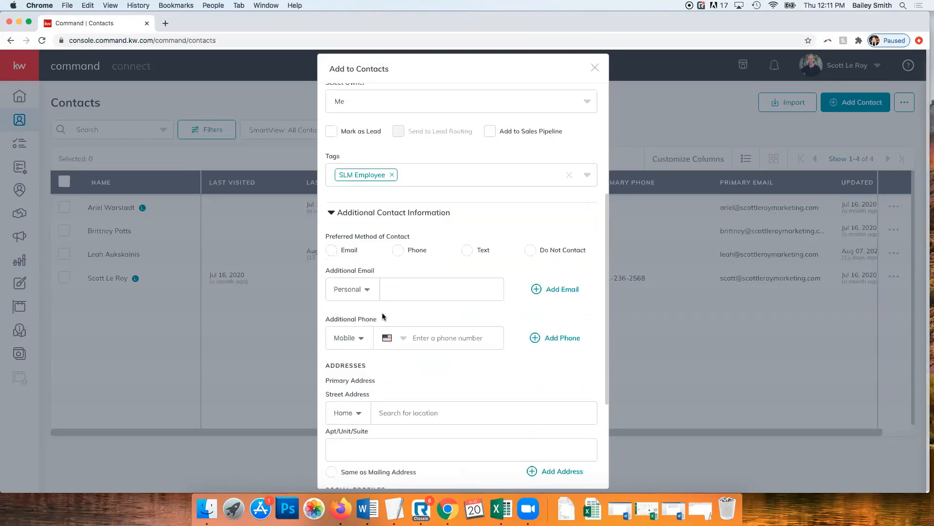
click(332, 251)
scroll(559, 258, down, 1)
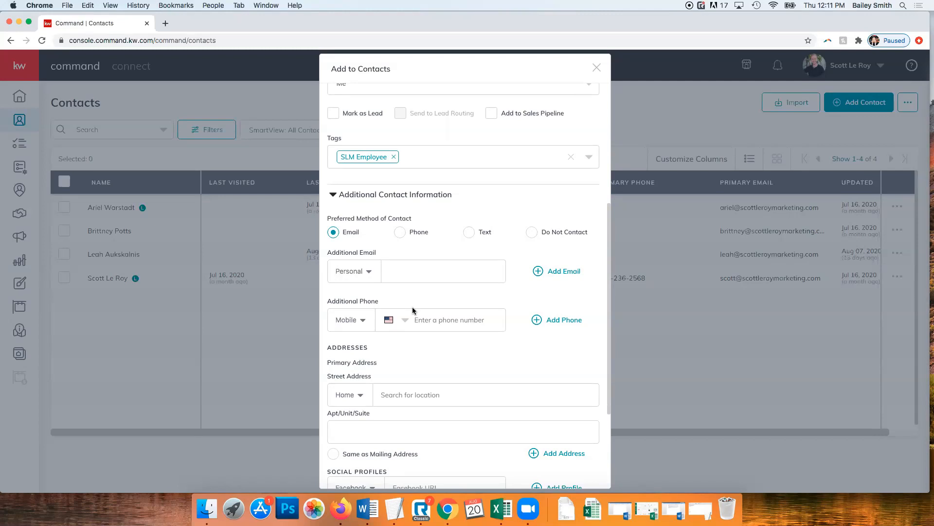
scroll(412, 307, down, 5)
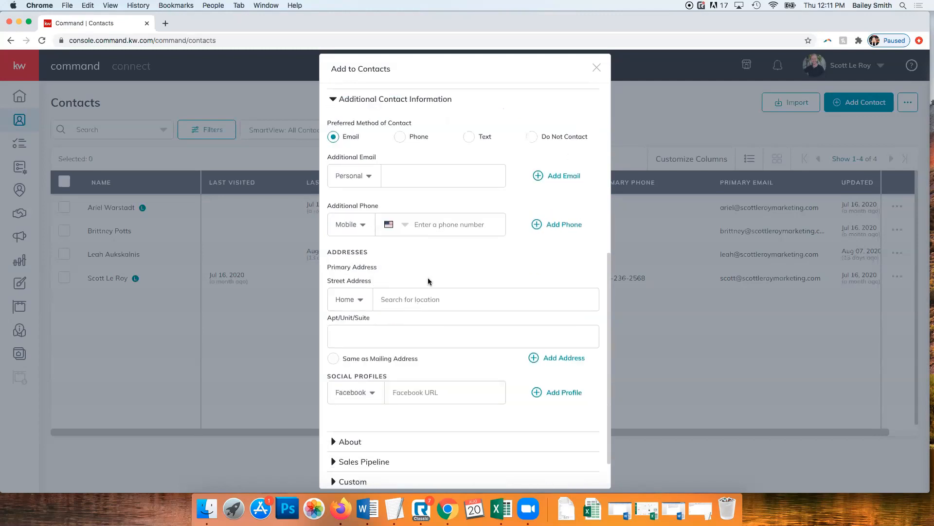
scroll(427, 281, down, 1)
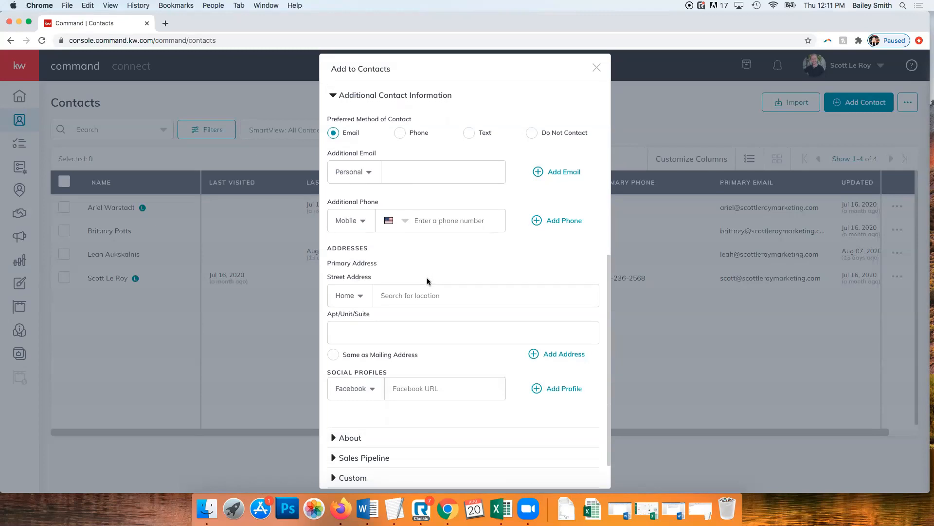
scroll(427, 277, down, 1)
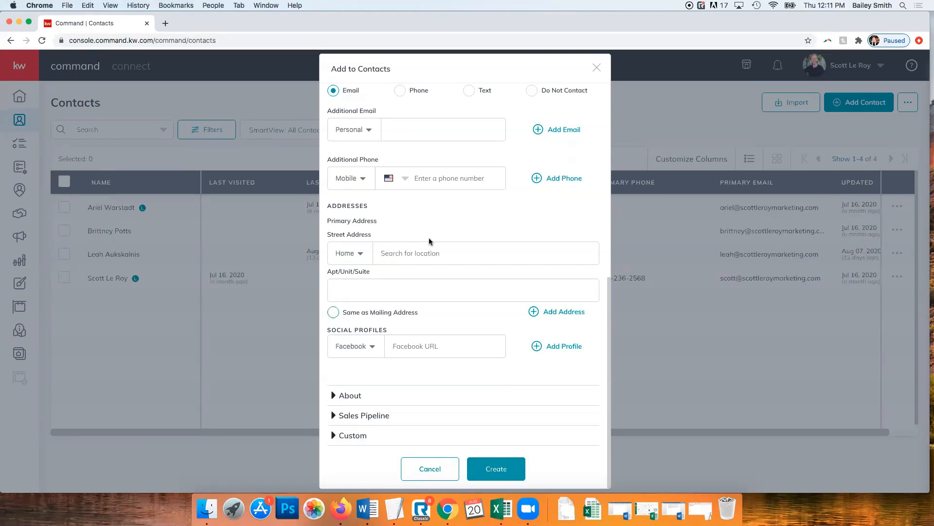
Enter the home street address from suggestions and mark it as the mailing address
click(424, 258)
text(123)
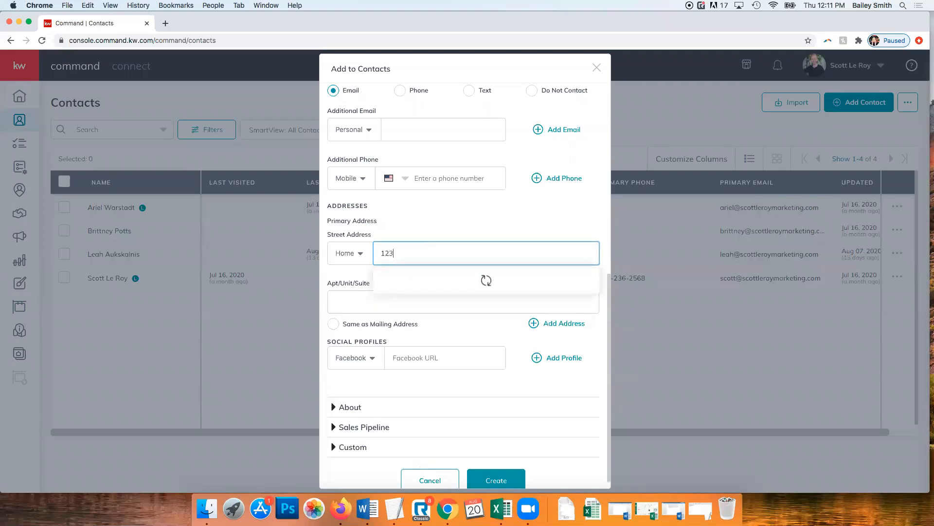
text( Main Street)
click(418, 274)
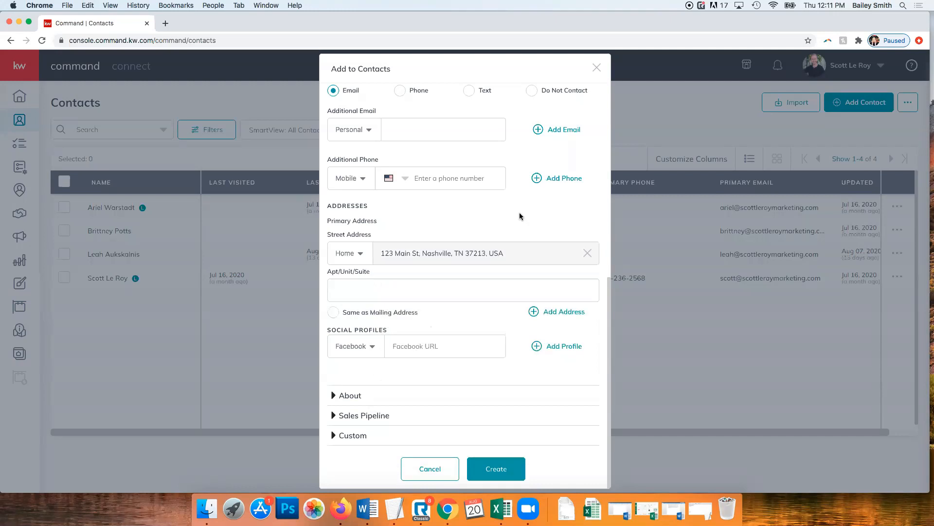
click(333, 312)
Add the contact's Facebook profile link
click(357, 346)
scroll(351, 387, down, 2)
scroll(351, 387, up, 2)
click(449, 346)
text(https://www.facebook.com/scott)
text(lero)
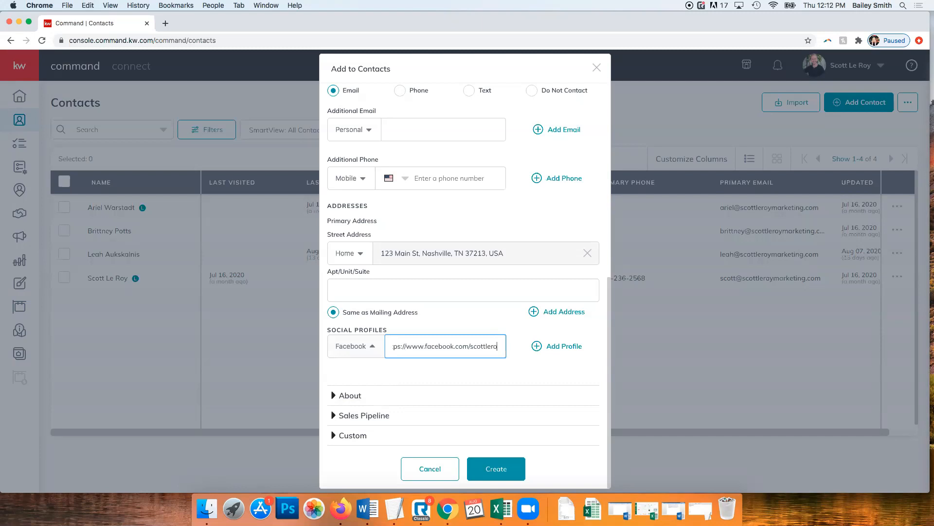
text(ymarketing)
Add a second social profile of type Instagram with the contact's Instagram link
click(564, 346)
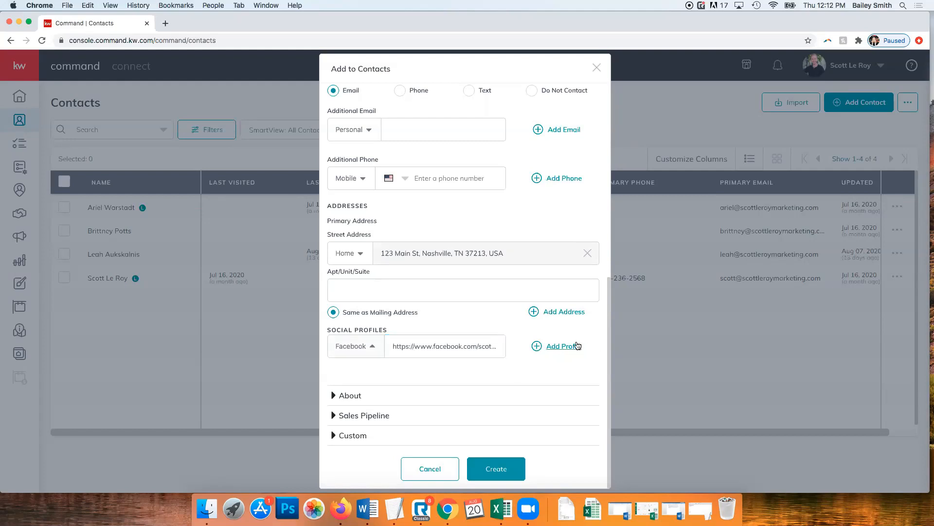
click(340, 382)
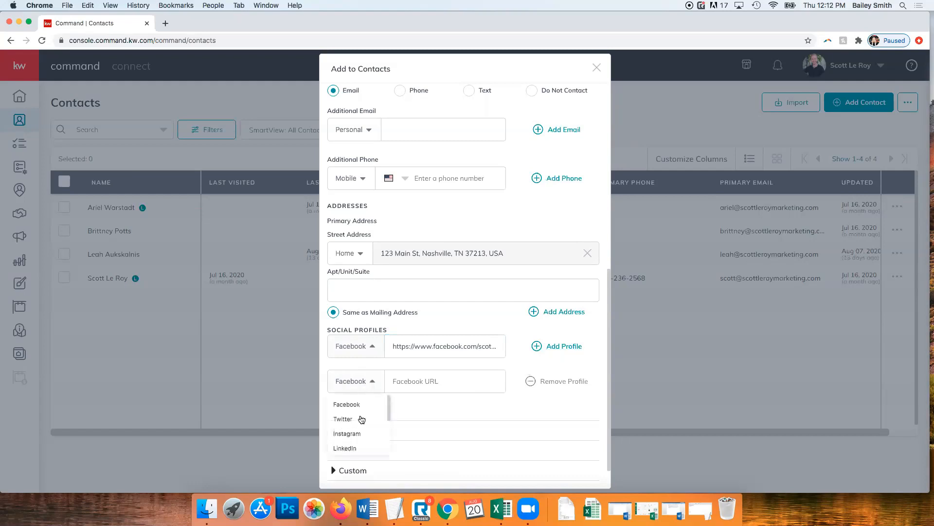
click(354, 435)
click(434, 380)
text(https://www.instagram.com/scott)
text(leroymarketing)
scroll(431, 384, down, 2)
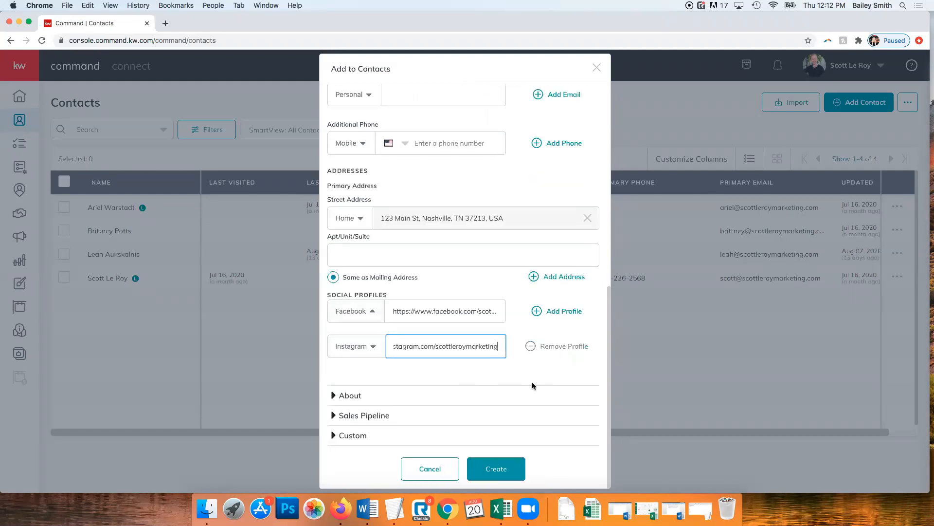
click(358, 397)
scroll(437, 341, down, 10)
scroll(465, 302, up, 5)
Enter 'Met at open house.' as the contact's About description
click(404, 242)
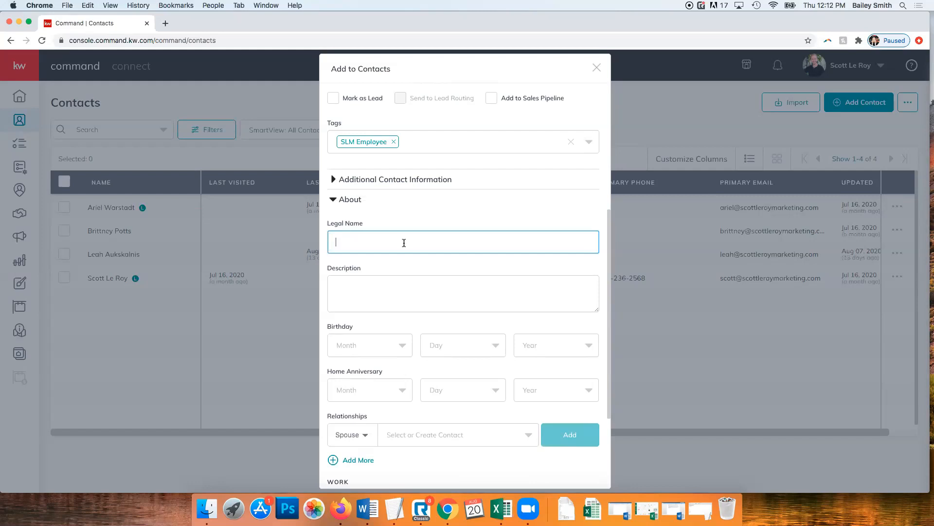
click(392, 296)
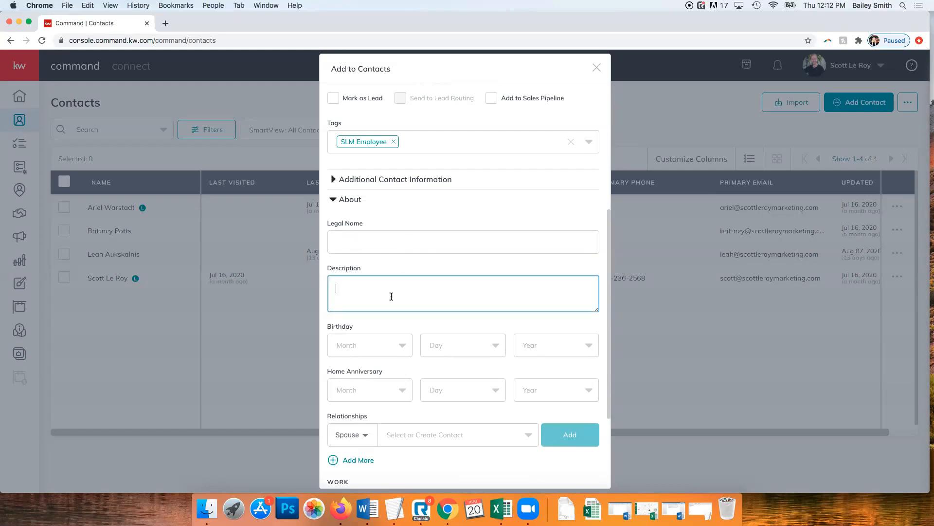
text(Met at open house.)
scroll(419, 311, down, 2)
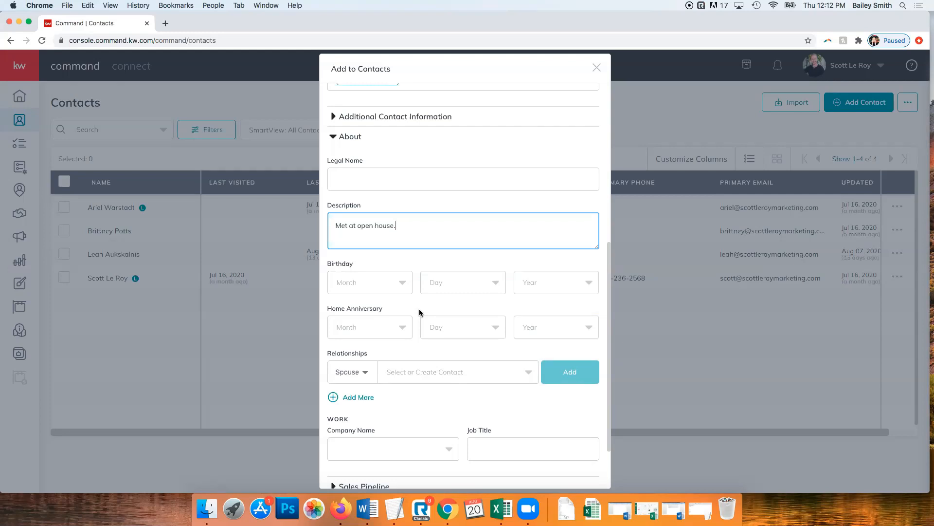
scroll(419, 312, down, 3)
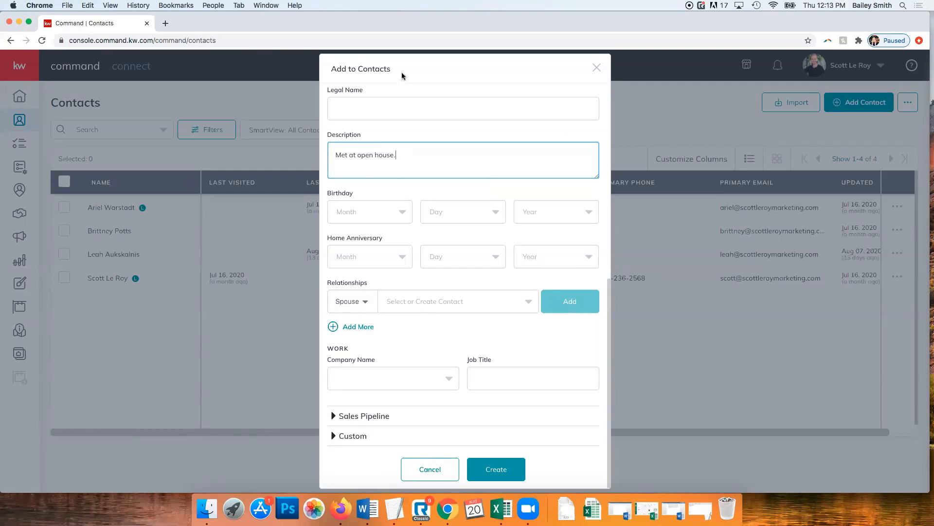
Browse the relationship type list and close it without changes
click(362, 303)
scroll(347, 341, down, 5)
scroll(348, 340, down, 5)
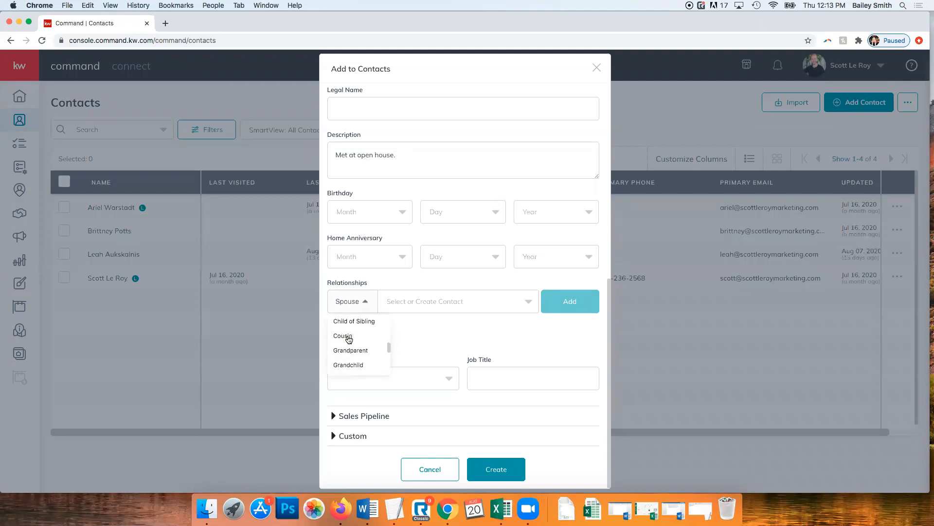
scroll(349, 339, up, 7)
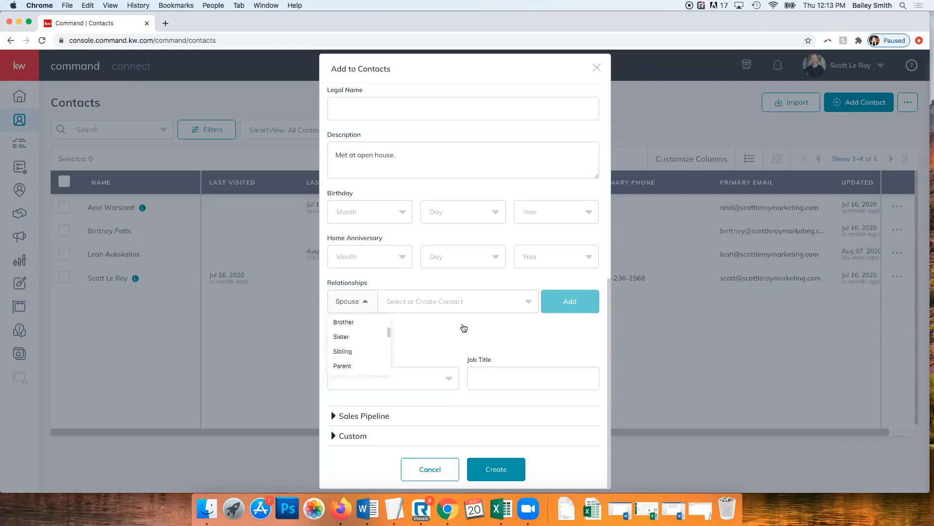
click(487, 340)
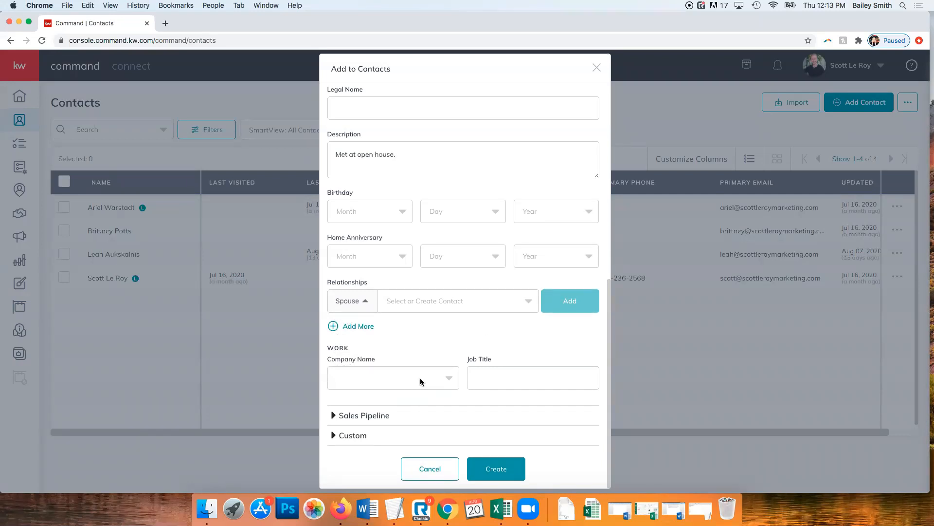
Set the Work company name to the existing marketing company from the suggestions
click(387, 375)
scroll(372, 399, down, 1)
scroll(387, 427, up, 3)
scroll(386, 427, up, 5)
scroll(448, 368, down, 4)
scroll(387, 365, up, 1)
scroll(387, 365, down, 5)
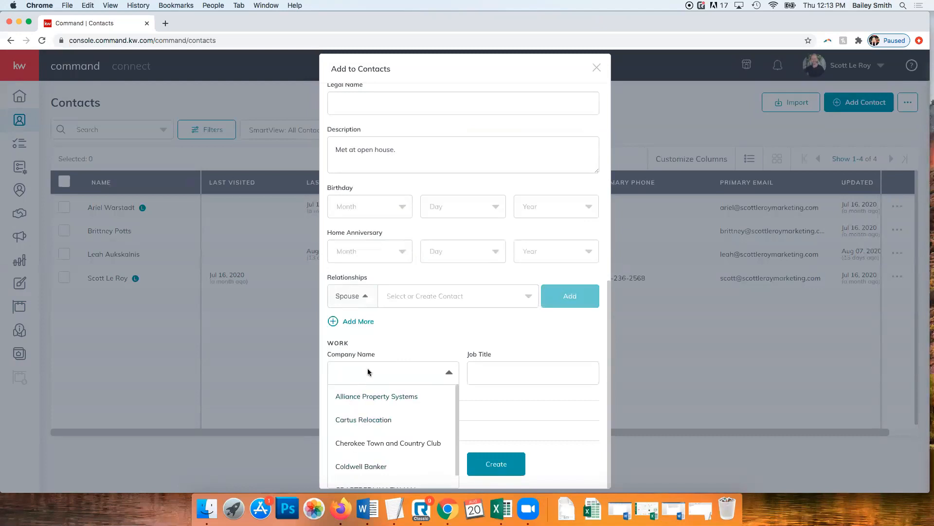
text(Scott)
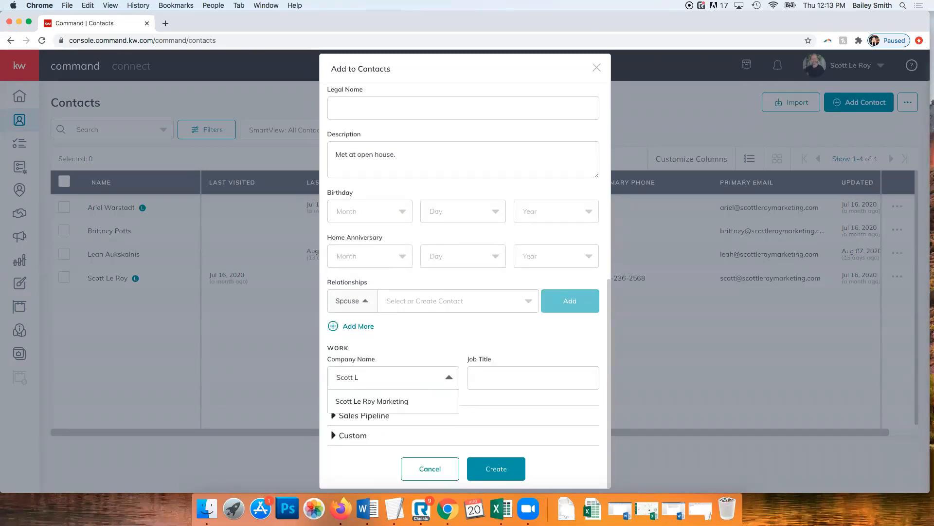
text( L)
click(381, 402)
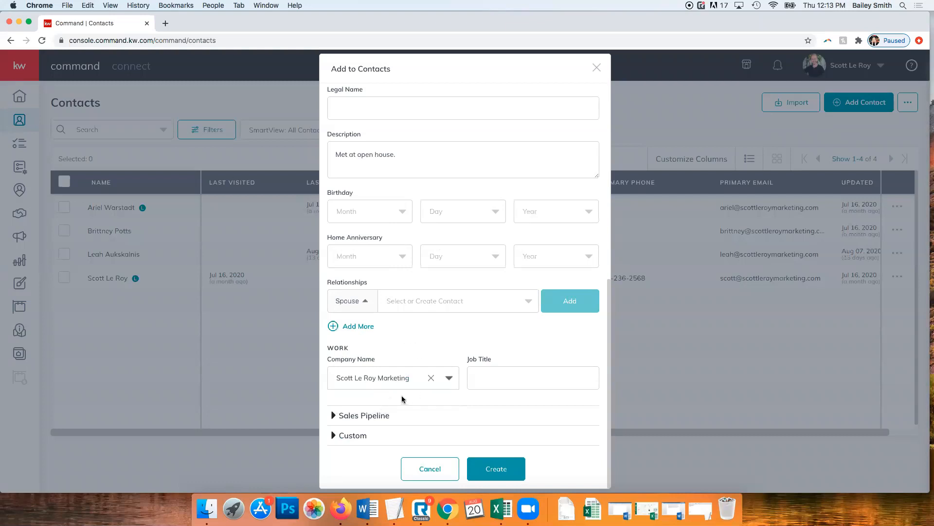
click(500, 379)
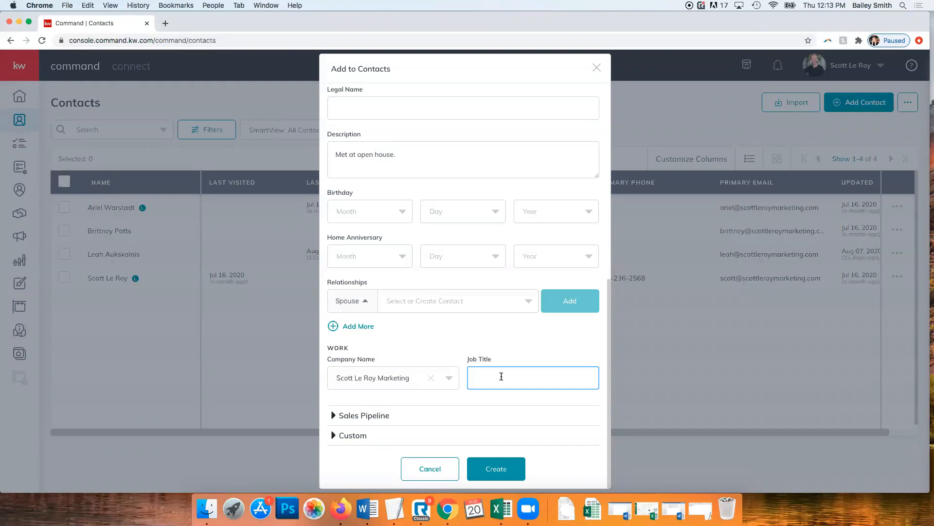
Expand Sales Pipeline and choose 'Lawn sign' as the lead source
click(367, 415)
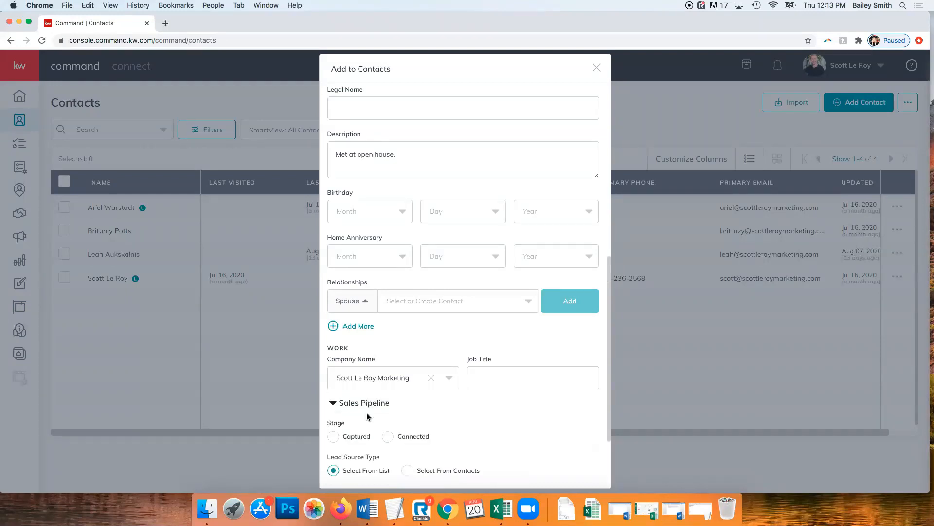
scroll(367, 416, down, 3)
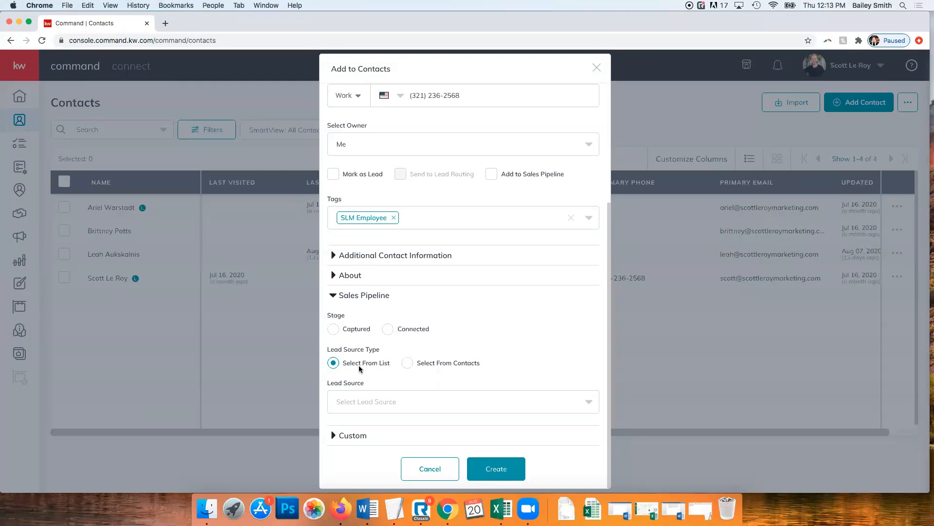
click(389, 401)
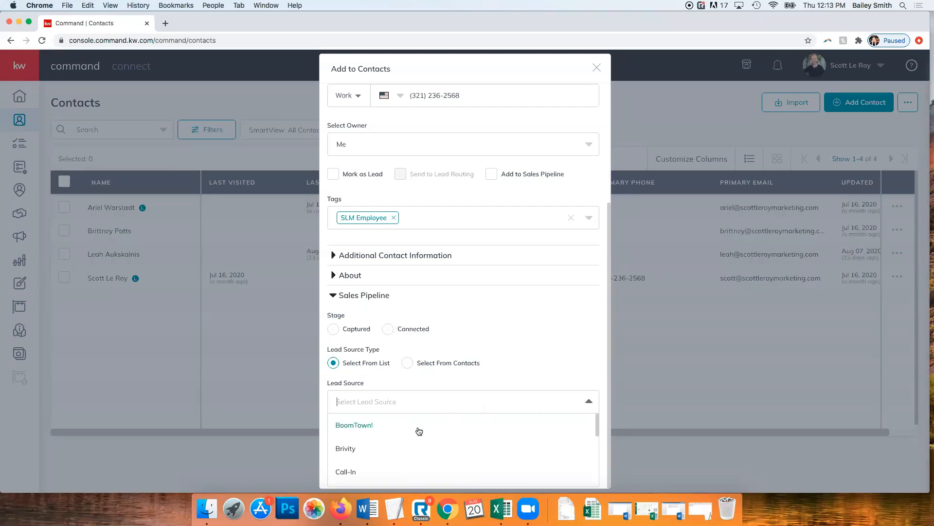
scroll(403, 426, down, 1)
scroll(403, 426, down, 6)
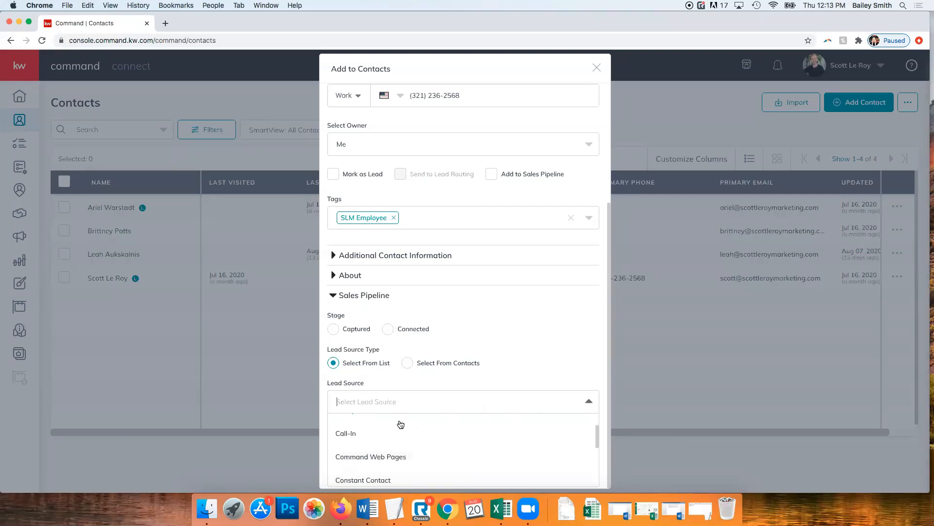
scroll(463, 437, down, 5)
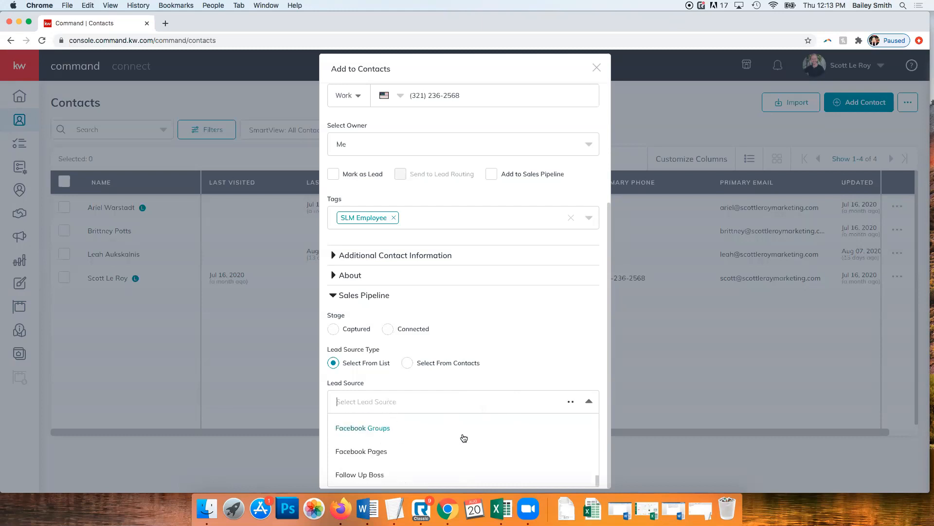
scroll(389, 435, down, 5)
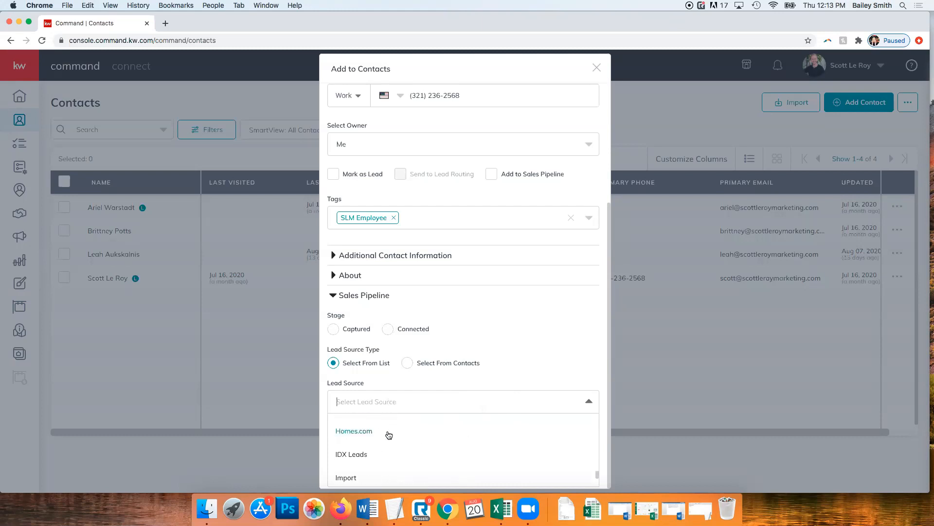
scroll(389, 434, down, 5)
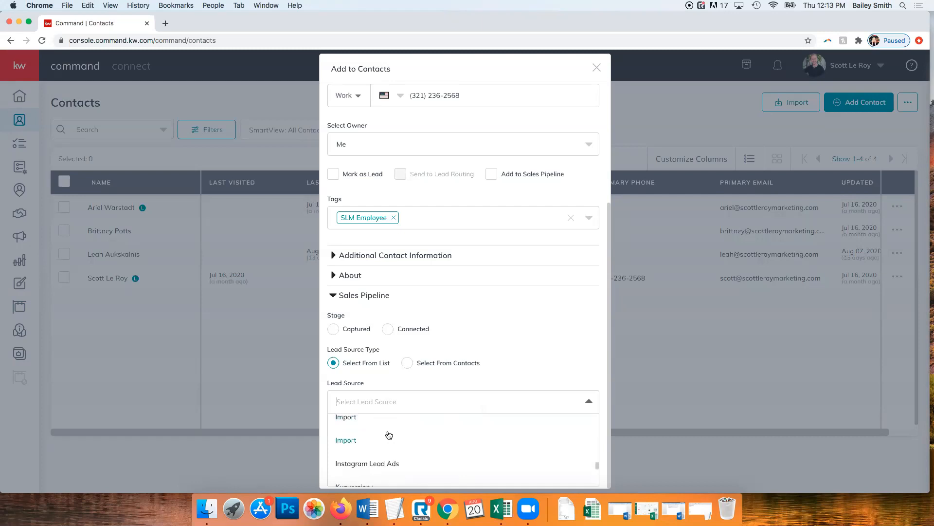
scroll(389, 435, down, 4)
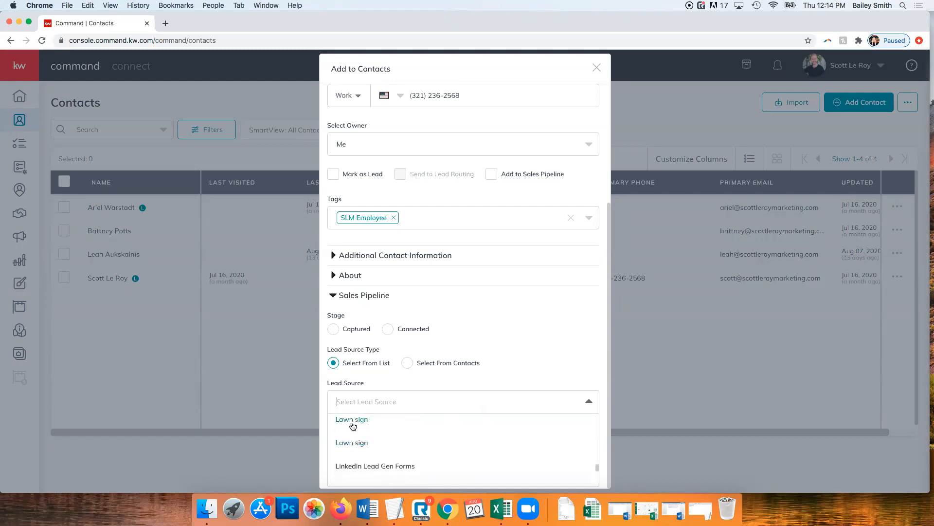
click(354, 426)
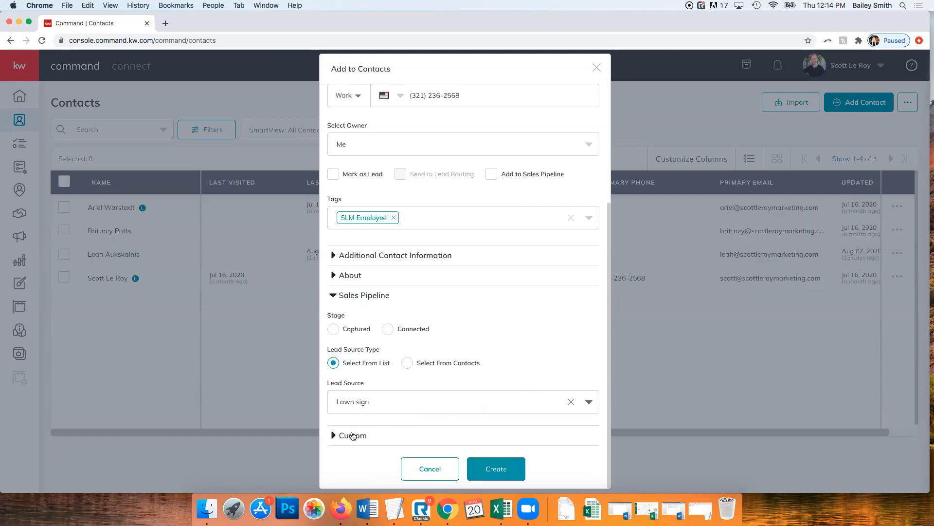
Expand the Custom section and submit the new contact, which is rejected as a duplicate email
click(352, 436)
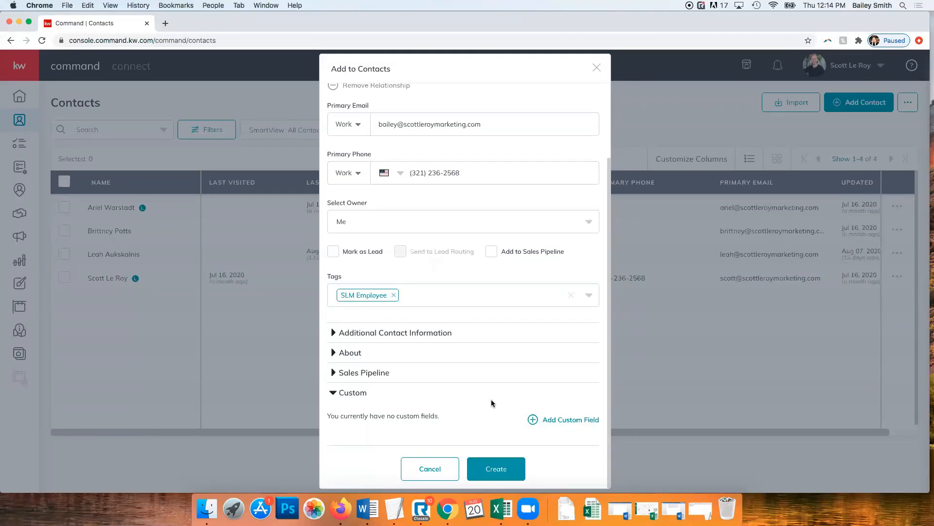
scroll(536, 373, up, 3)
scroll(534, 372, down, 3)
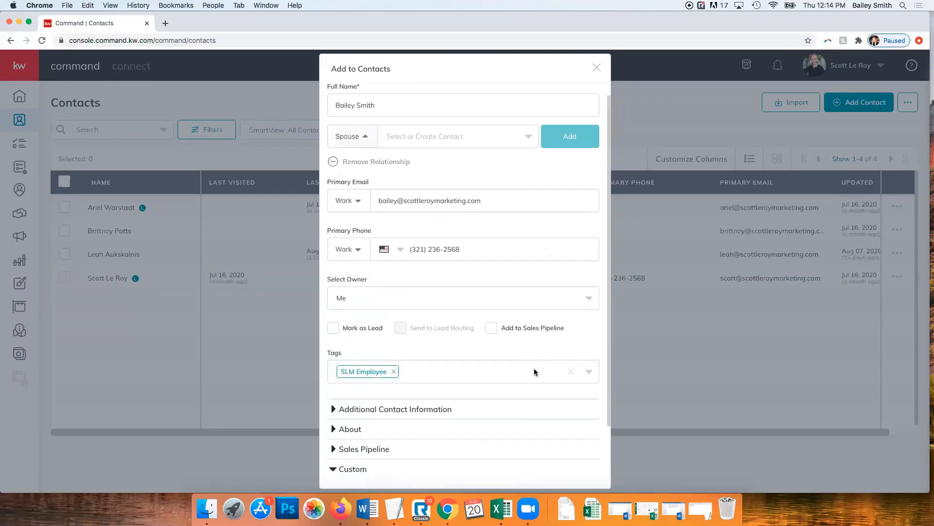
scroll(535, 372, up, 3)
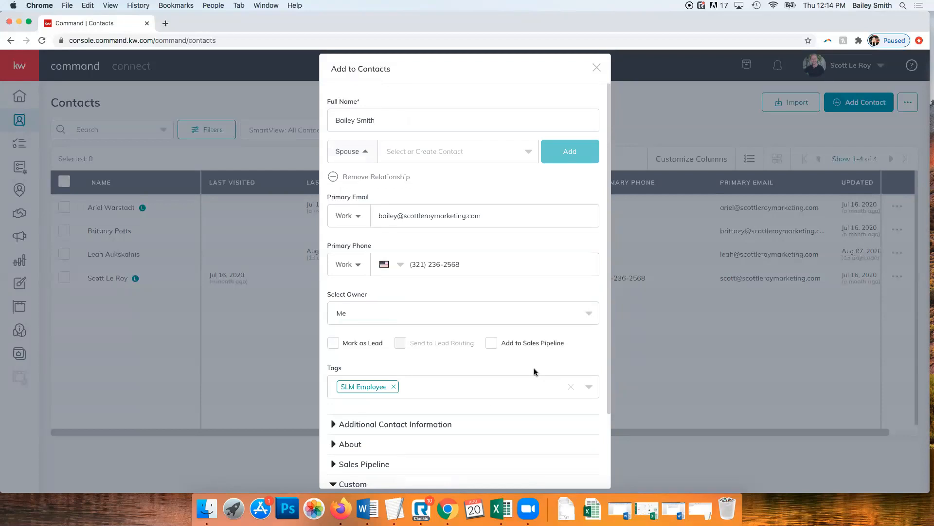
scroll(523, 368, down, 3)
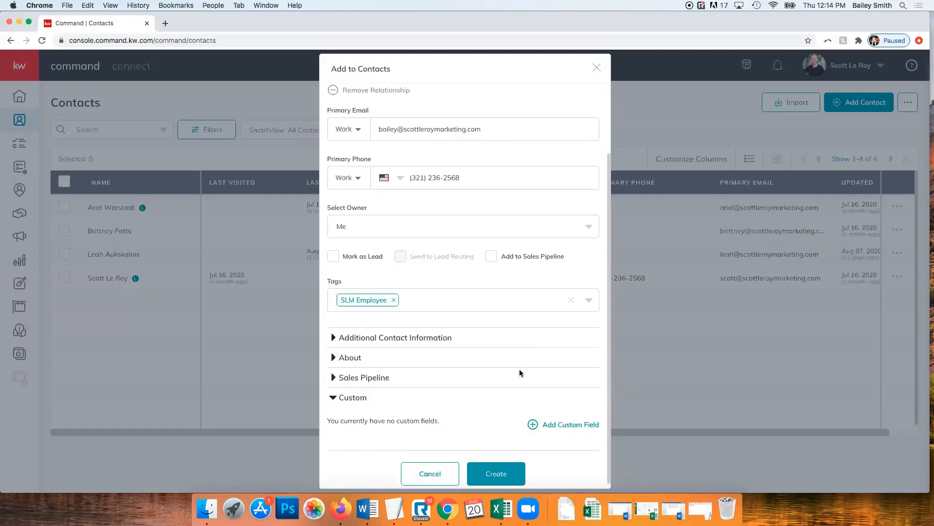
click(500, 474)
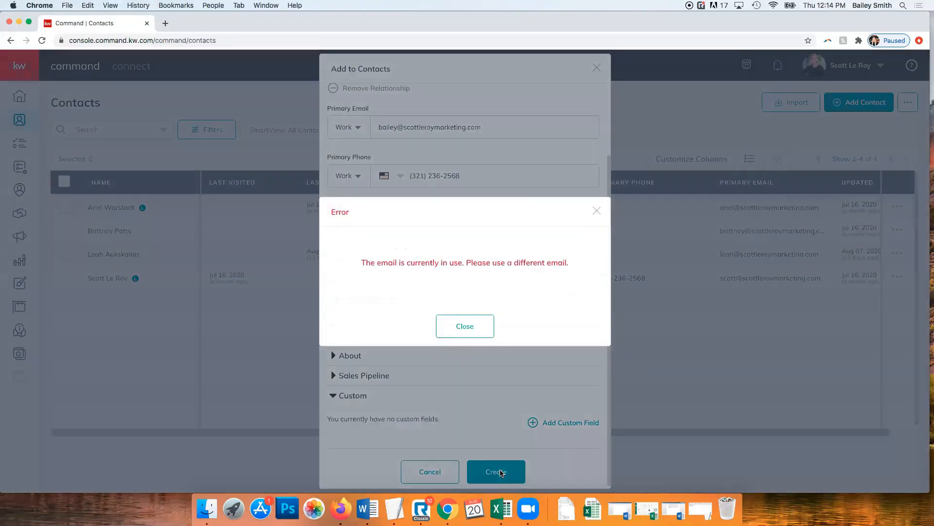
Dismiss the error and replace the contact's first name and primary email with new, unused values
click(473, 333)
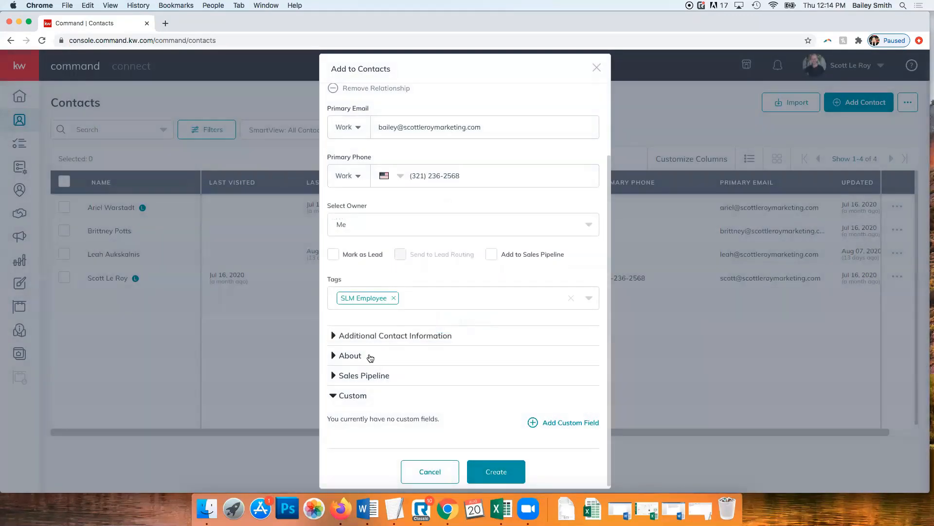
scroll(373, 348, up, 3)
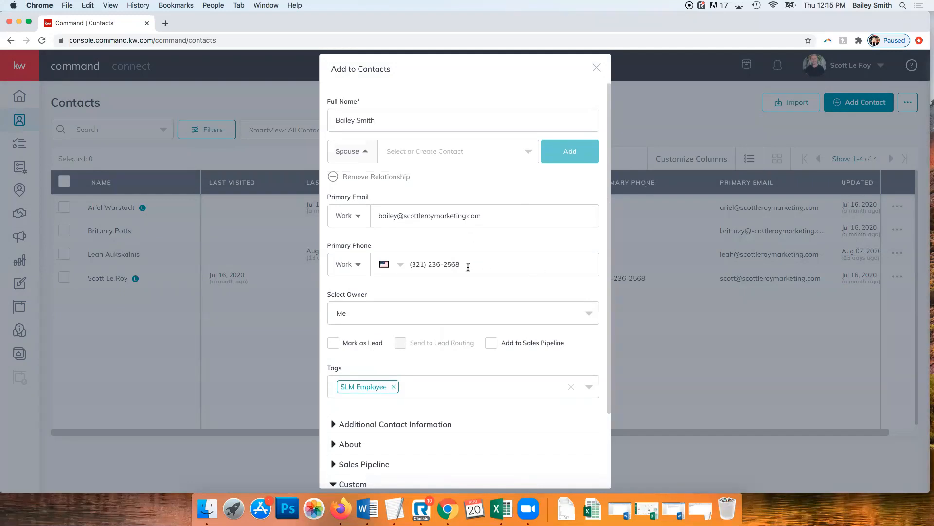
double_click(347, 120)
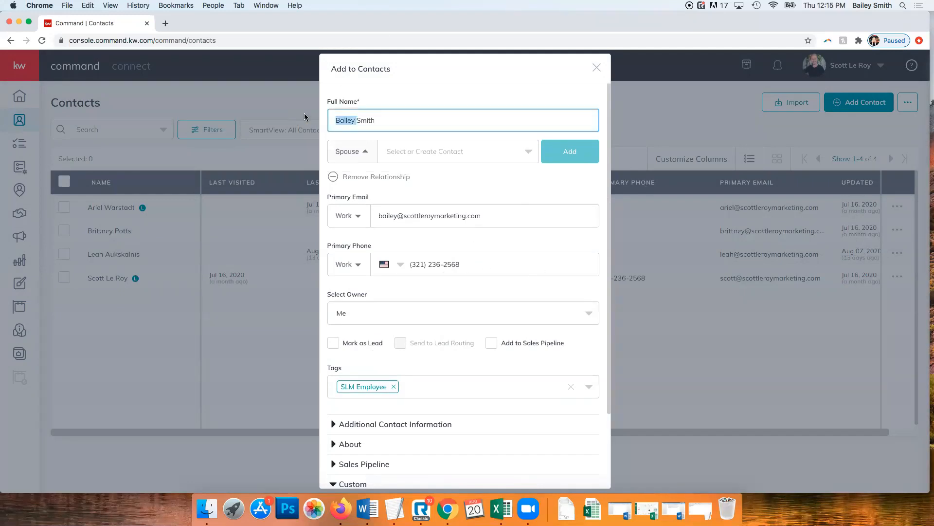
text(Meagan)
click(451, 208)
triple_click(452, 208)
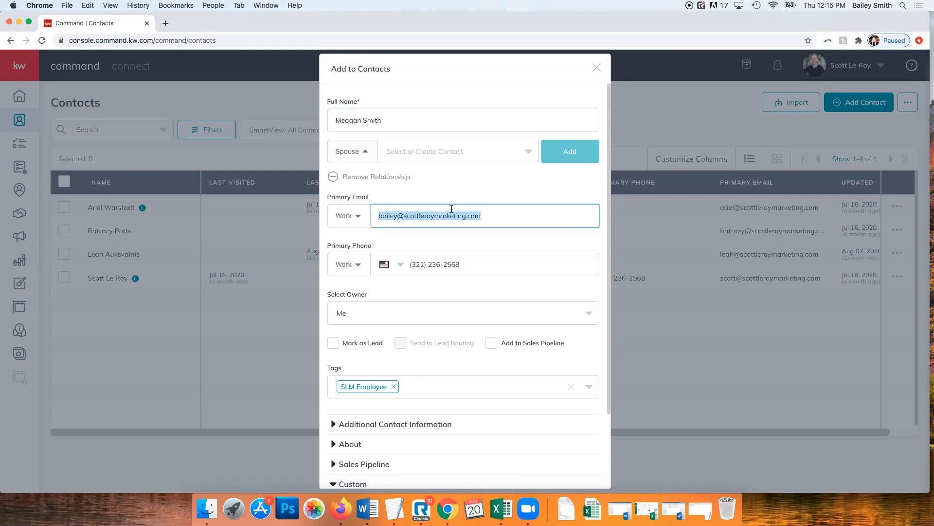
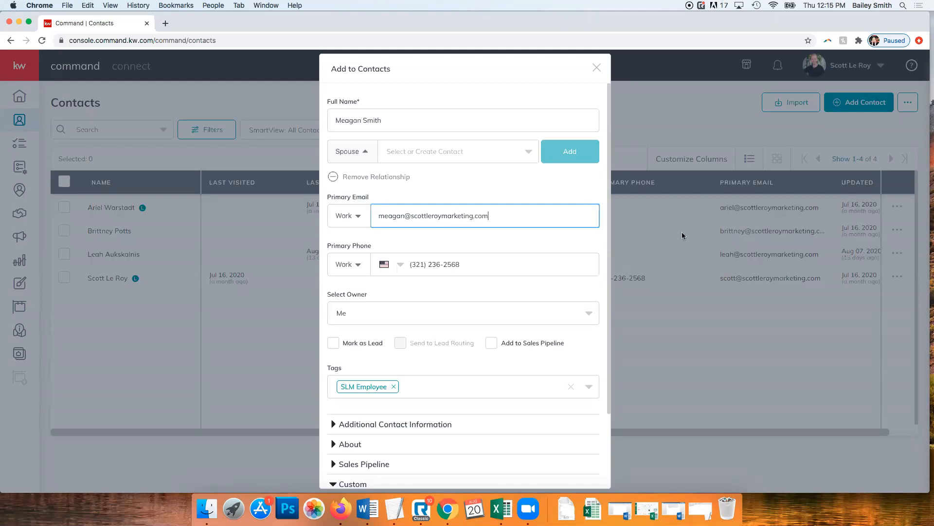
scroll(492, 437, down, 3)
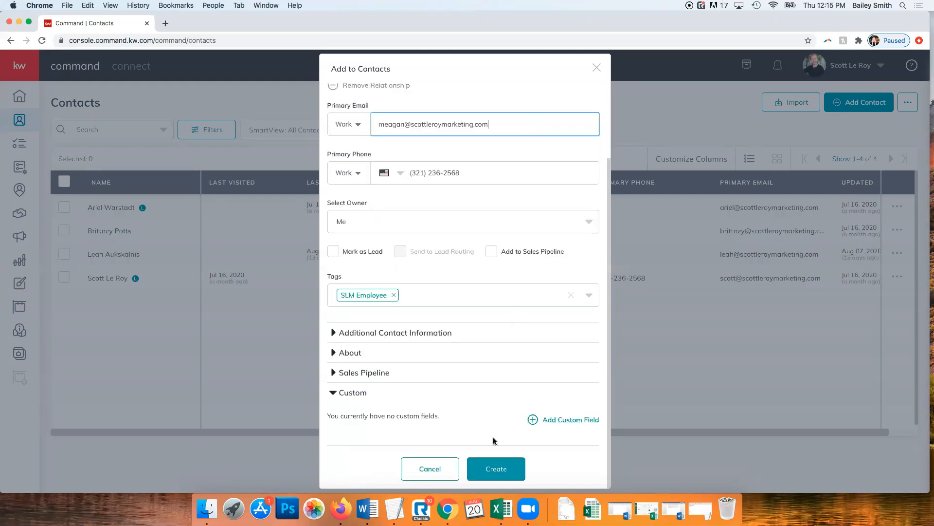
Create the corrected contact, bringing the Contacts list to 5 entries
click(495, 476)
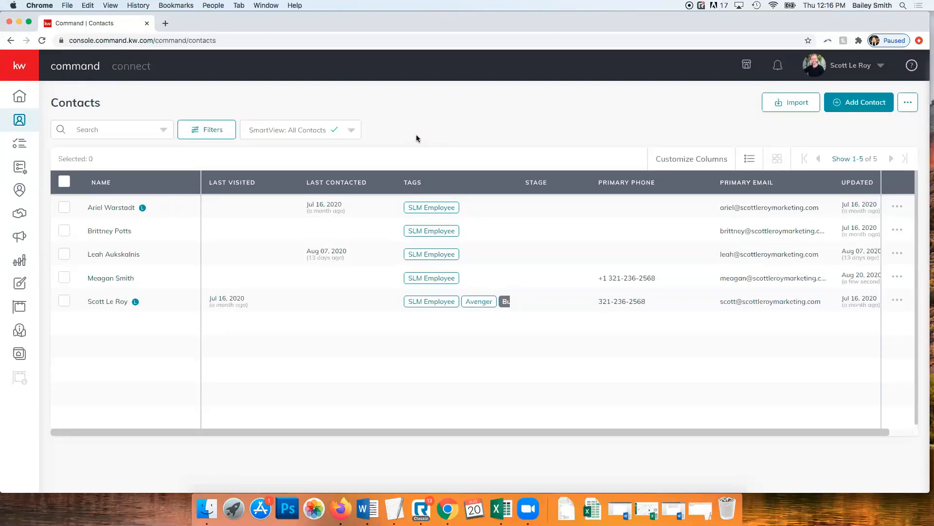
mouse_move(473, 24)
mouse_down()
mouse_move(469, 55)
mouse_move(469, 26)
mouse_up()
drag(671, 21, 671, 51)
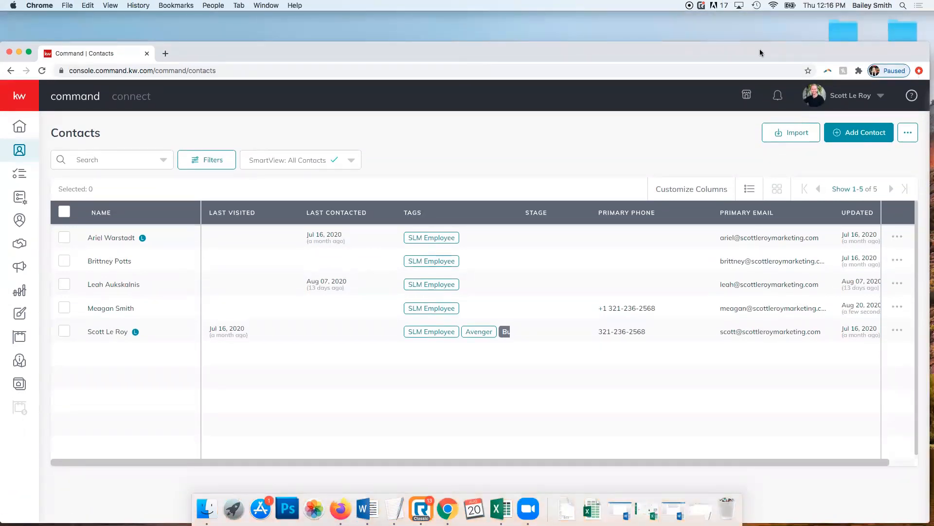
drag(411, 53, 410, 15)
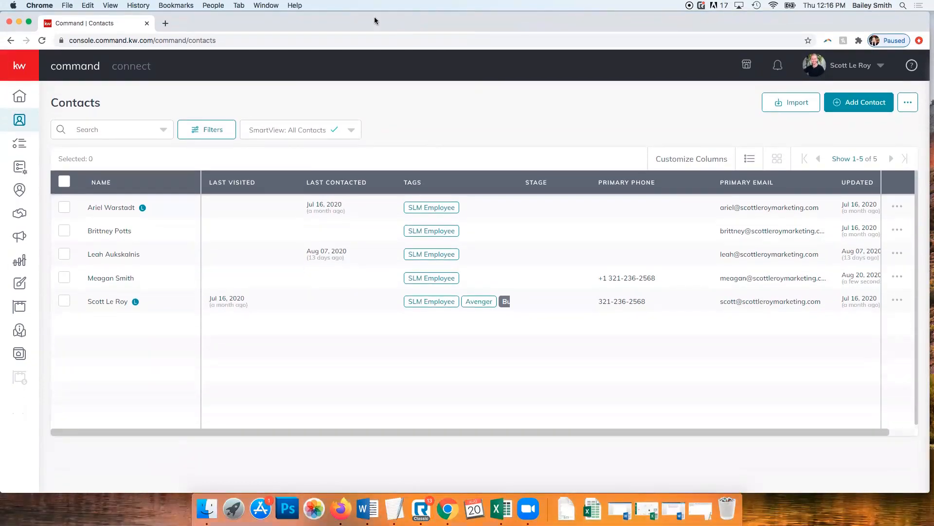
click(69, 5)
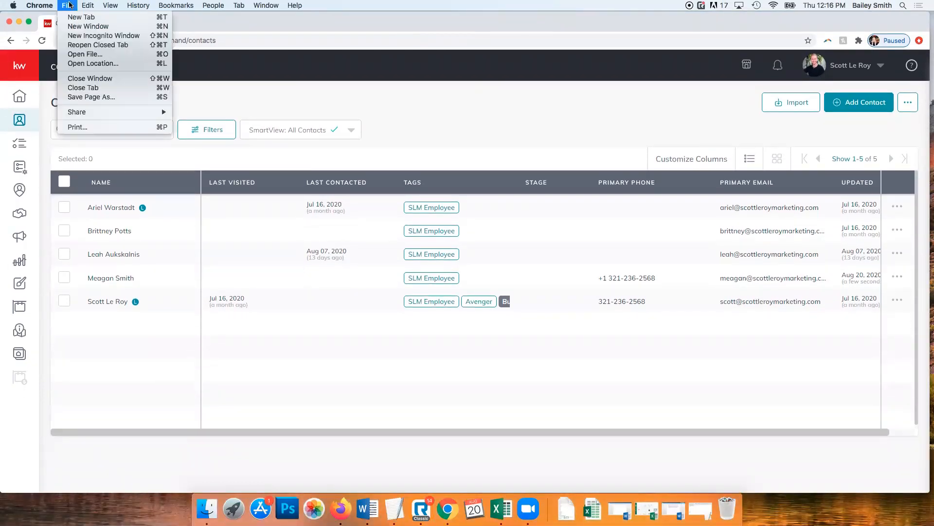
mouse_move(48, 5)
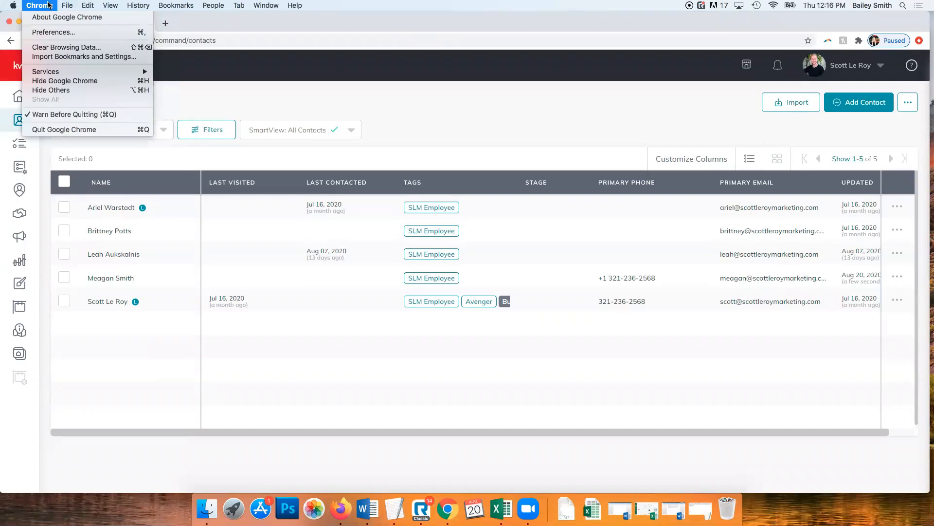
mouse_move(258, 6)
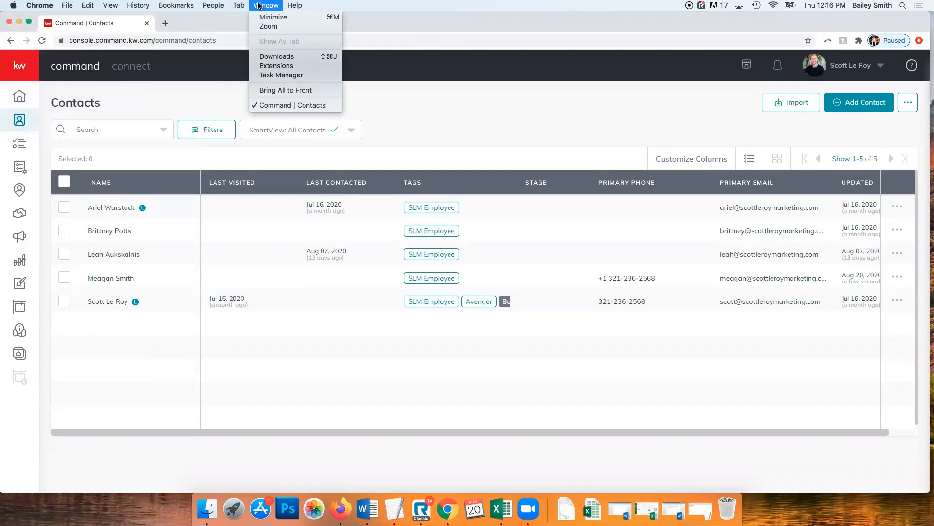
mouse_move(141, 5)
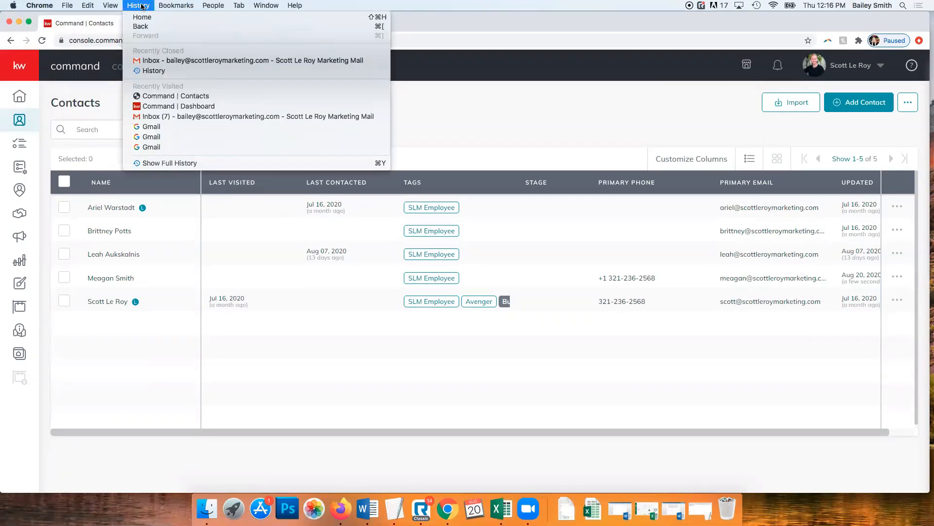
mouse_move(111, 5)
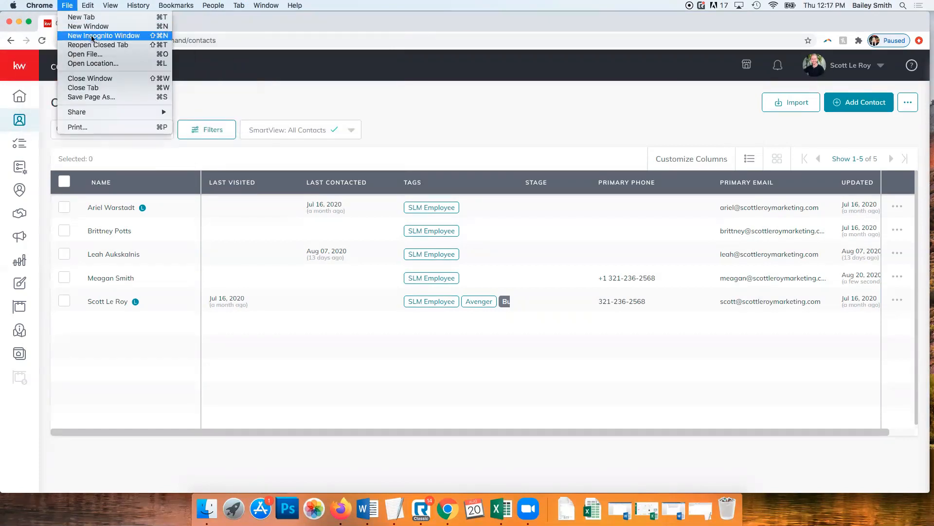
click(329, 30)
mouse_move(606, 30)
mouse_down()
mouse_move(606, 72)
mouse_move(606, 42)
mouse_up()
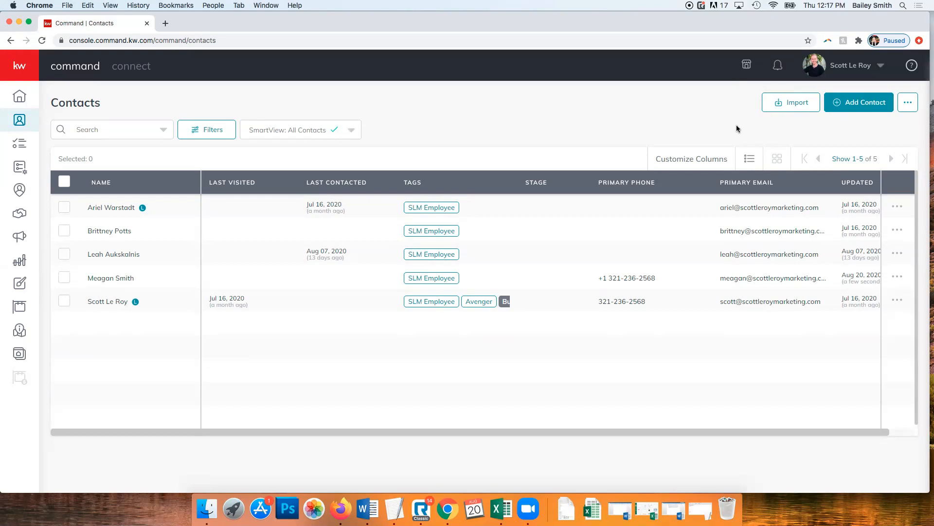
From Import Contacts, download the kwc_contacts_import_template CSV to Downloads and open it in Excel
click(788, 103)
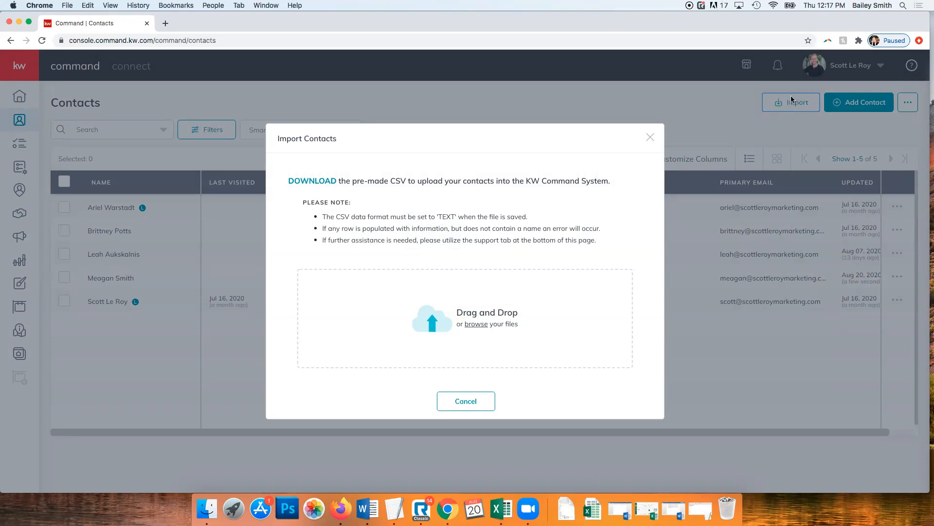
click(310, 185)
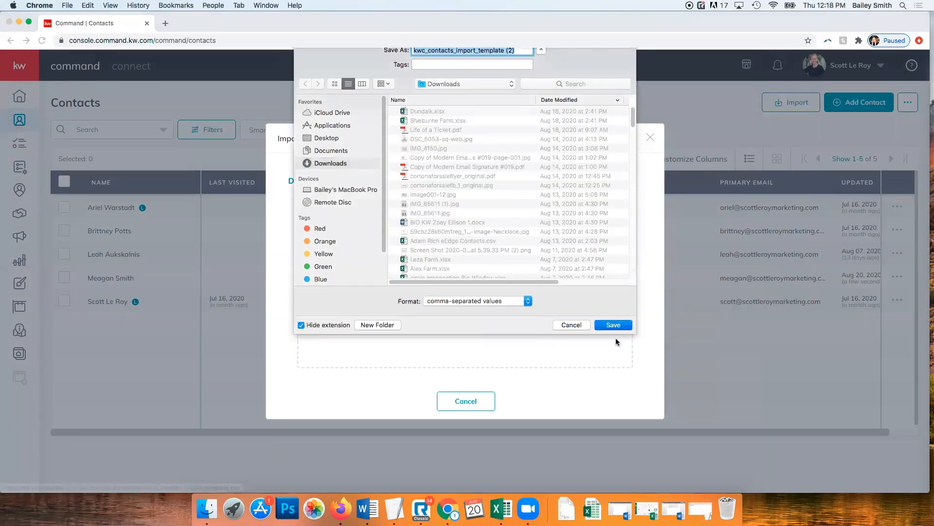
click(614, 337)
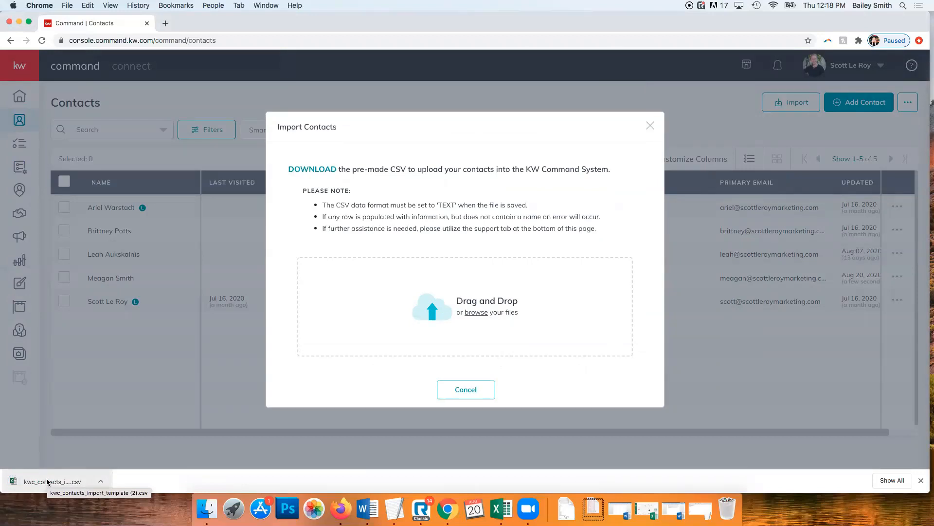
click(47, 481)
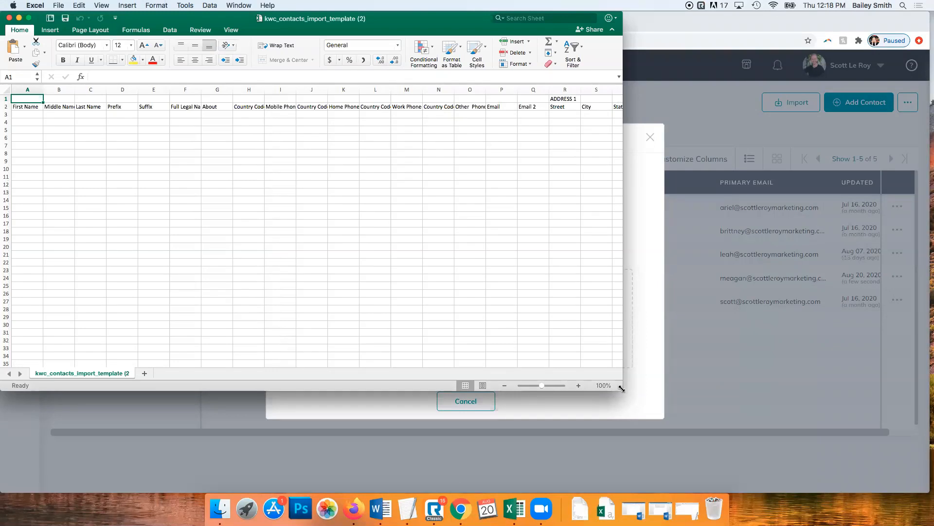
Enlarge the Excel window to show more columns and select cell A3
drag(622, 387, 929, 483)
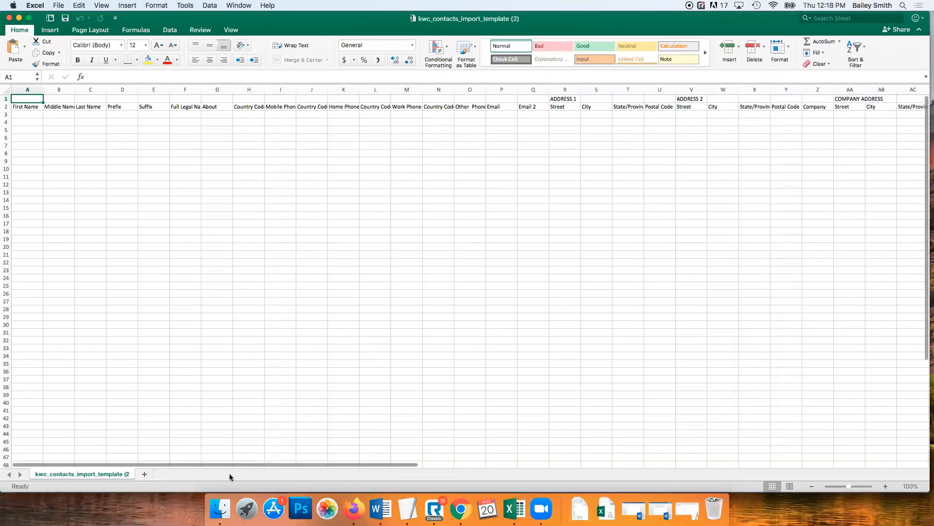
drag(311, 460, 198, 460)
click(35, 113)
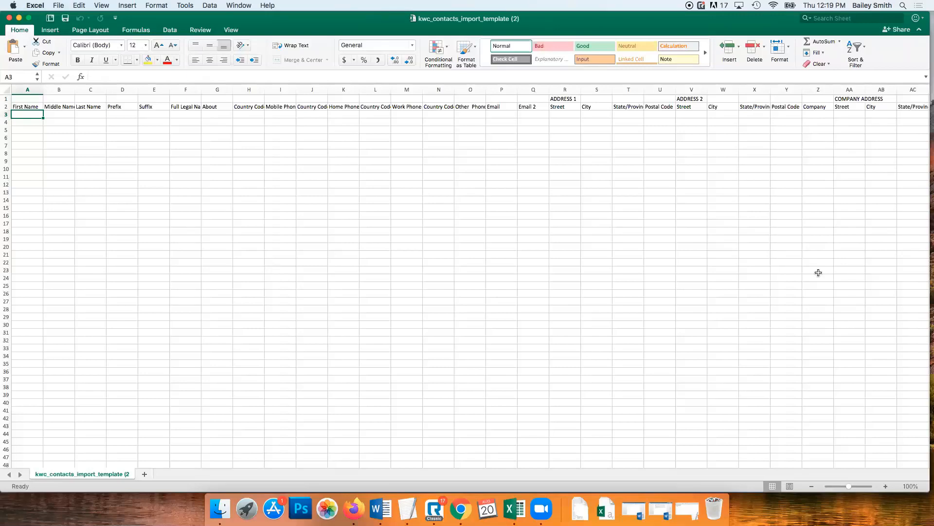
Enter the first two contacts' first names, last names and emails in rows 3 and 4
key(Tab)
key(Tab)
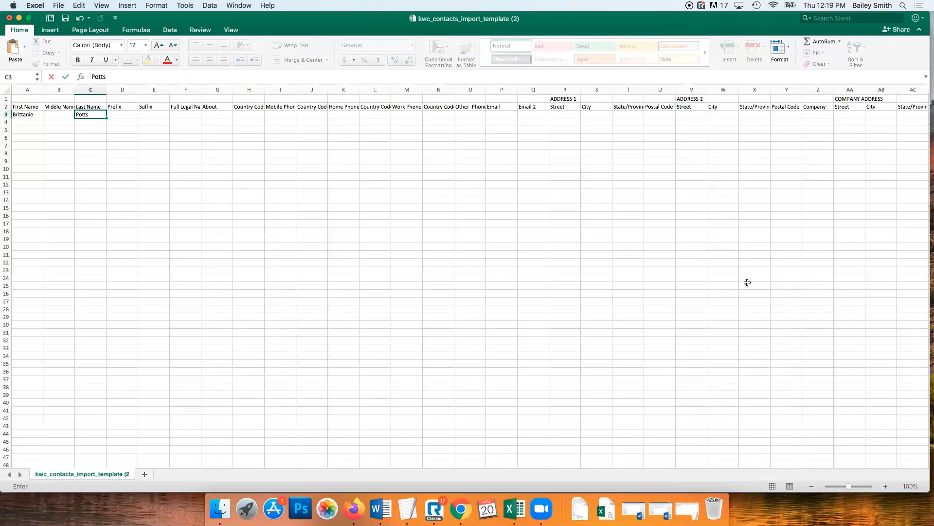
click(487, 117)
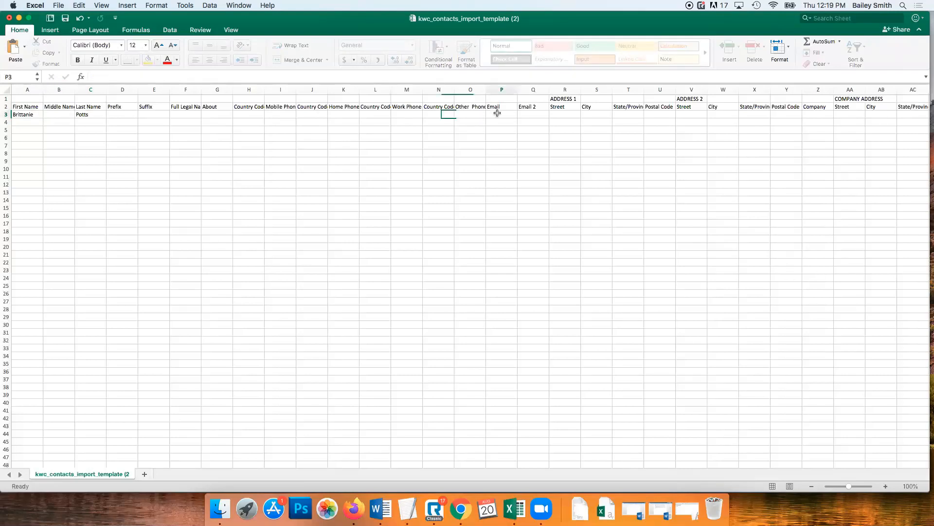
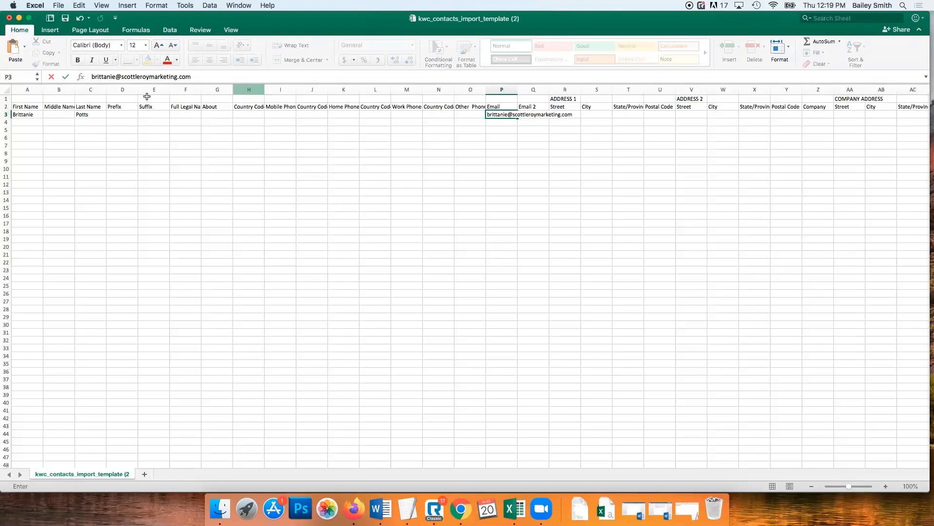
click(29, 122)
key(Tab)
key(Tab)
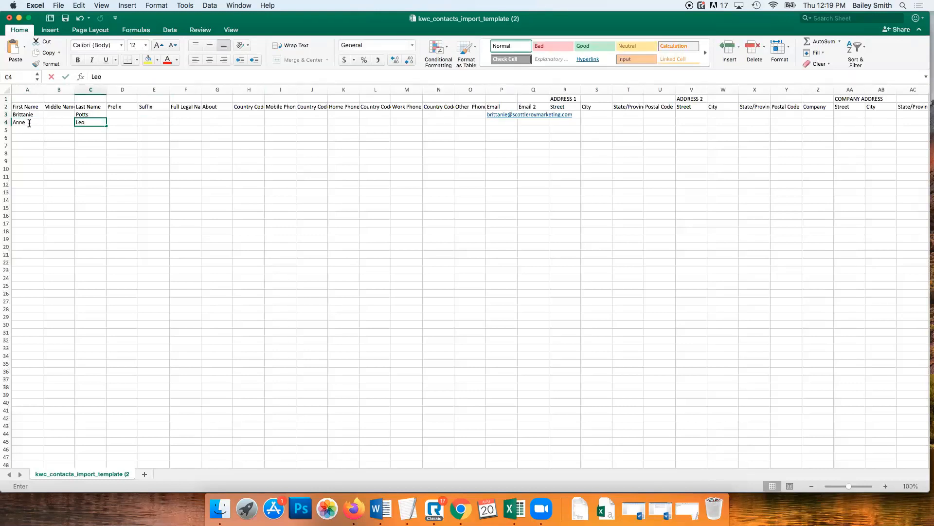
click(504, 123)
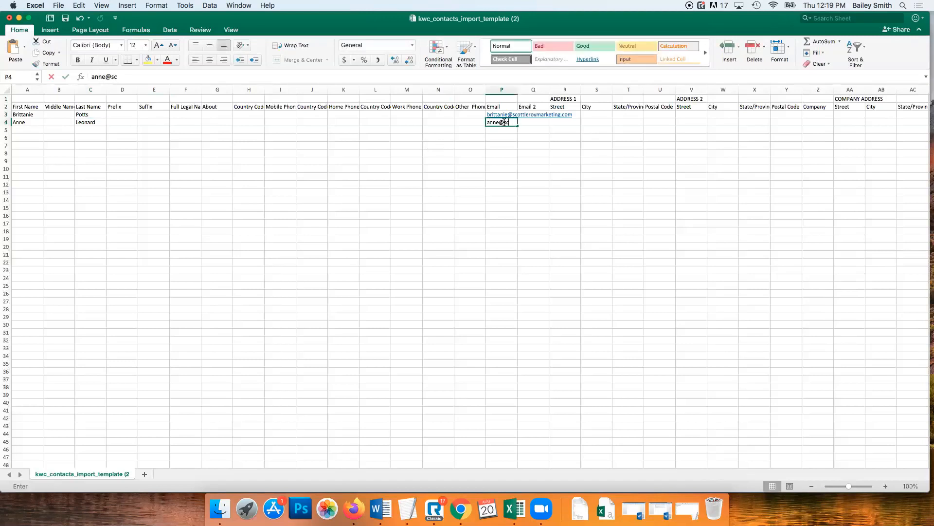
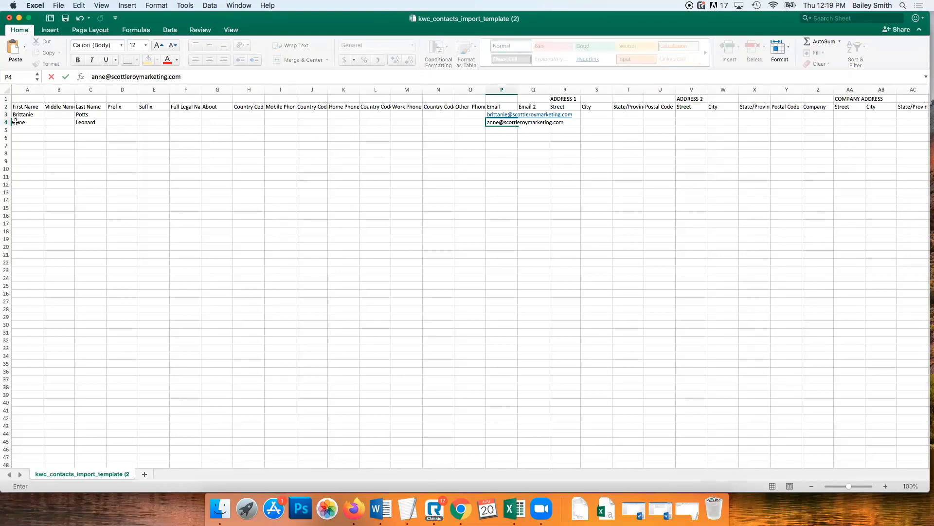
Enter the third and fourth contacts' first names, last names and emails in rows 5 and 6
click(29, 130)
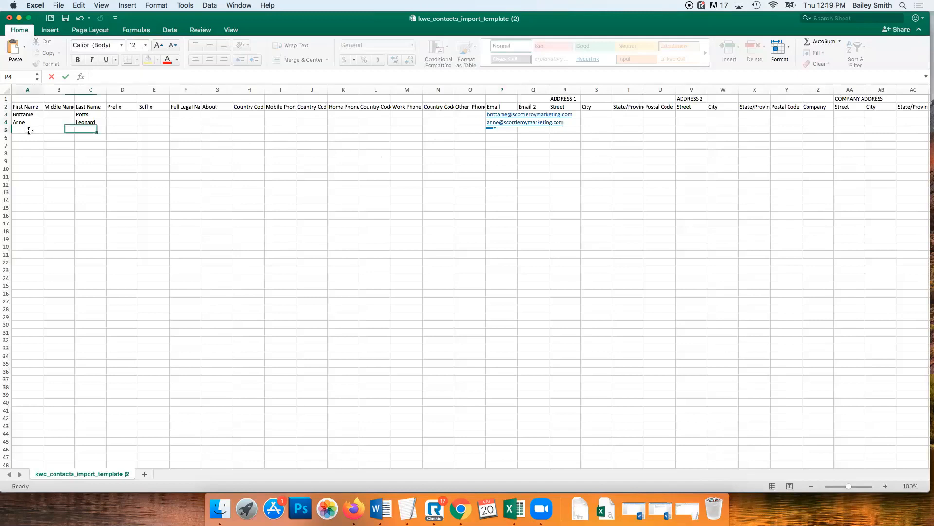
text(Mickey)
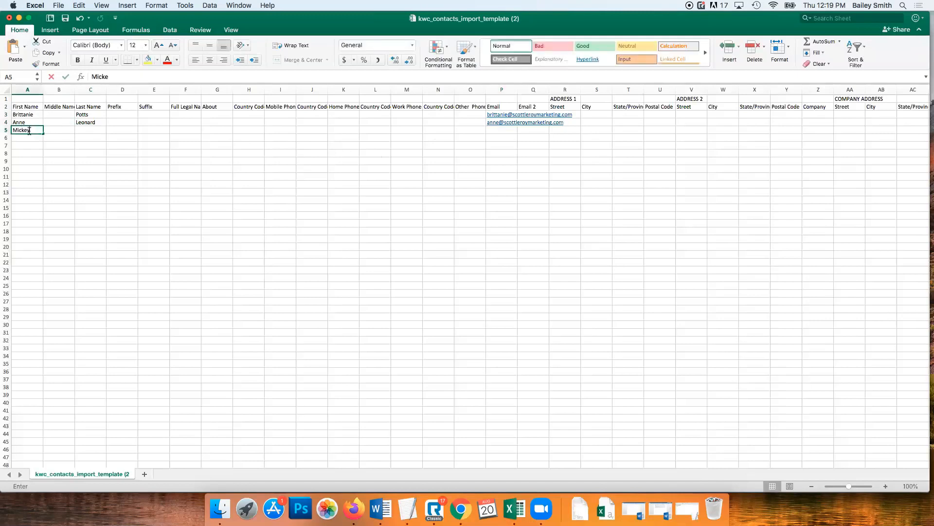
key(Tab)
key(Tab)
text(Mouse)
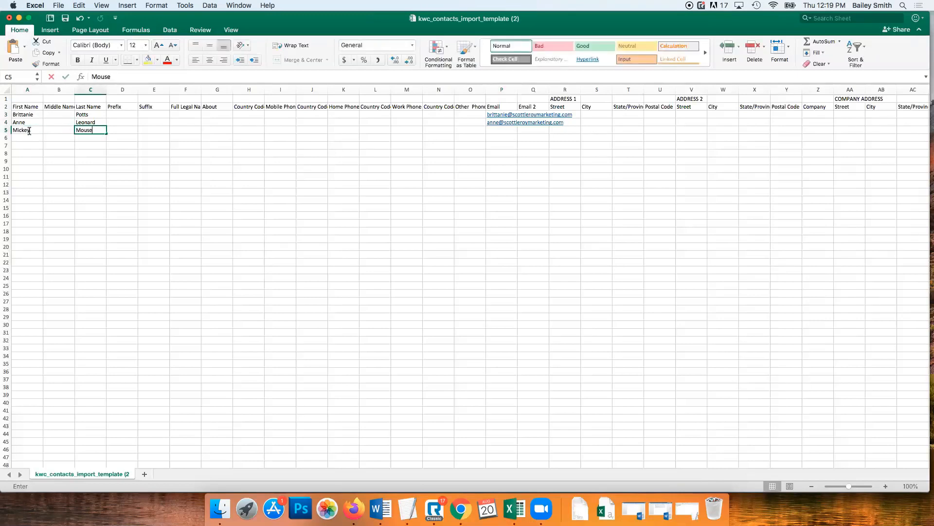
click(496, 131)
text(mickey@)
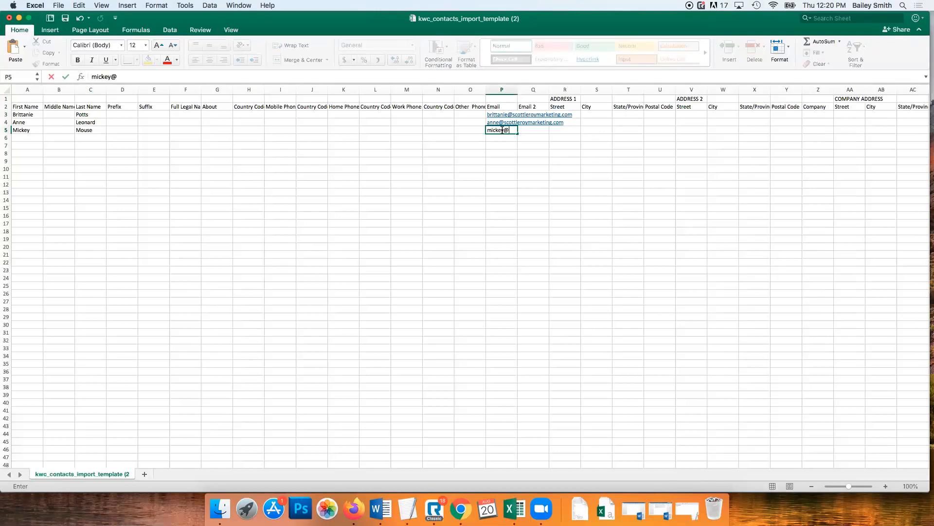
text(mouse.com)
click(39, 140)
text(Minnie)
key(Tab)
key(Tab)
text(Mouse)
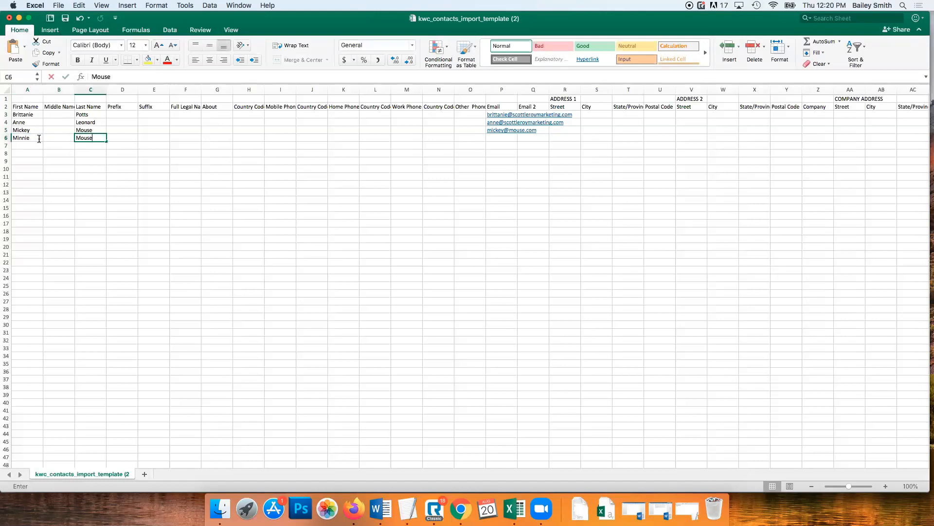
click(501, 137)
text(mi)
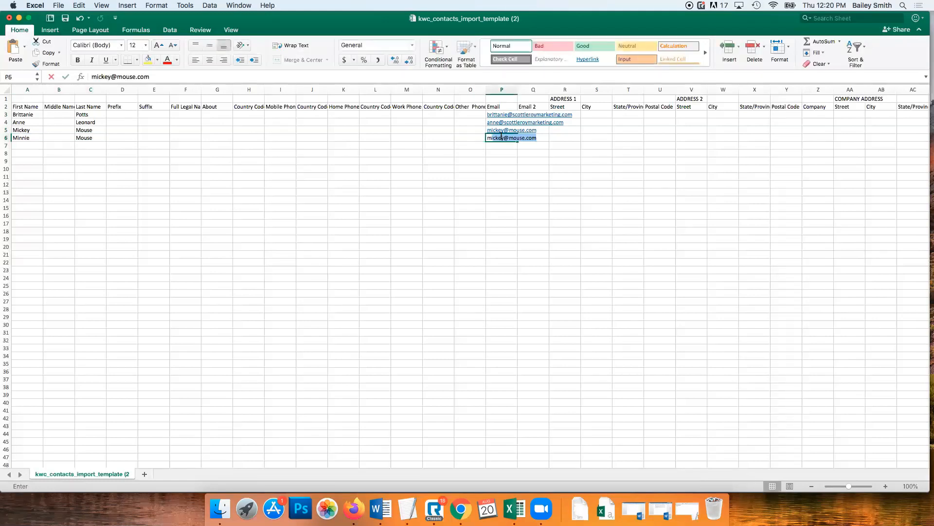
text(nnie@mouse.com)
key(Return)
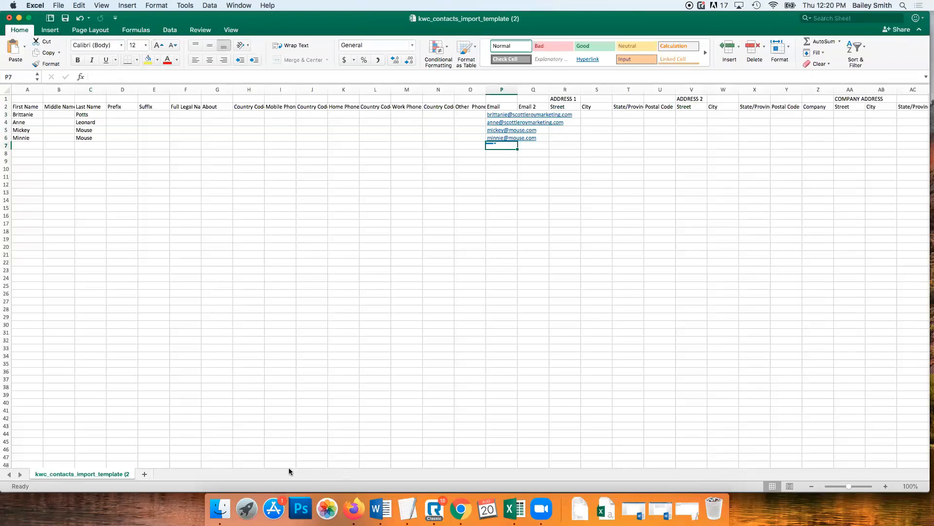
Scroll right to the Custom Tags column and select cell AU3
drag(271, 462, 437, 461)
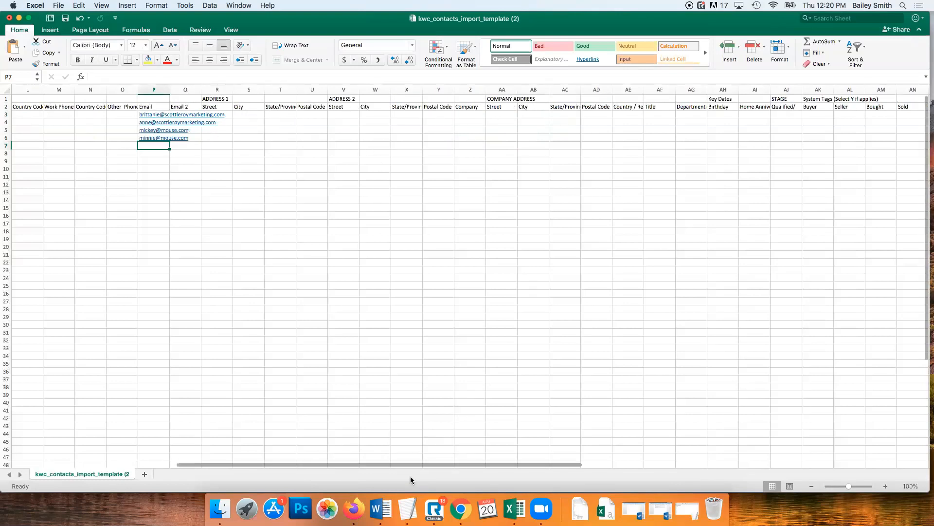
drag(399, 461, 600, 463)
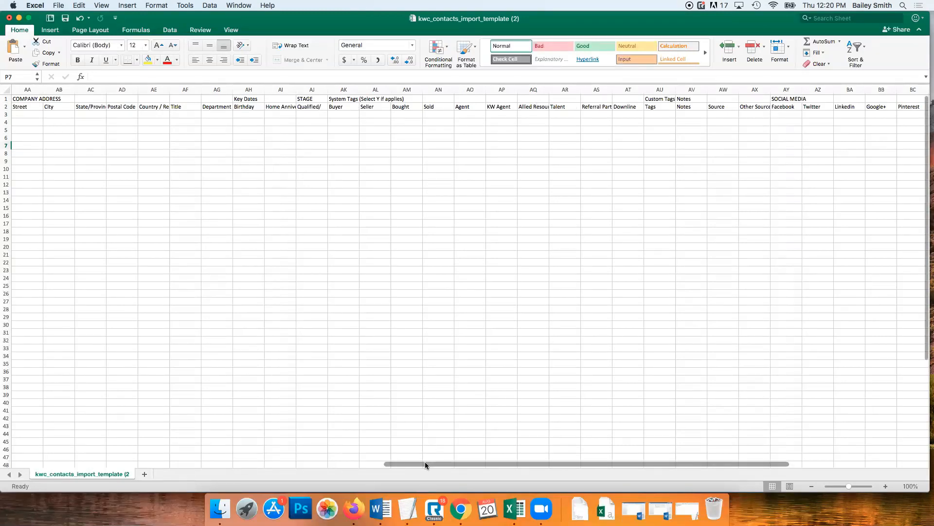
drag(425, 462, 492, 461)
click(492, 114)
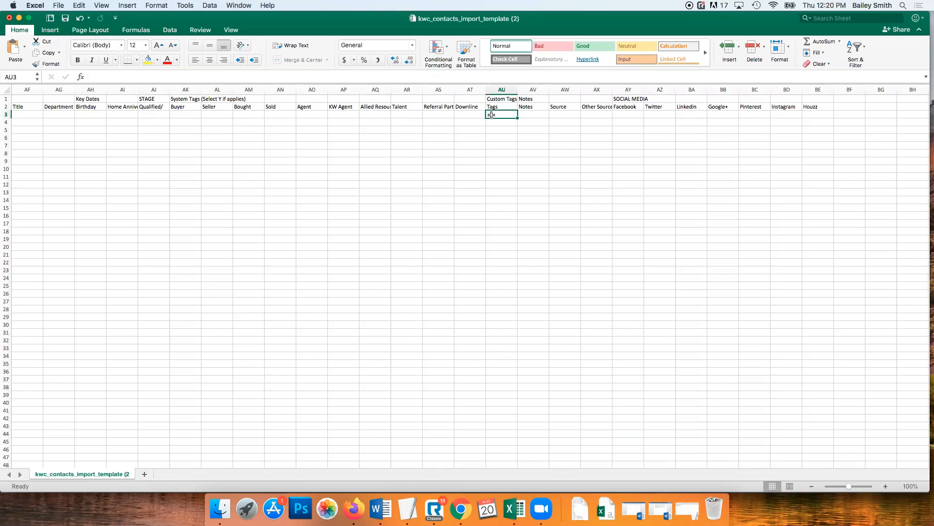
Tag the first two contacts 'SLM Employee' in AU3 and AU4
text(SLM Employee)
key(Return)
click(506, 114)
key(super+c)
key(Down)
key(super+v)
key(Down)
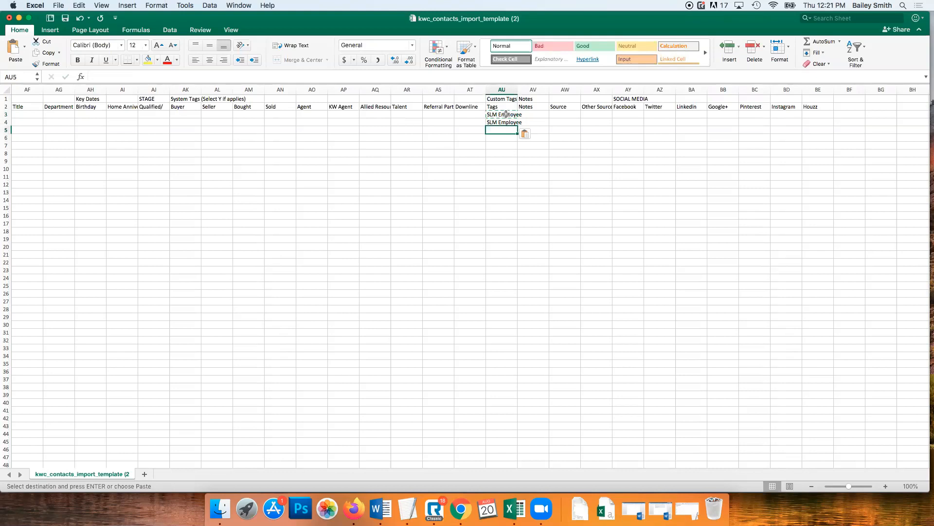
text(Disney)
Tag the remaining contacts Disney, making AU5 'Disney, SLM Employee'
key(Return)
text(Disn)
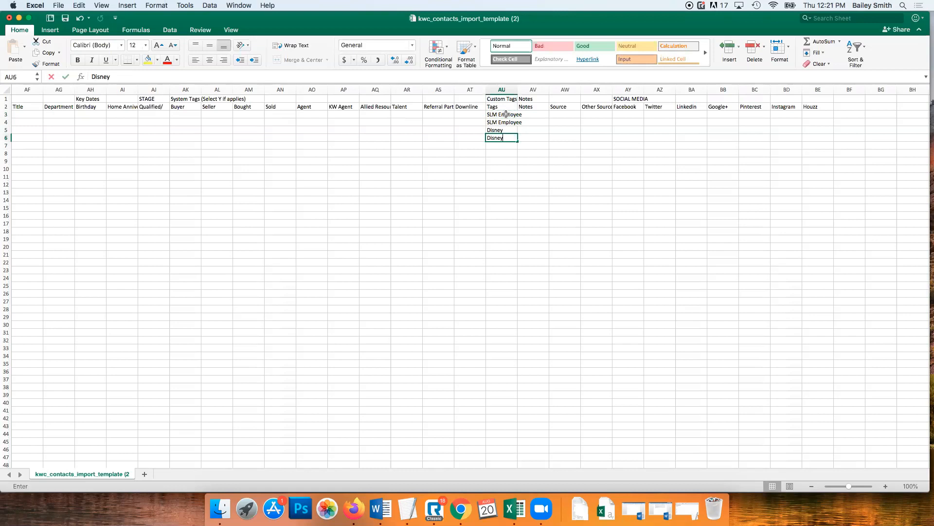
click(507, 128)
double_click(510, 131)
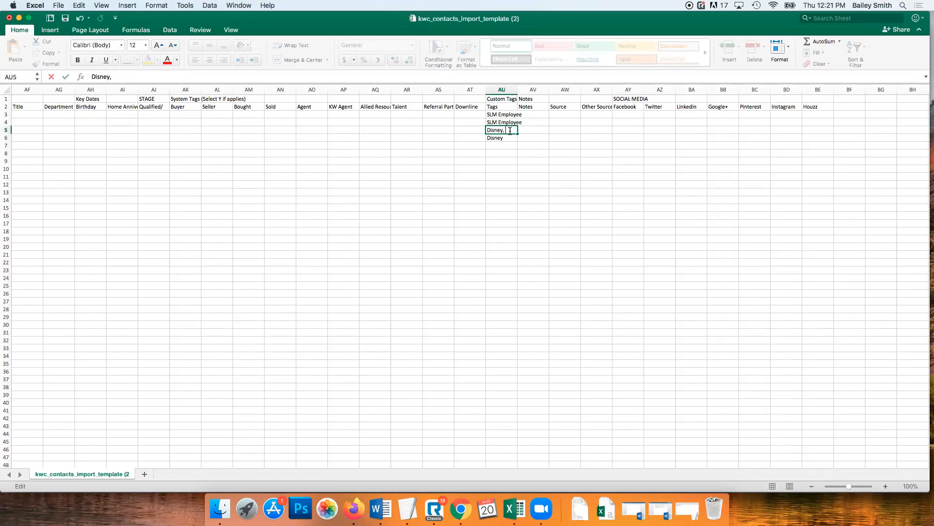
text(, SLM Employee)
key(Return)
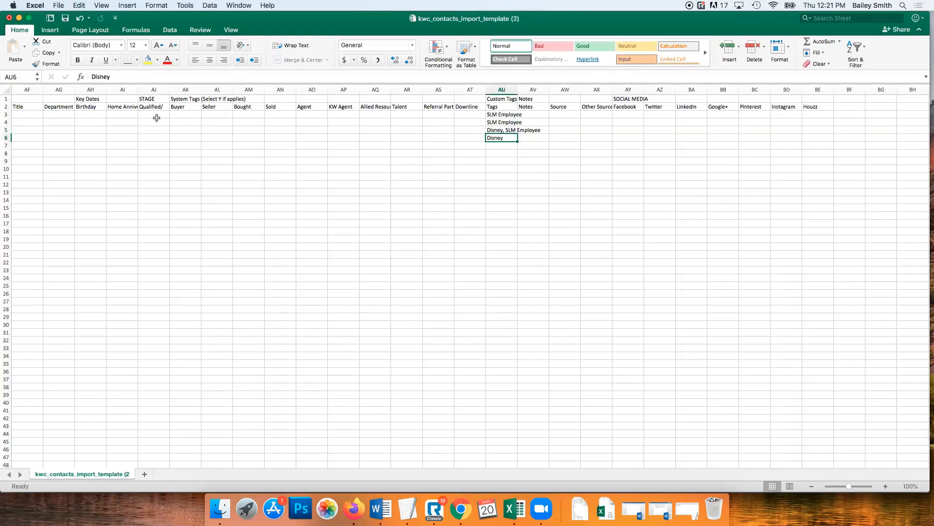
Mark the third contact as a Buyer with Y, then select header row 2
click(470, 130)
key(Left)
key(Left)
key(Left)
key(Left)
key(Left)
key(Left)
key(Left)
key(Left)
key(Left)
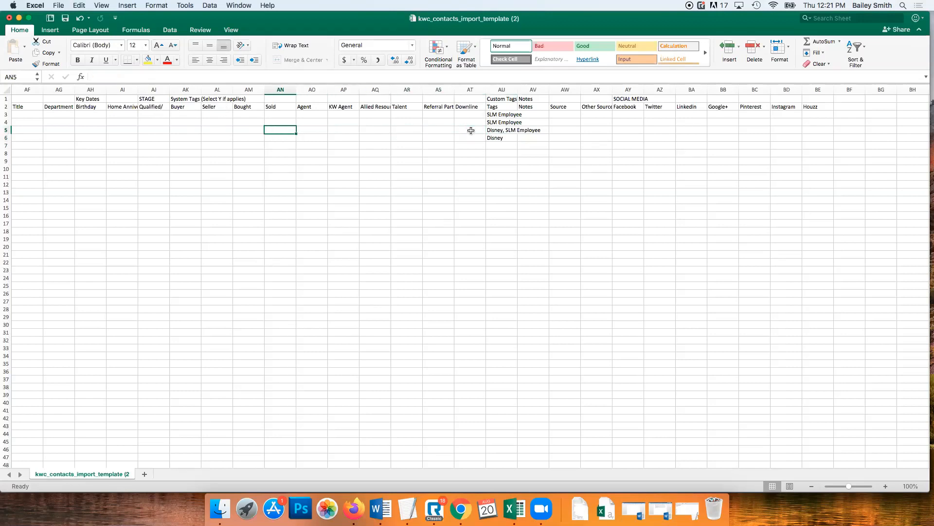
text(Y)
click(451, 161)
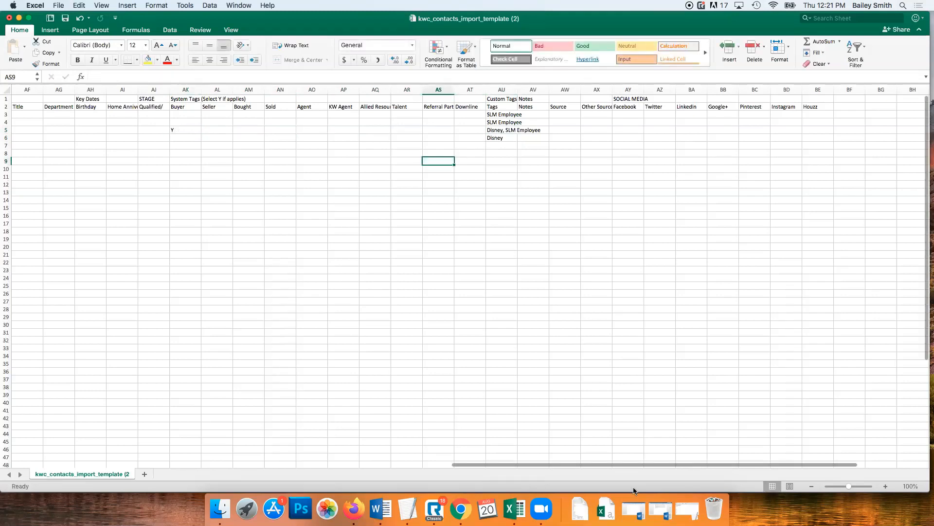
drag(611, 463, 151, 457)
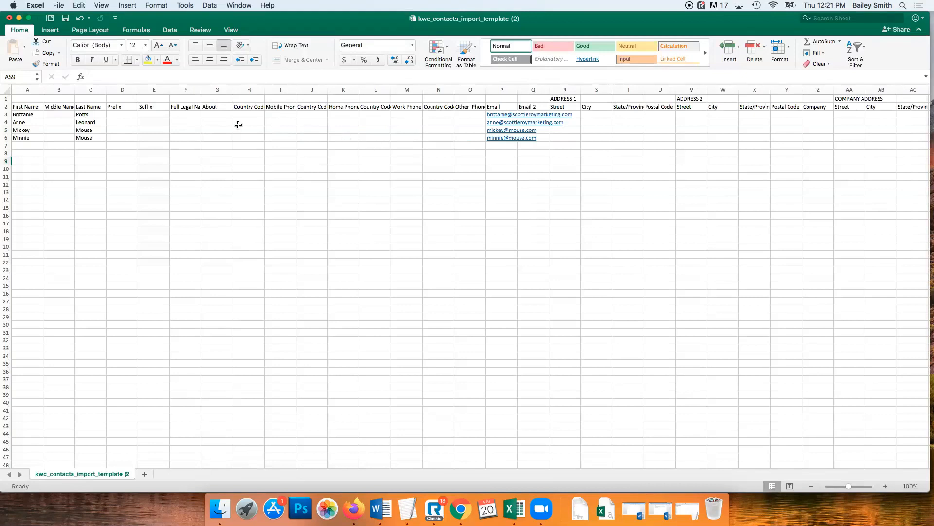
click(7, 106)
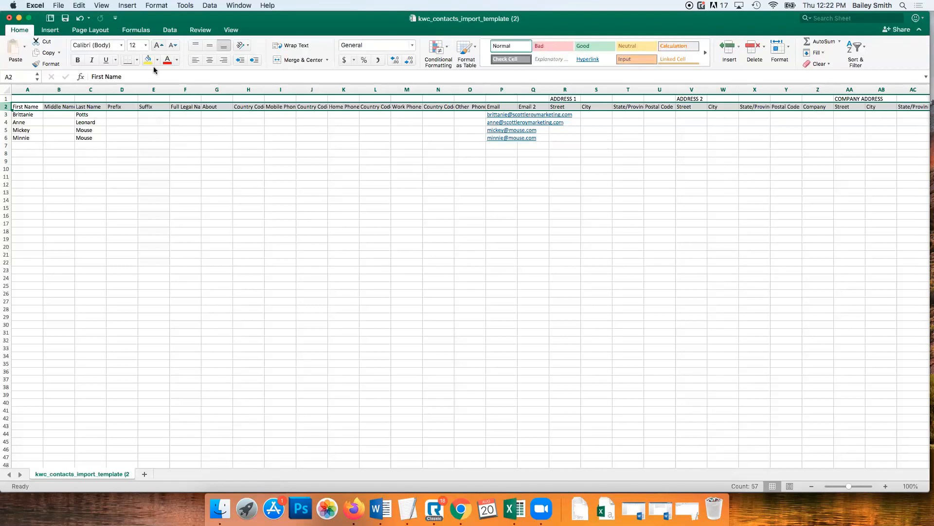
Save the sheet as the CSV file 'Class Import 8.20' in Downloads
click(58, 5)
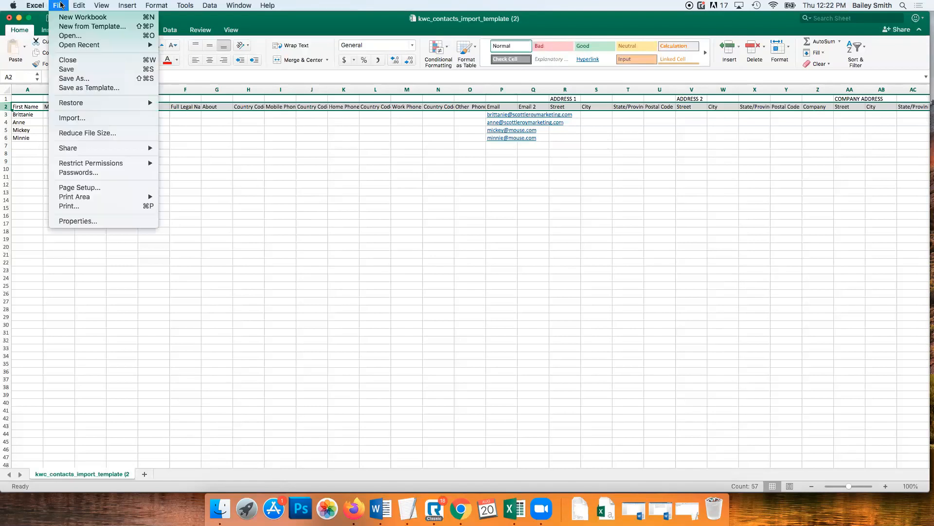
click(66, 72)
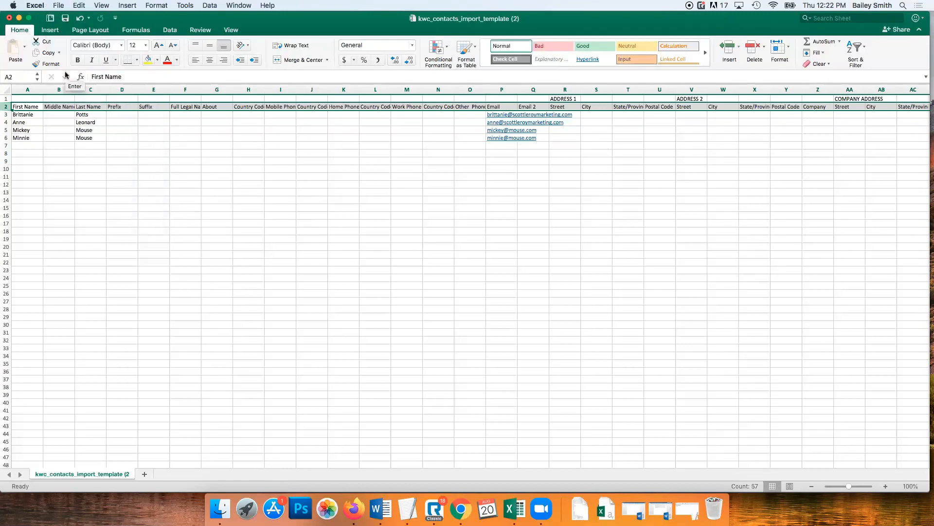
click(58, 5)
click(65, 86)
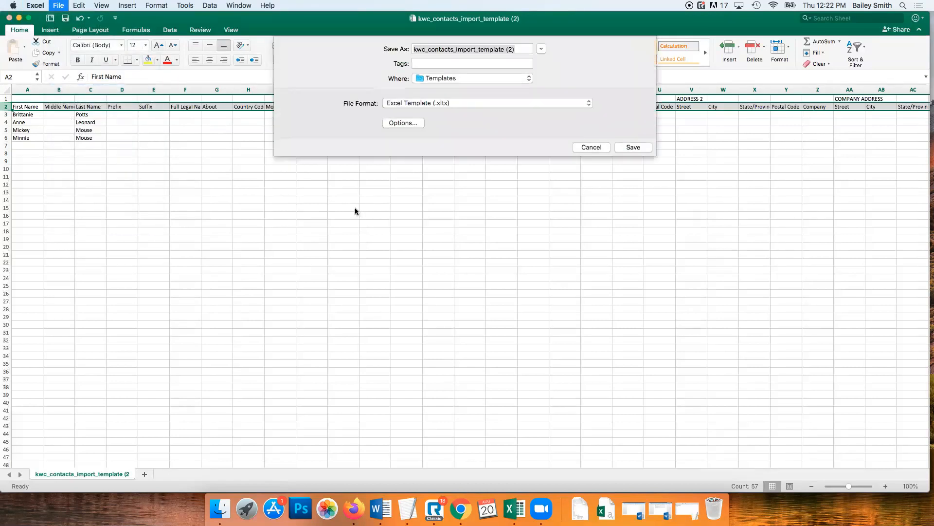
click(592, 147)
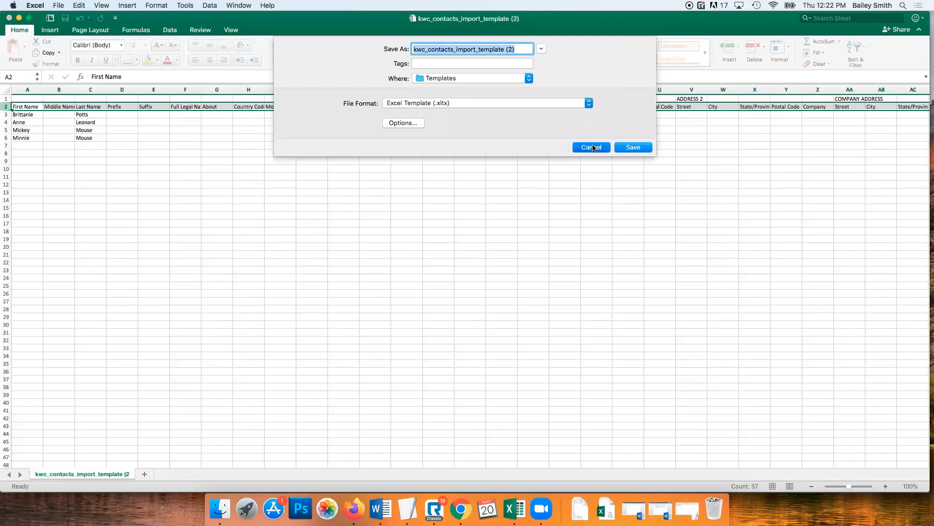
click(58, 6)
click(74, 78)
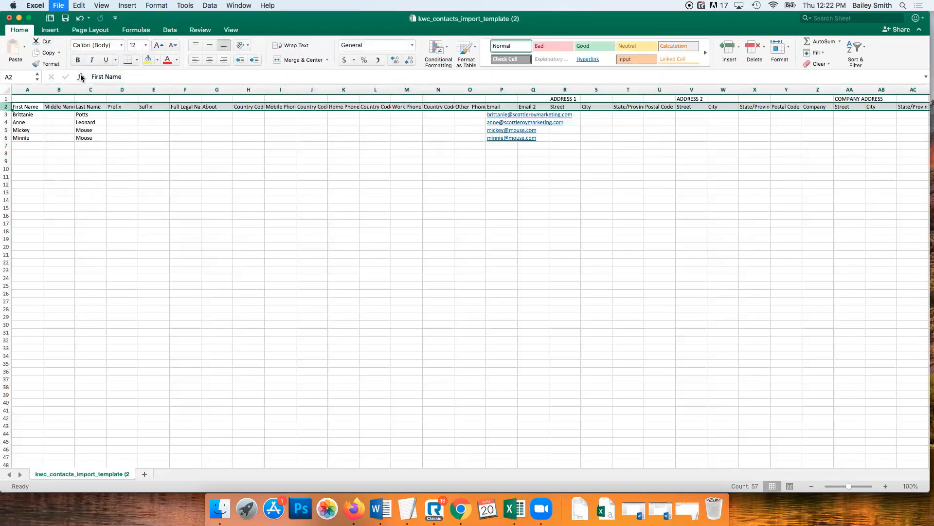
text(Class Import)
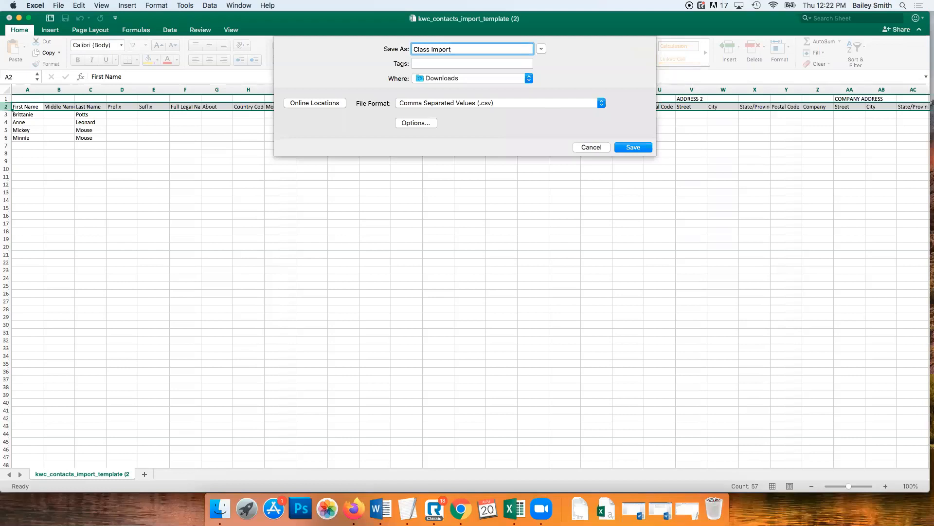
text( 8.20)
key(Return)
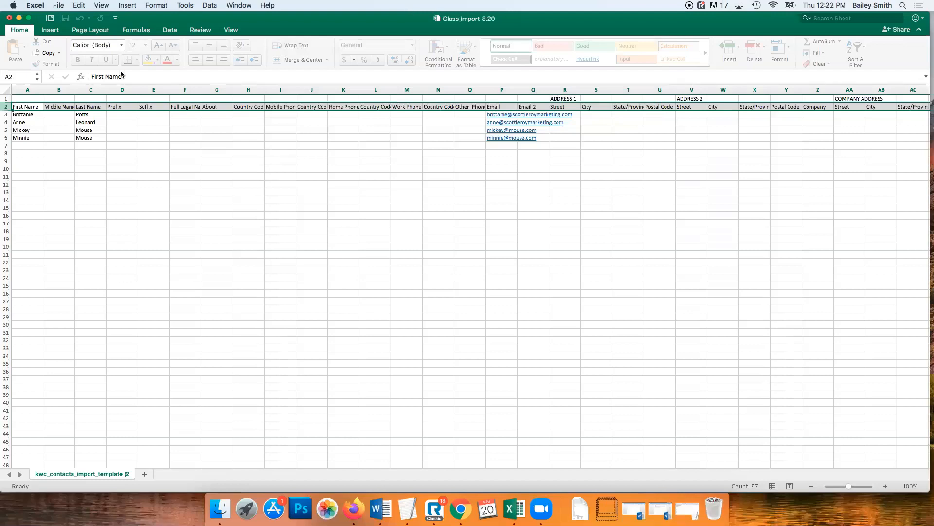
Import Class Import 8.20.csv through Import Contacts and close the Submitted! confirmation
click(460, 508)
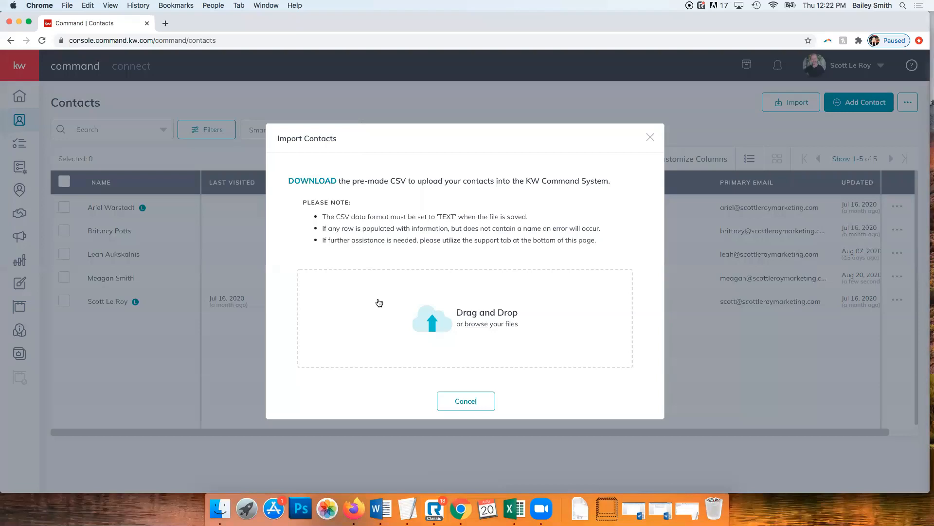
click(476, 325)
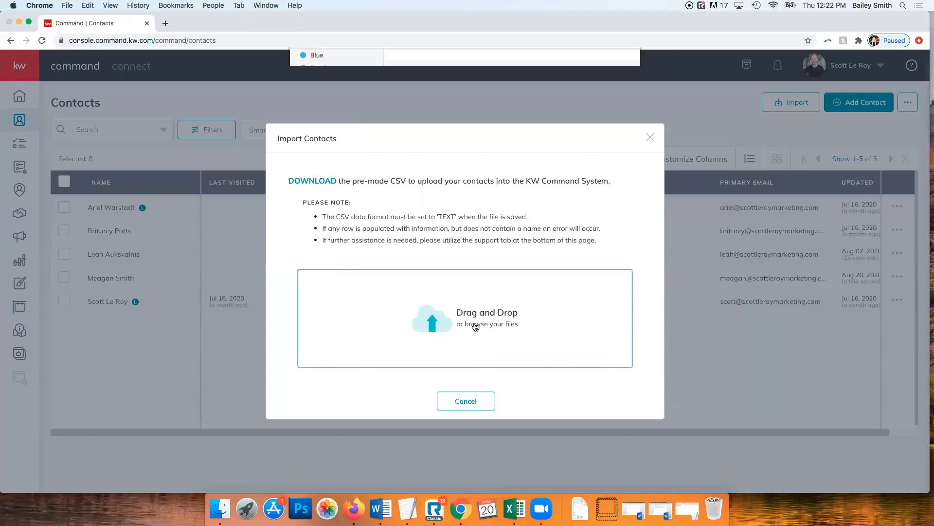
click(427, 84)
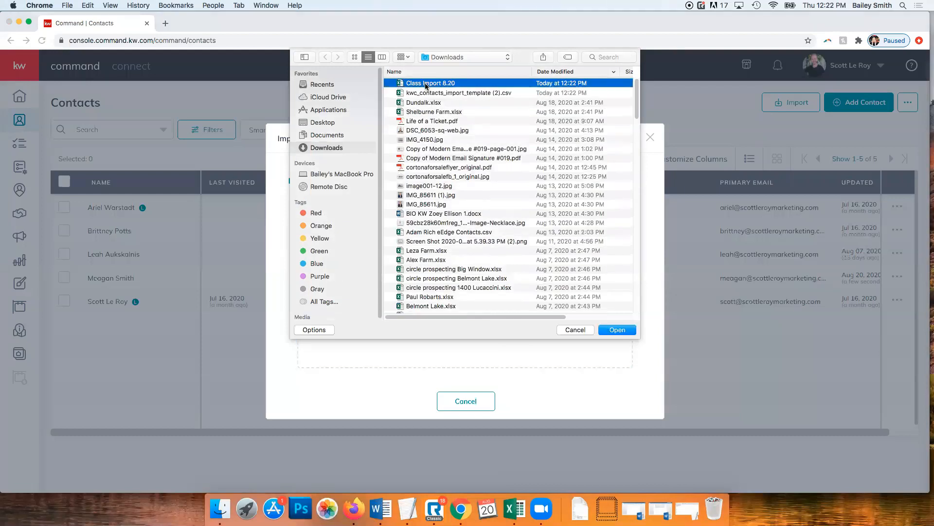
double_click(425, 84)
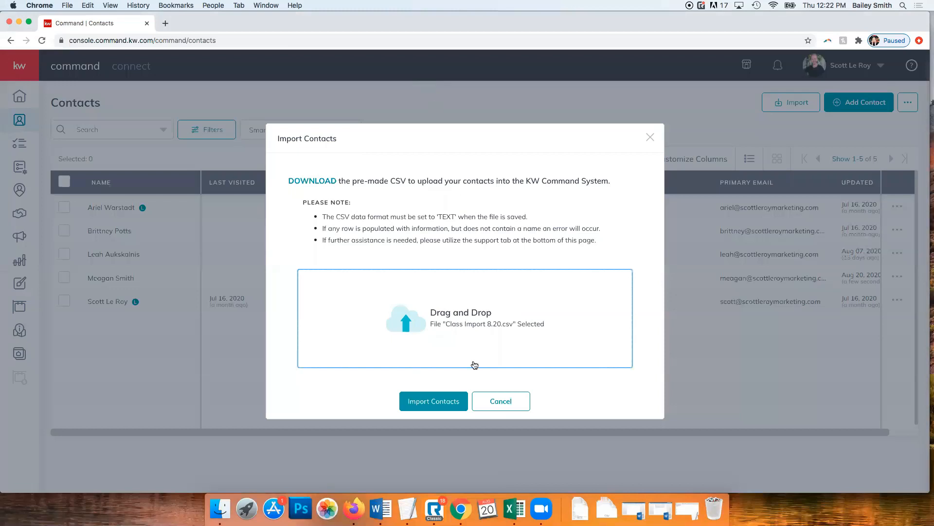
click(443, 407)
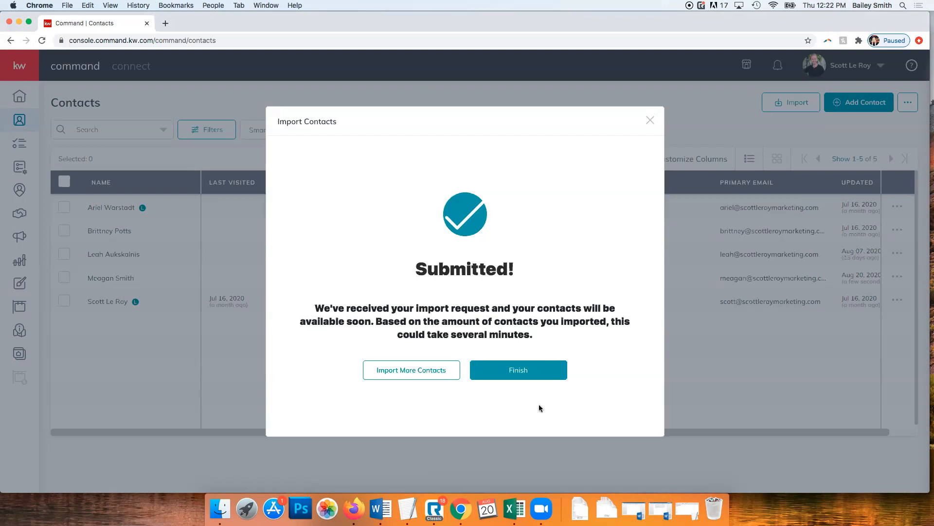
click(527, 372)
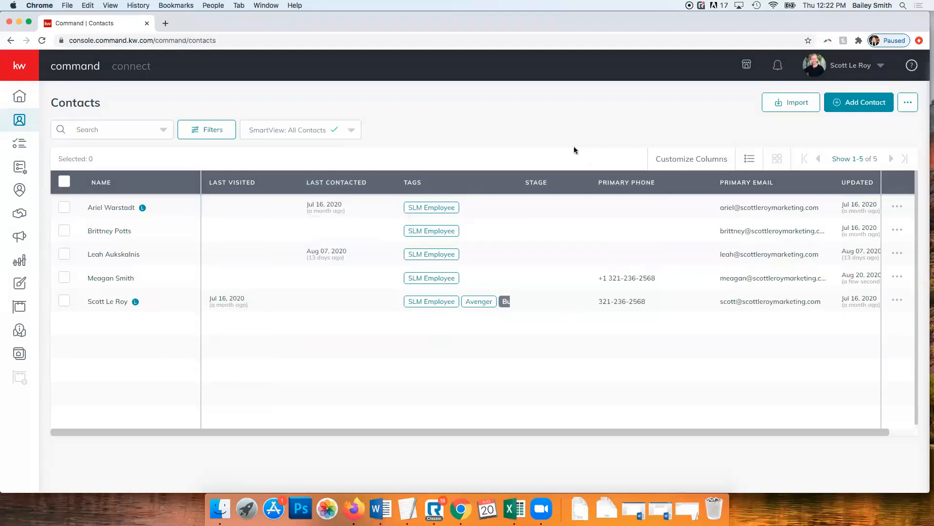
Reload the Contacts page so the four imported contacts appear, bringing the total to 9
click(335, 39)
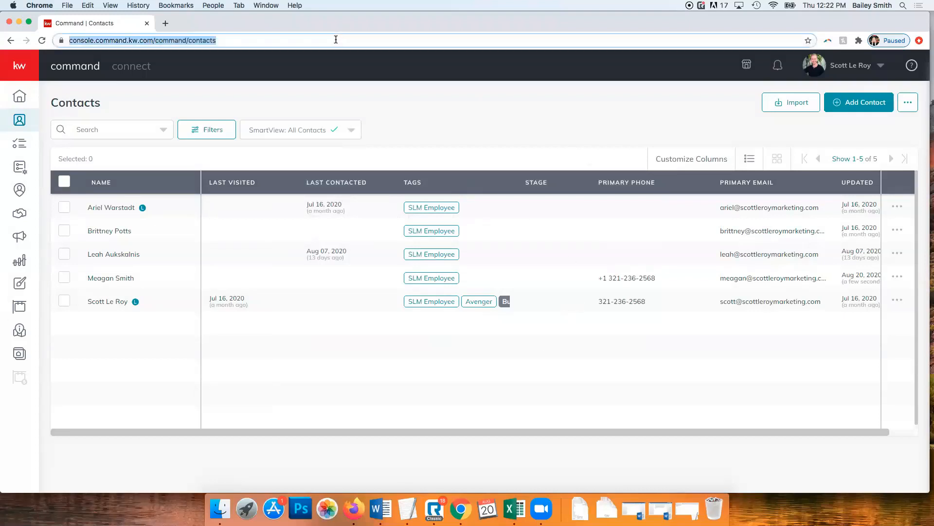
key(Return)
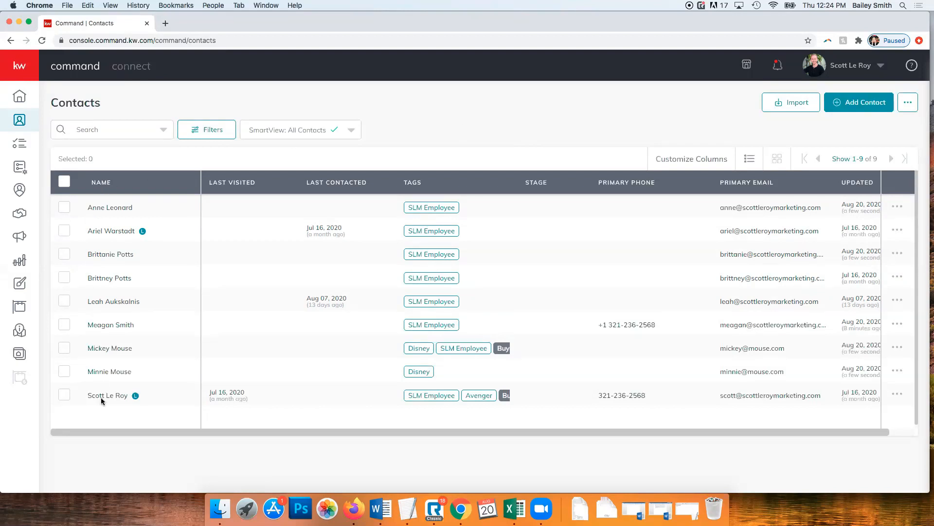
click(142, 234)
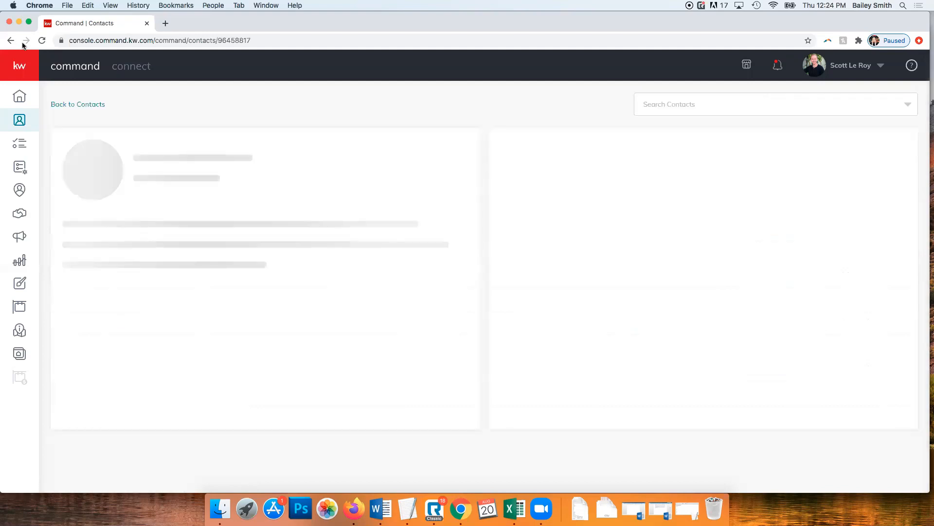
click(10, 41)
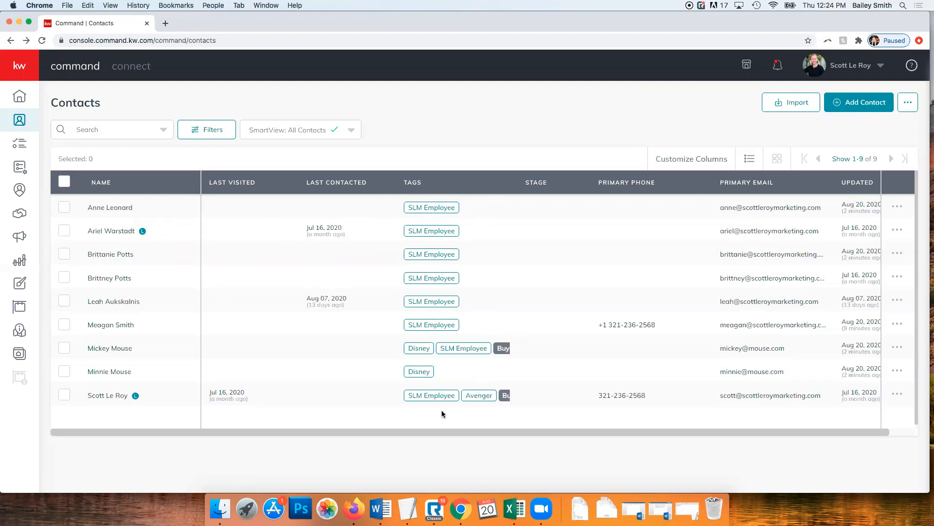
drag(411, 434, 510, 428)
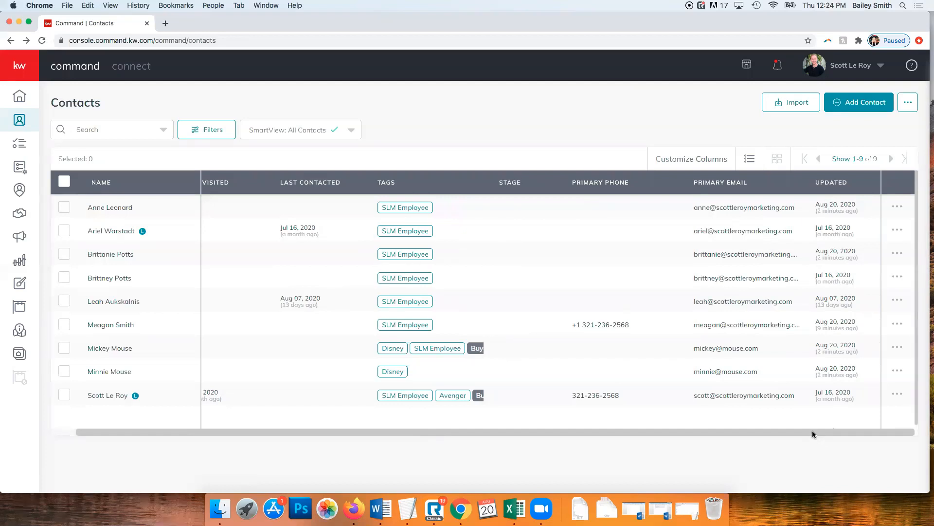
drag(813, 431, 698, 441)
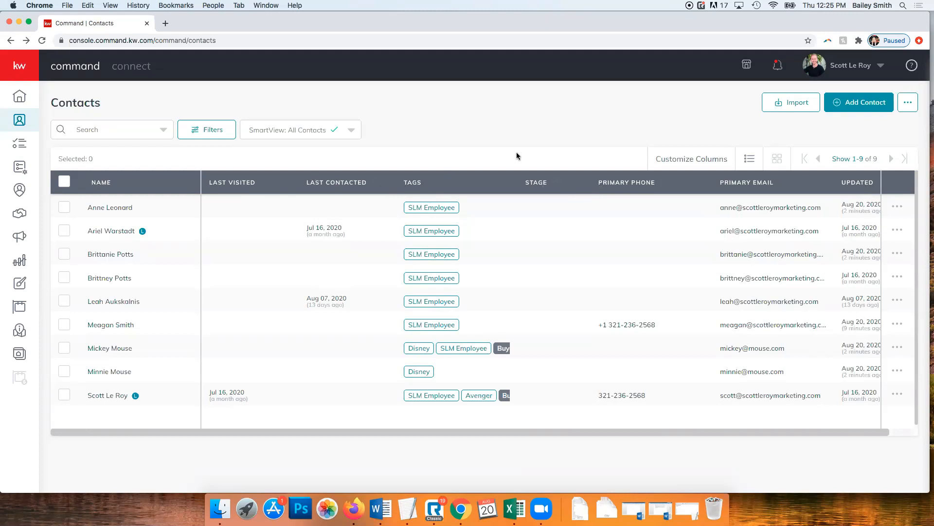
Hide the Stage, Last Visited and Last Contacted columns; add Date of Birth, Company and Mailing Address
click(699, 160)
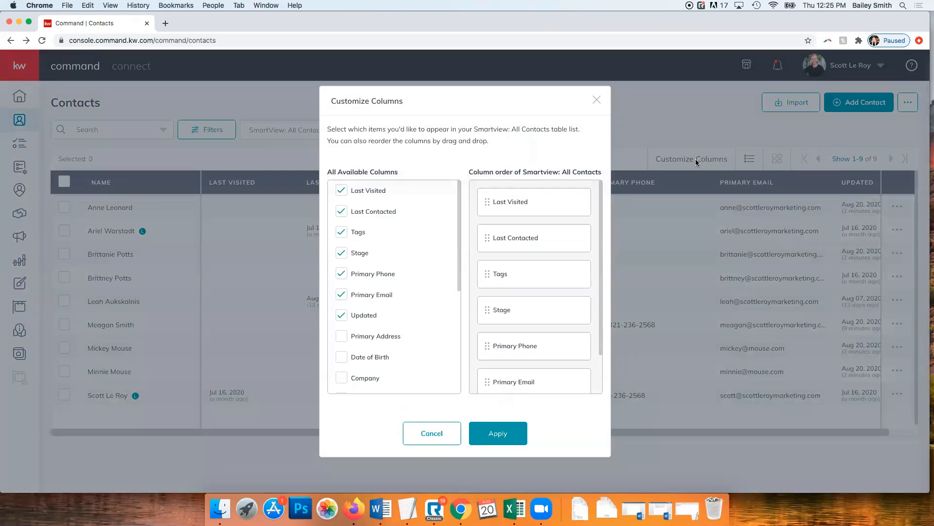
scroll(399, 236, down, 6)
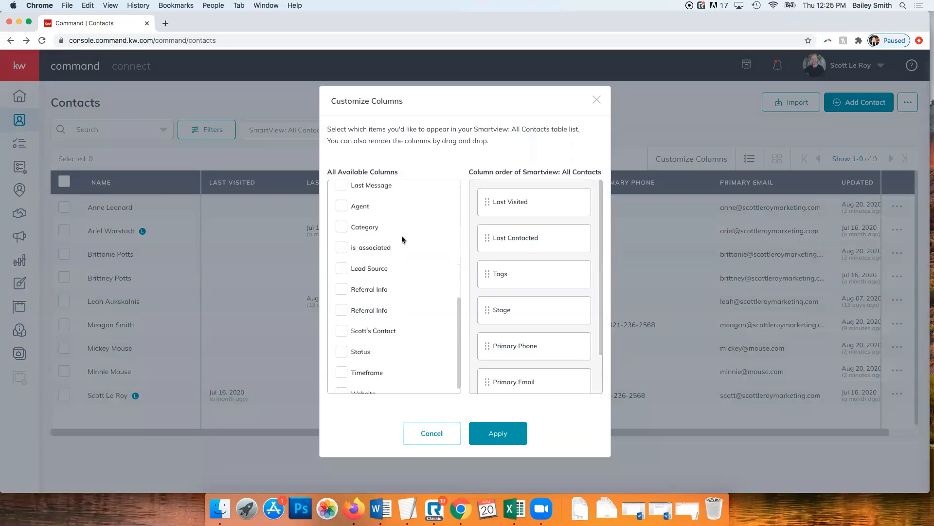
scroll(402, 238, down, 1)
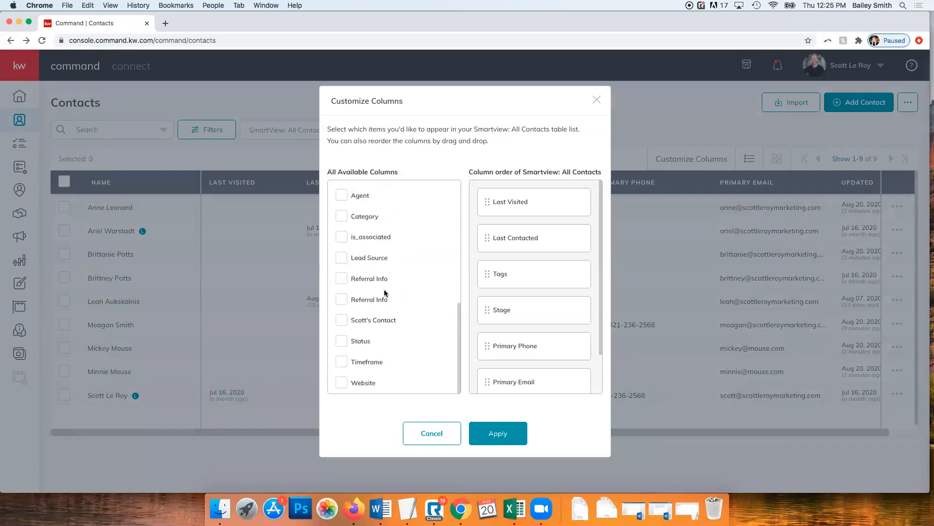
scroll(384, 289, up, 10)
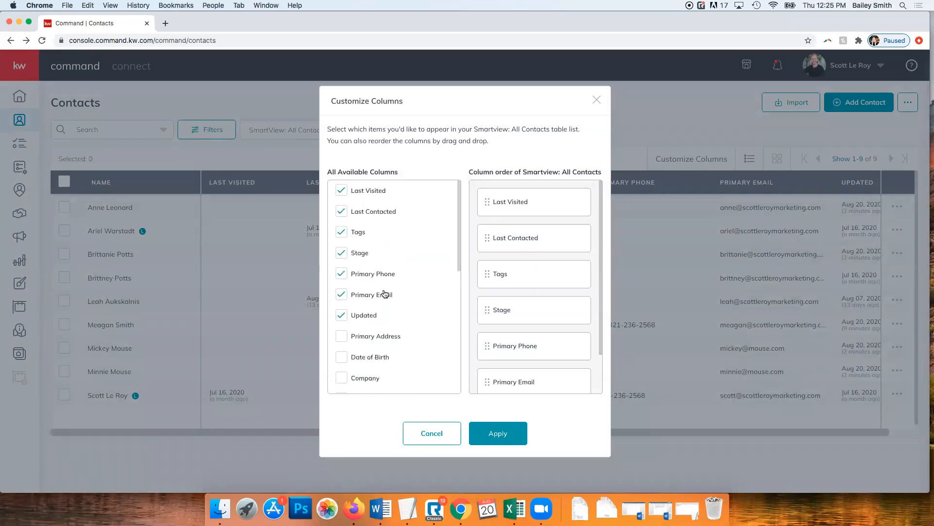
click(341, 252)
click(342, 190)
click(343, 211)
scroll(355, 292, down, 2)
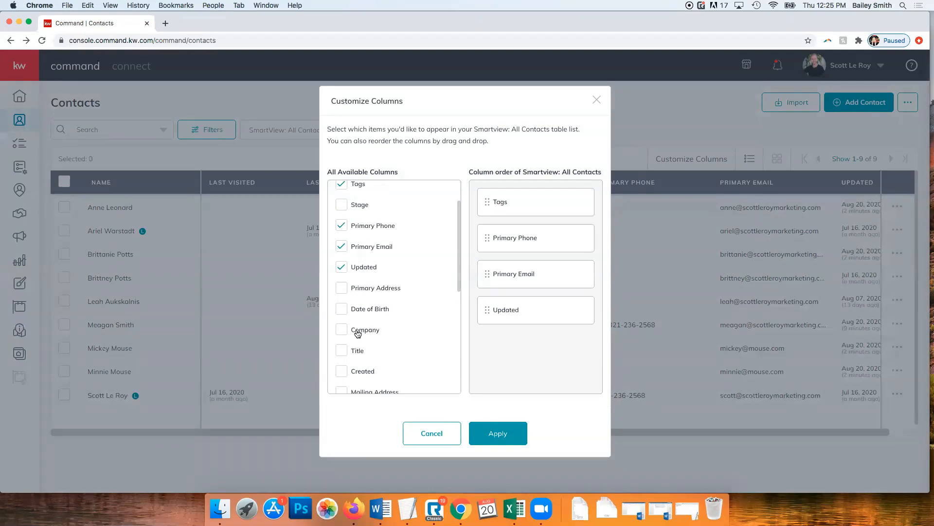
click(340, 309)
scroll(341, 308, down, 1)
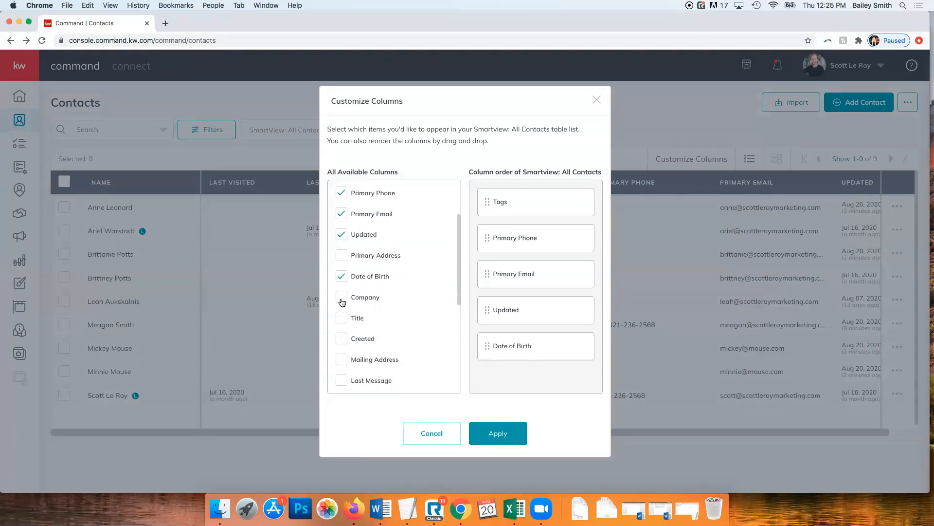
click(342, 297)
scroll(341, 306, down, 2)
click(342, 300)
Move Mailing Address under Primary Email, hide the Updated column, and apply the layout
scroll(419, 292, up, 5)
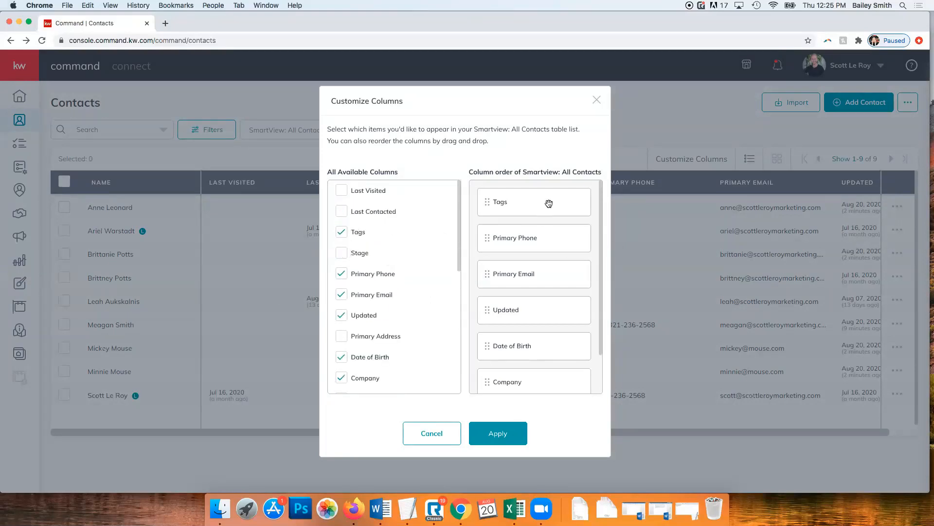
scroll(541, 349, down, 2)
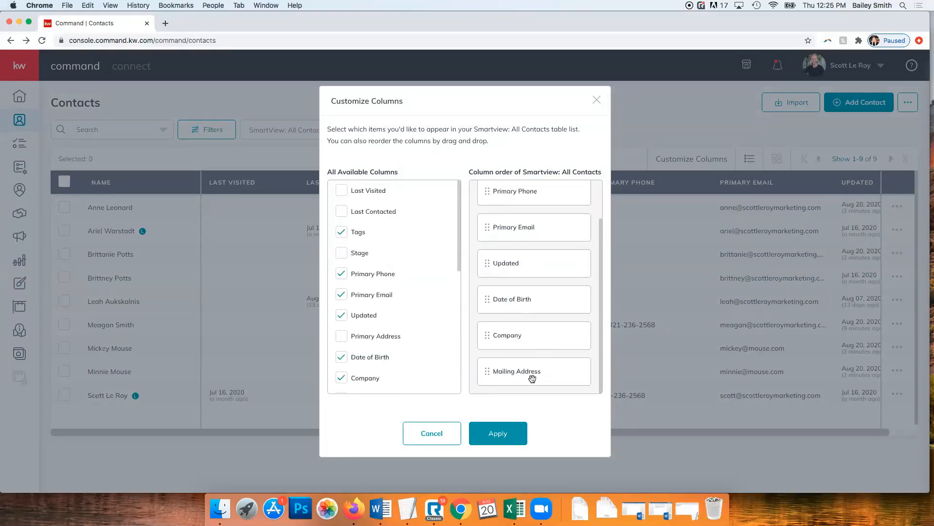
drag(530, 337, 530, 261)
scroll(563, 314, up, 2)
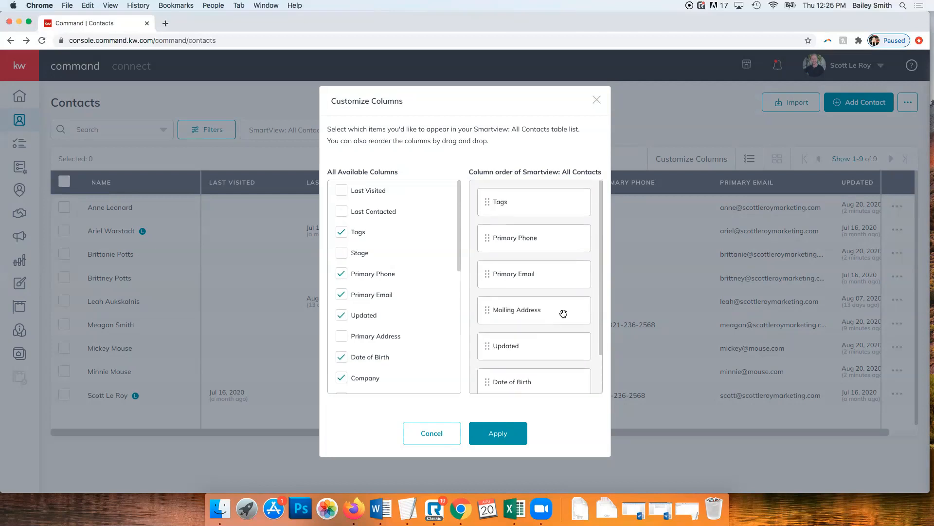
click(341, 314)
click(498, 433)
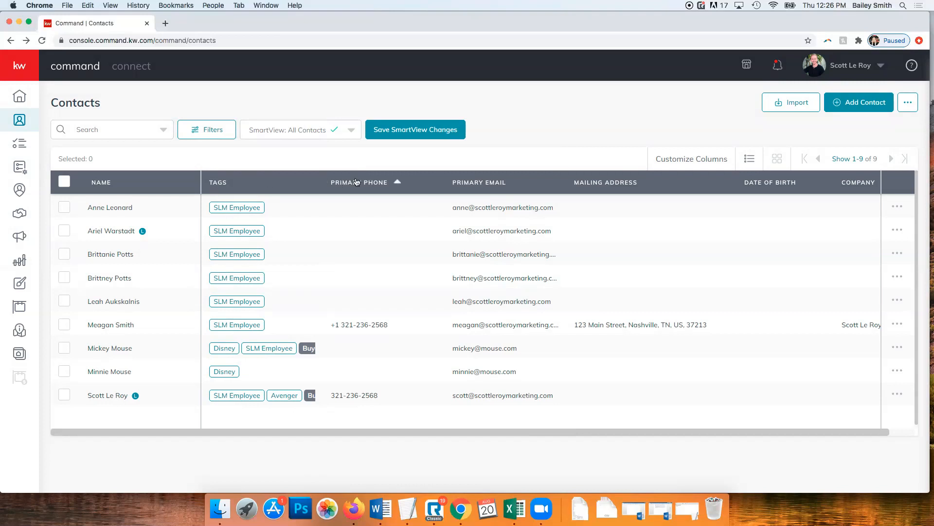
Sort the contacts by Mailing Address, then bring up the Filters panel
click(647, 187)
click(109, 130)
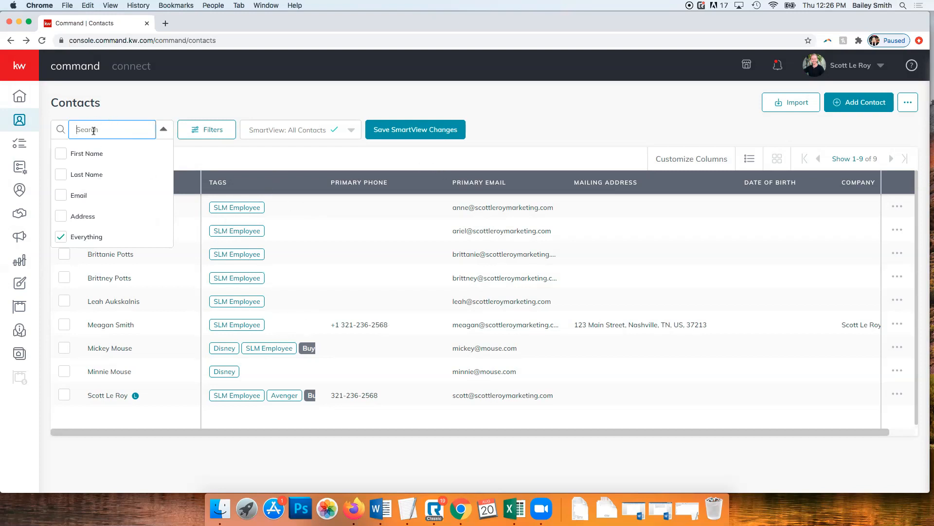
click(178, 104)
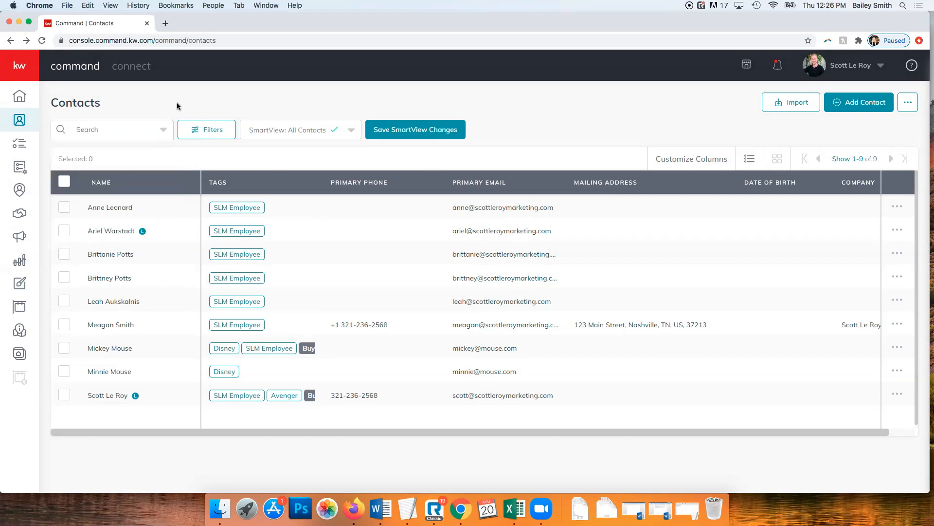
click(220, 136)
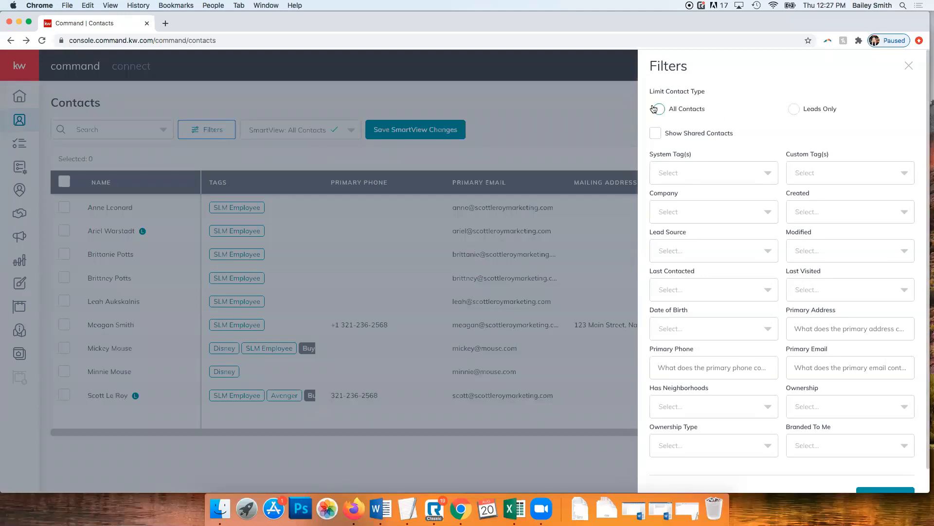
Browse the Leads Only, System Tag(s), Custom Tag(s) and Lead Source filters, then close without applying
click(795, 109)
scroll(704, 140, down, 2)
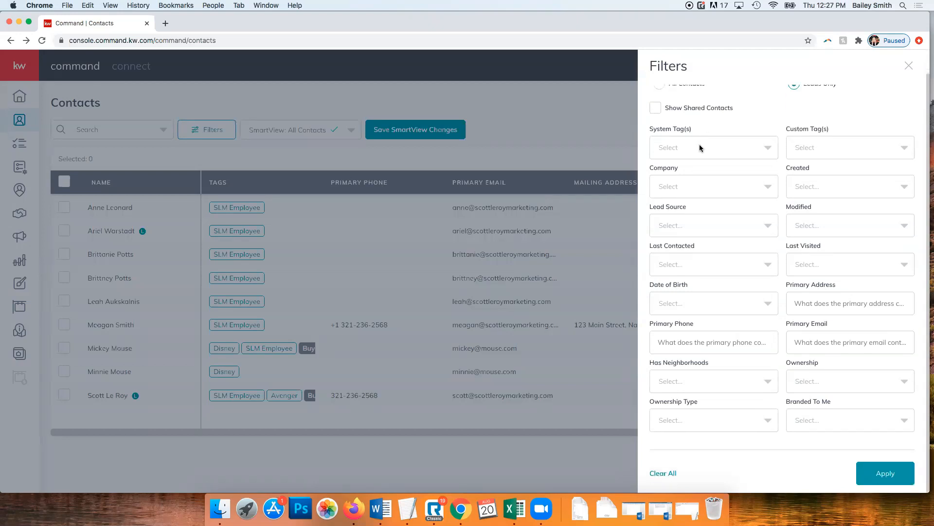
click(680, 147)
scroll(707, 197, down, 10)
scroll(703, 197, up, 10)
click(789, 146)
scroll(868, 184, down, 5)
scroll(868, 183, up, 5)
click(865, 123)
click(737, 224)
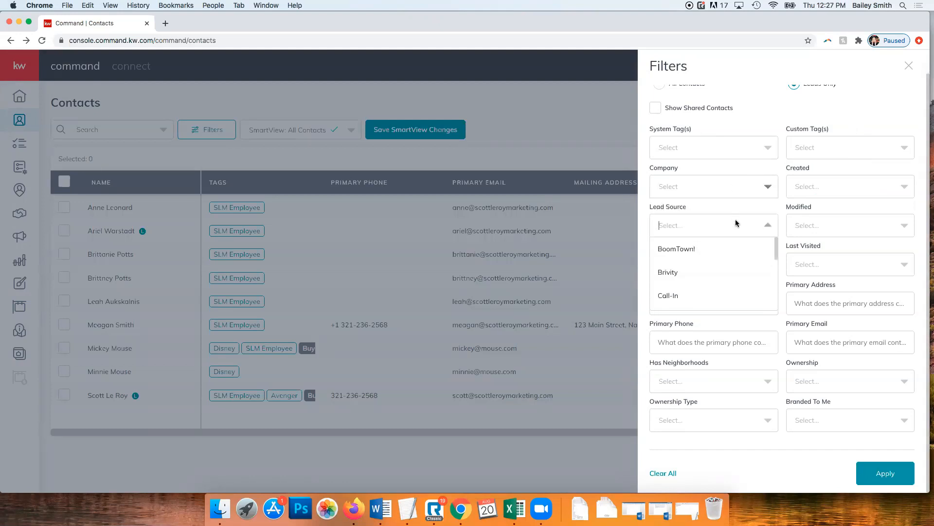
click(737, 224)
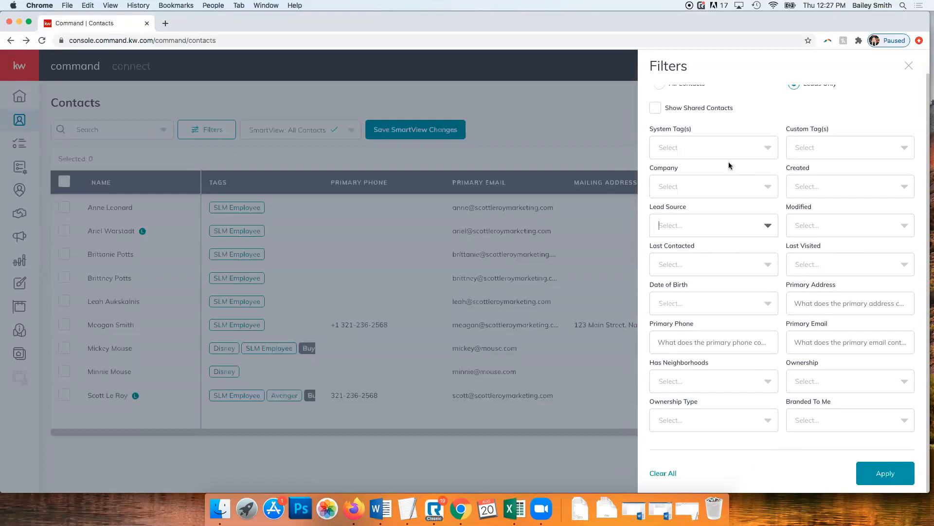
scroll(730, 166, up, 1)
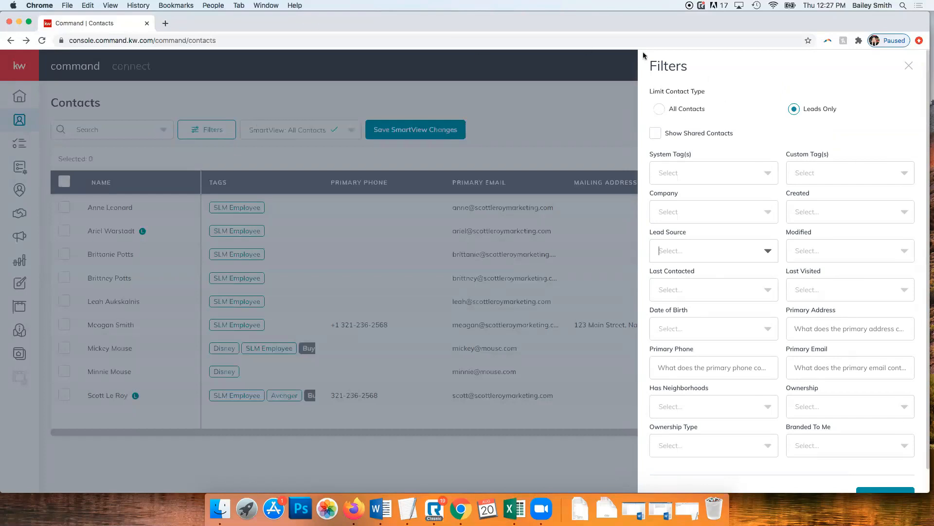
click(908, 65)
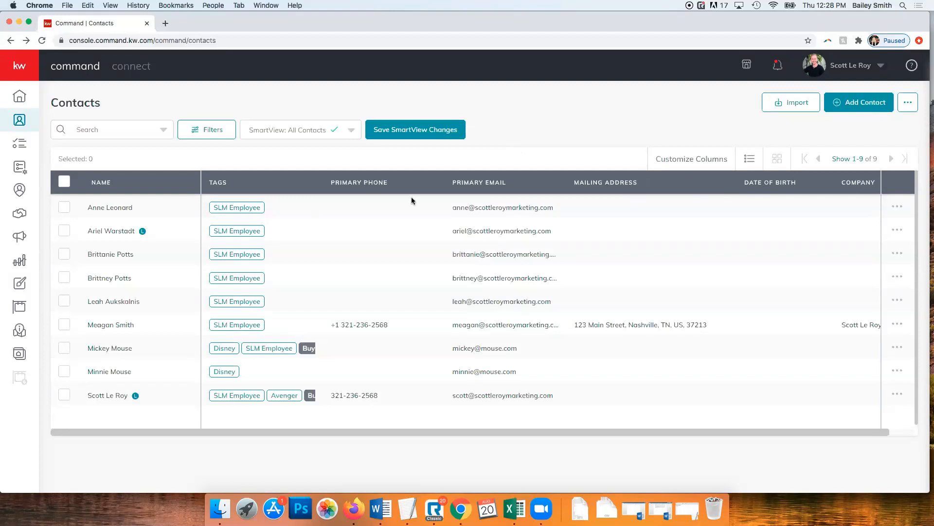
Review the SmartView list and save the current changes to All Contacts
click(353, 130)
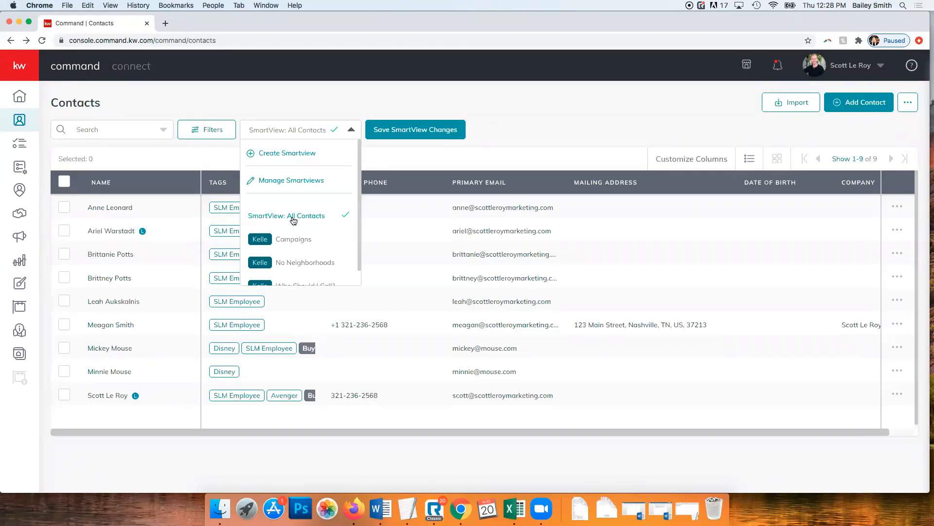
click(548, 100)
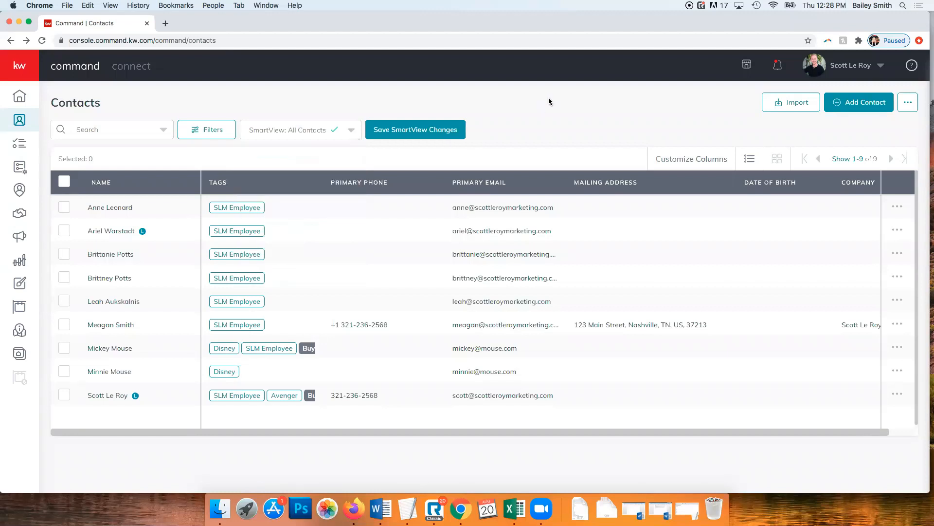
click(301, 133)
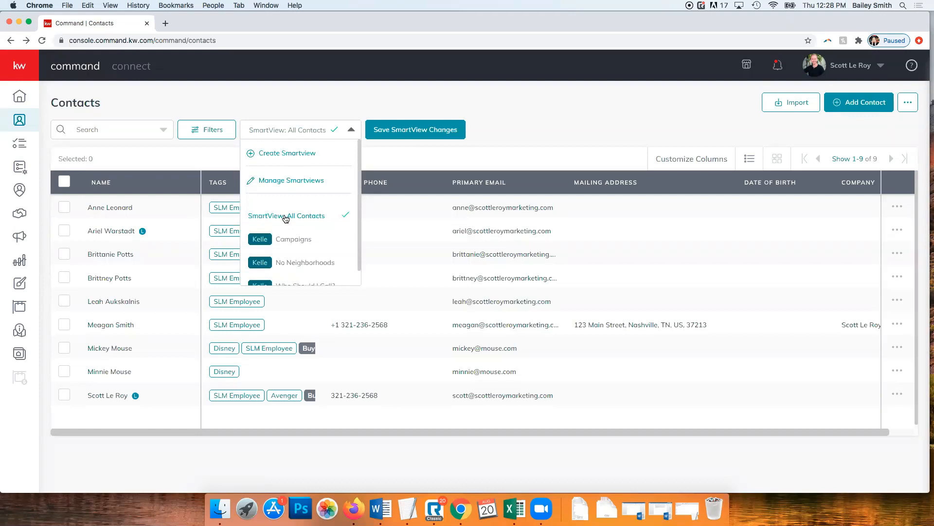
click(584, 145)
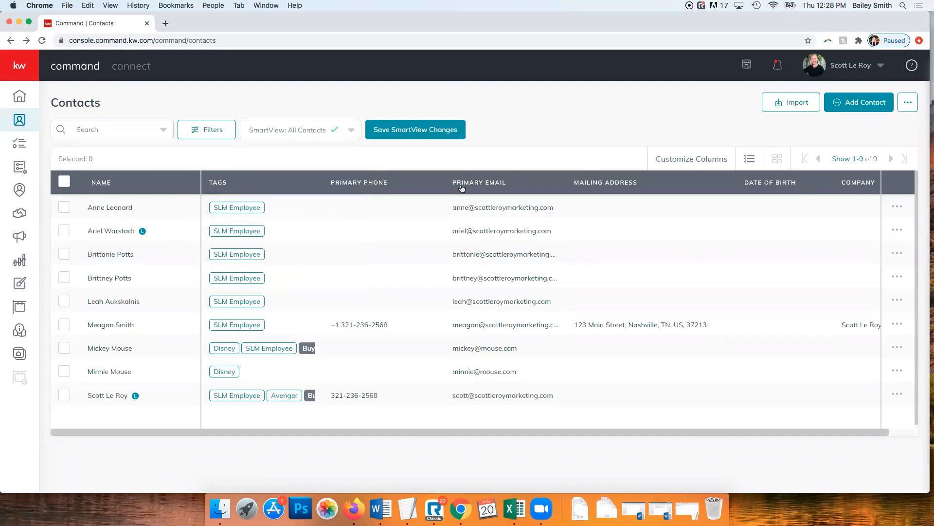
click(403, 132)
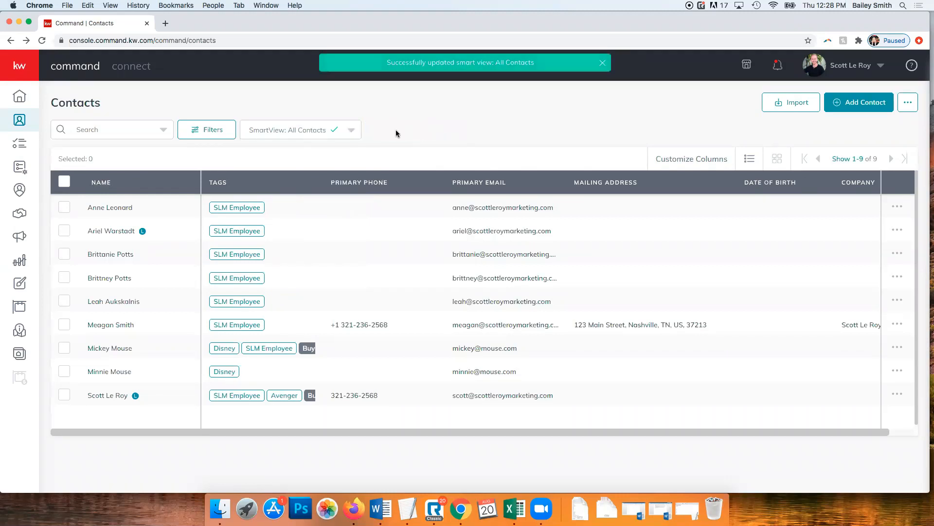
Check the SmartView list a few more times without switching views
click(347, 132)
click(415, 125)
click(315, 137)
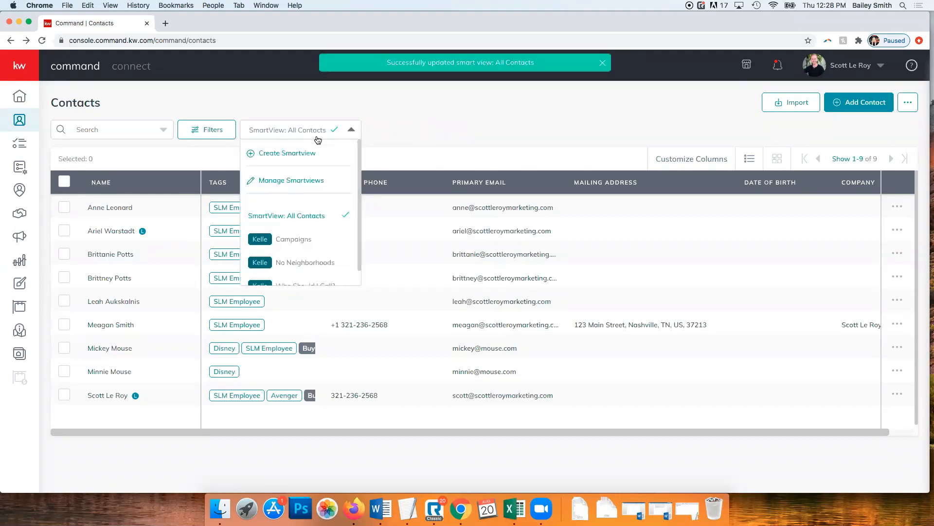
click(453, 139)
click(319, 133)
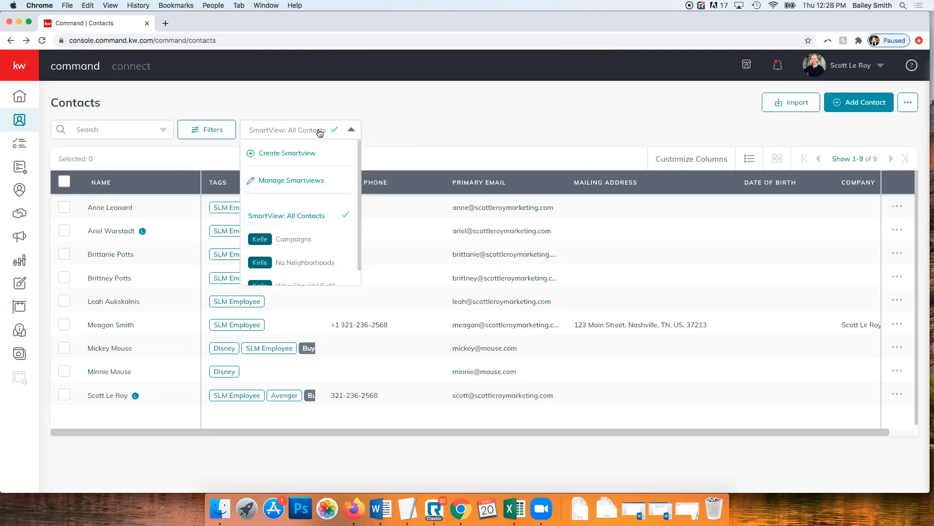
click(451, 120)
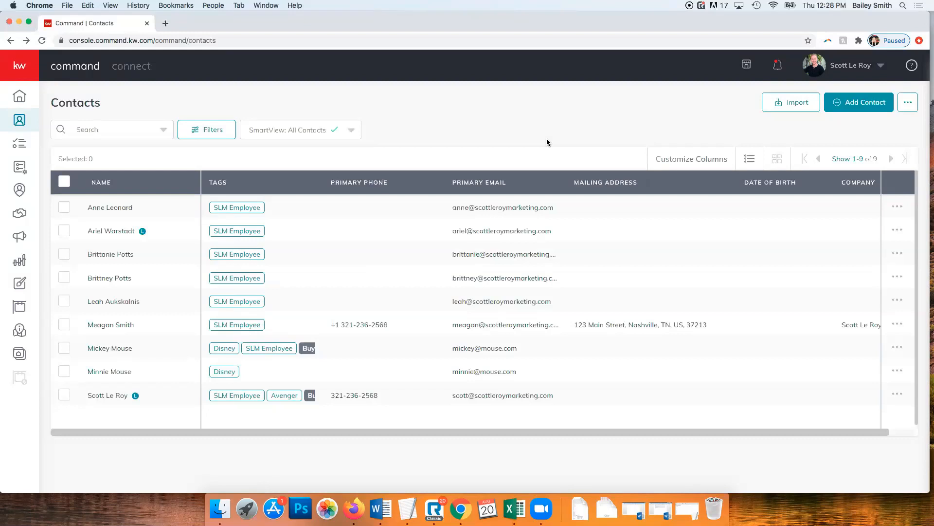
Set the filters to Leads Only with the SLM Employee custom tag
click(214, 131)
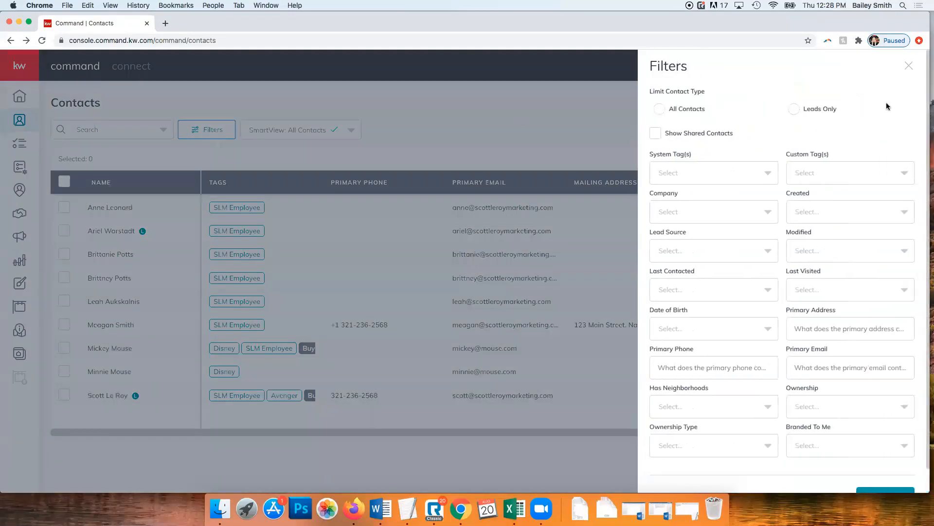
click(795, 109)
click(807, 176)
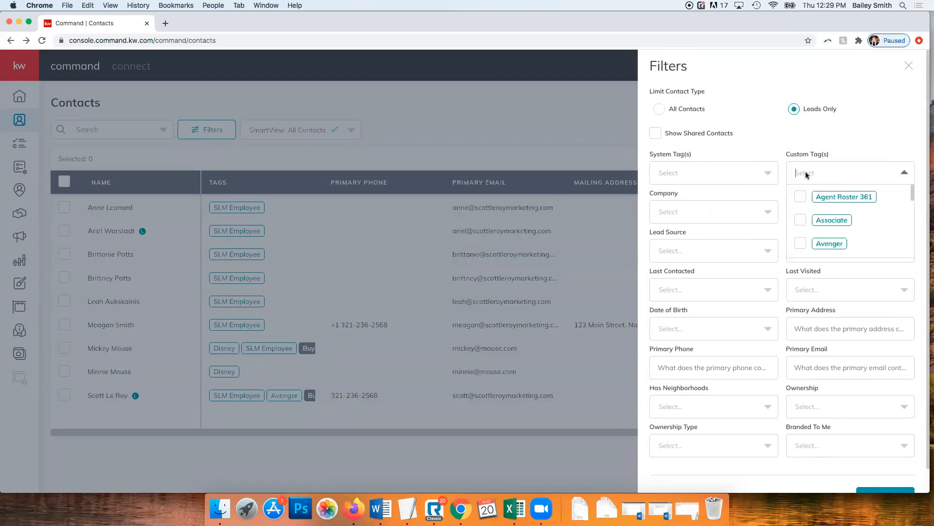
scroll(853, 218, down, 5)
click(801, 215)
click(881, 112)
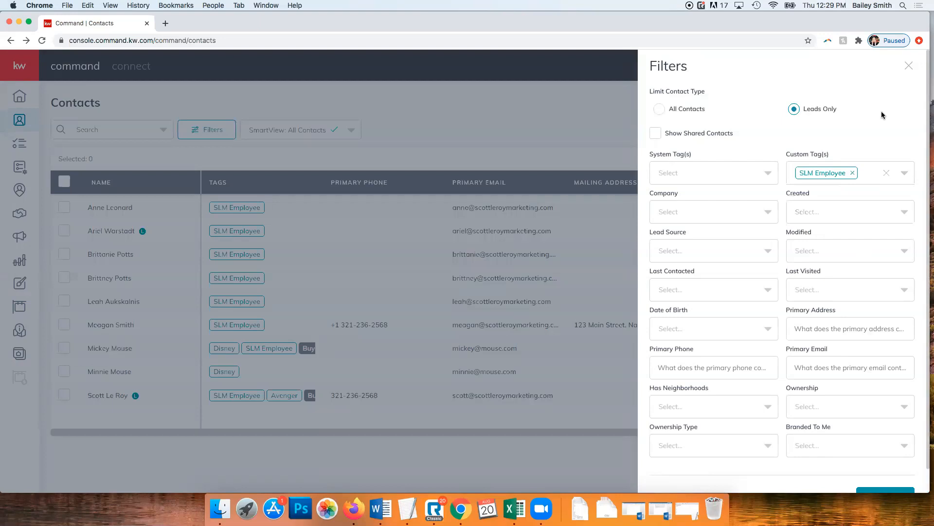
scroll(752, 251, down, 2)
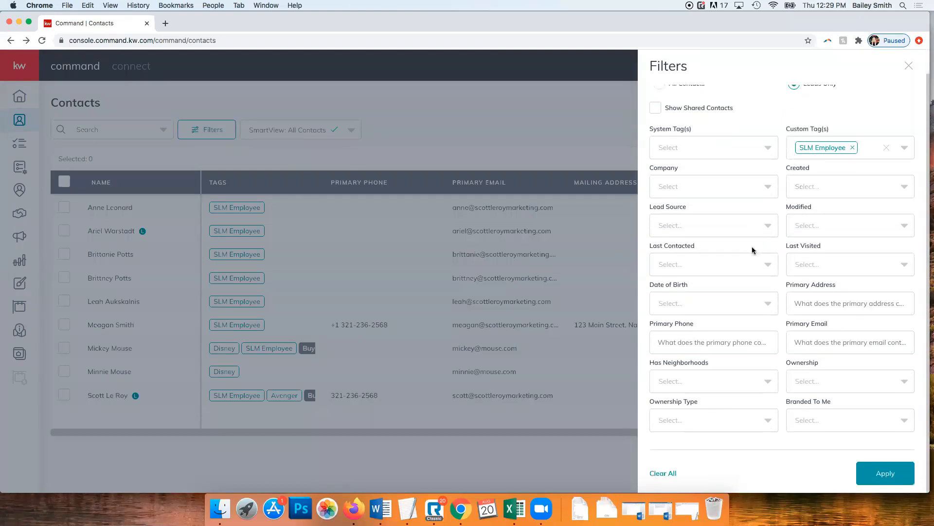
Apply the Leads Only, SLM Employee filter, leaving 2 leads listed
click(879, 476)
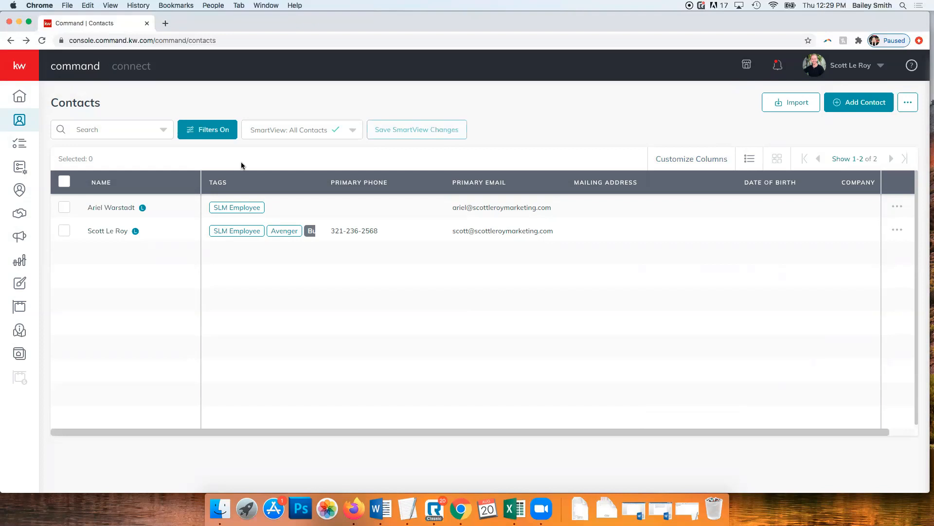
click(336, 135)
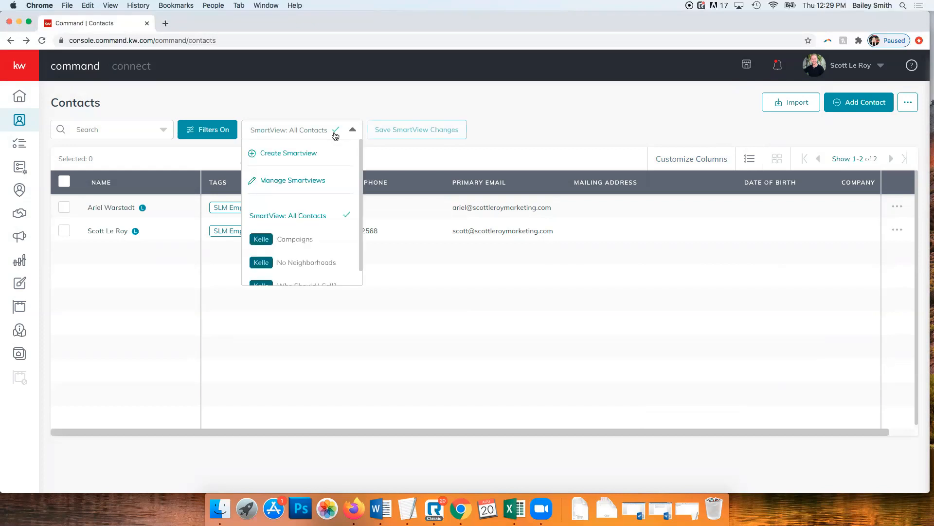
Create a new SmartView named 'SLM Employee Leads' and save it
click(302, 154)
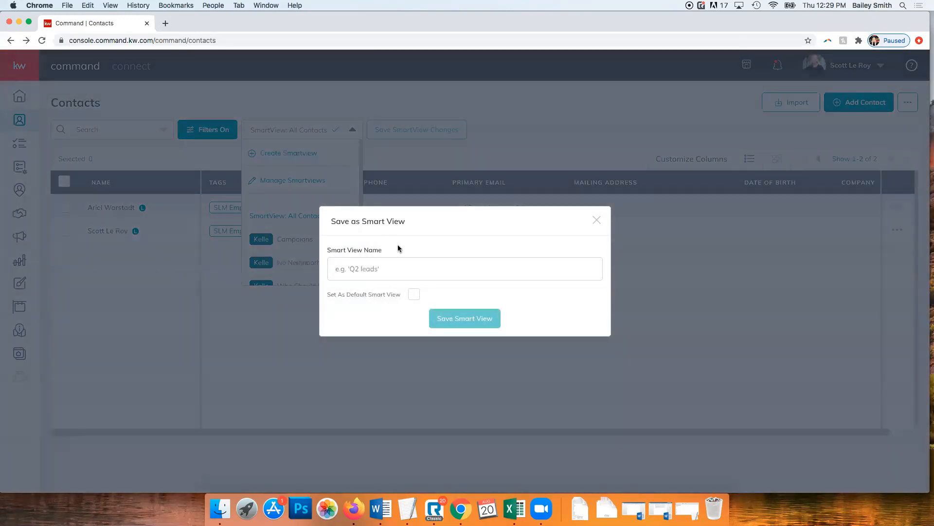
click(399, 268)
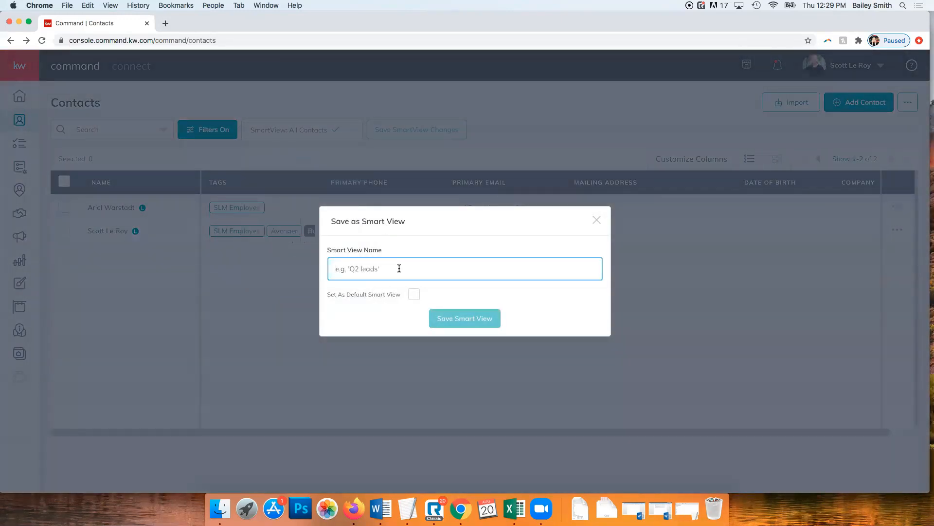
text(SLM Employee Leads)
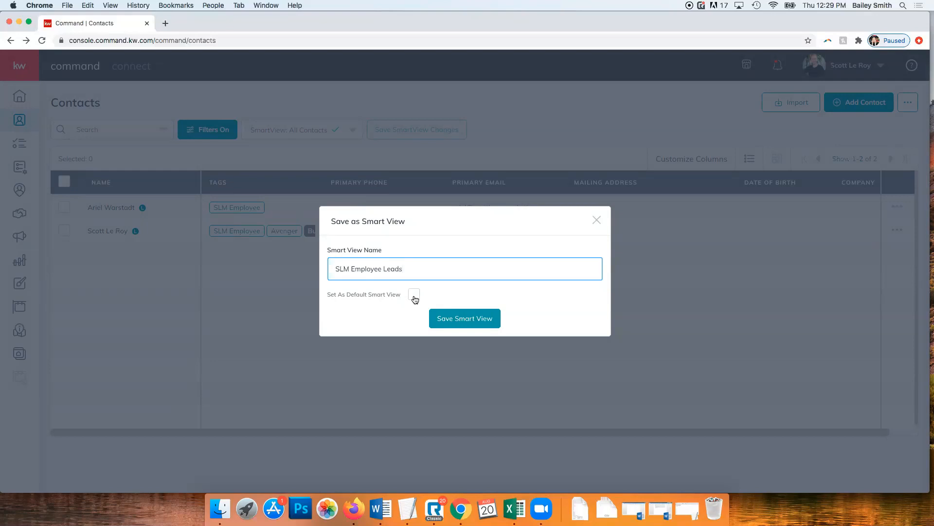
click(483, 322)
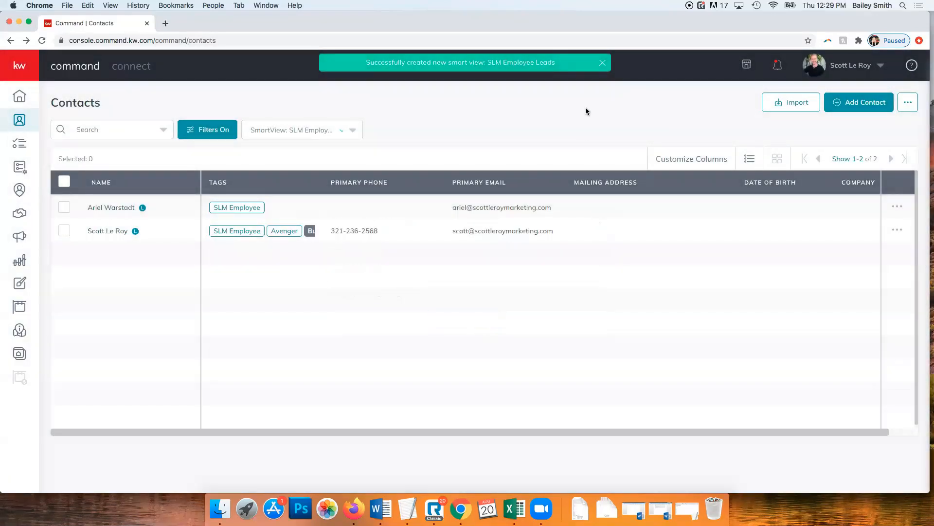
Clear all contact filters and apply, showing all 9 contacts
click(199, 132)
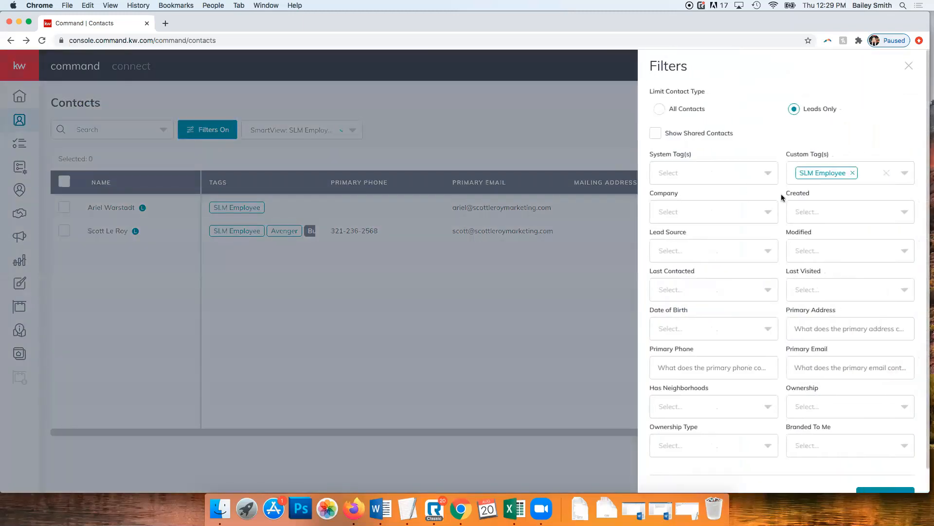
scroll(769, 243, down, 2)
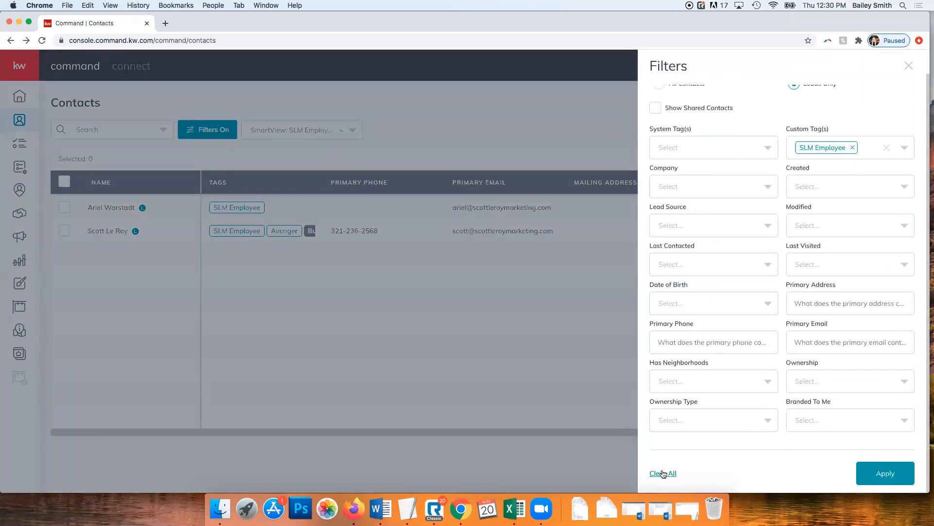
click(665, 474)
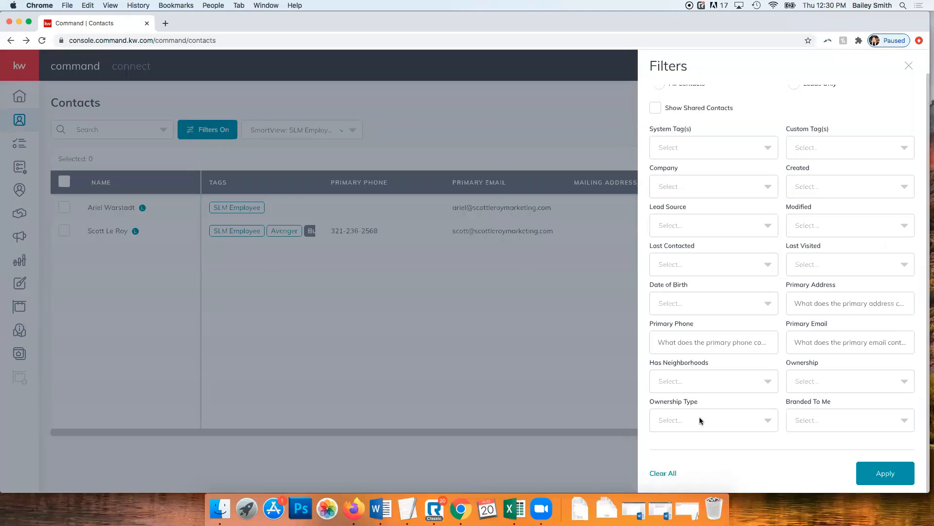
click(860, 466)
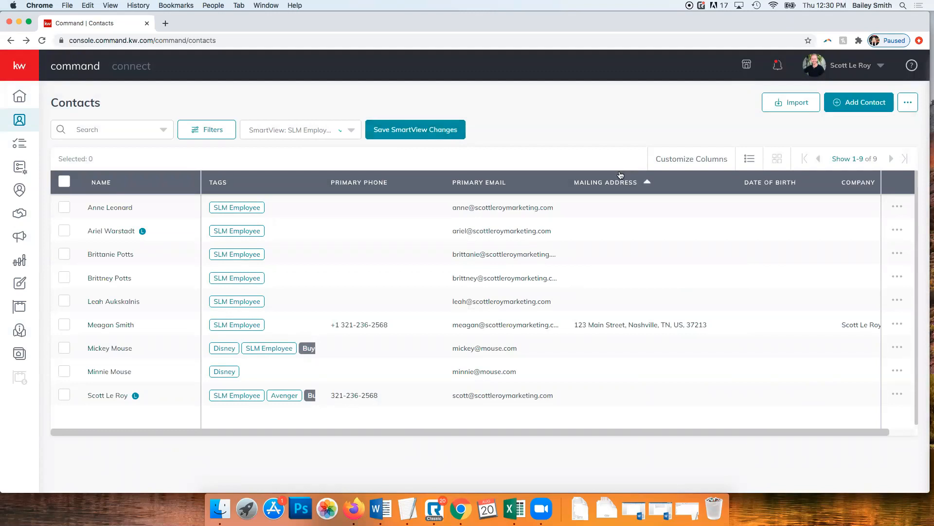
Switch to the SLM Employee Leads SmartView and clear and apply its filters too
click(269, 134)
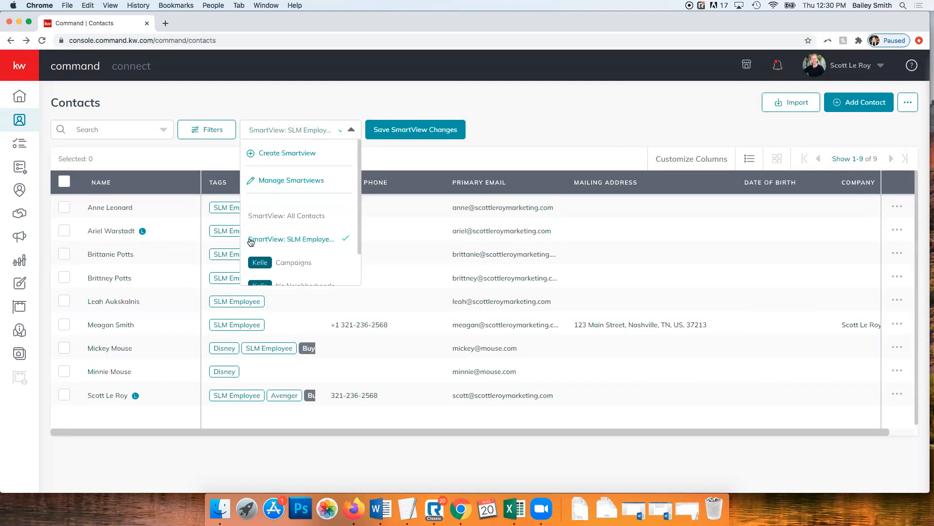
click(271, 240)
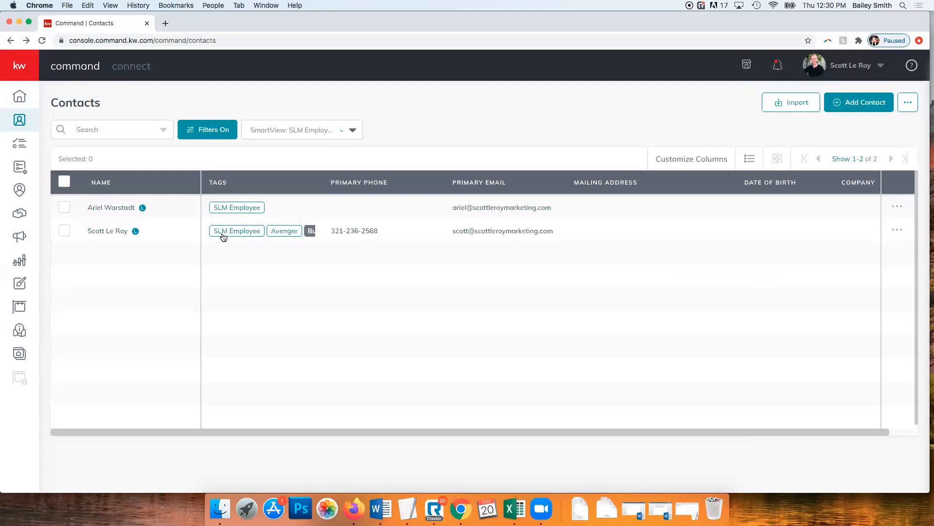
click(309, 129)
click(309, 128)
click(219, 133)
scroll(718, 388, down, 2)
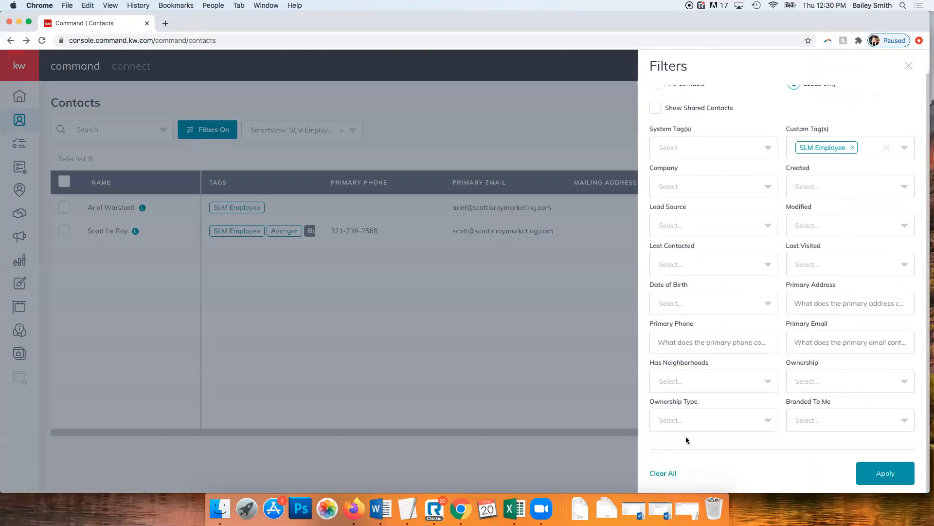
click(664, 474)
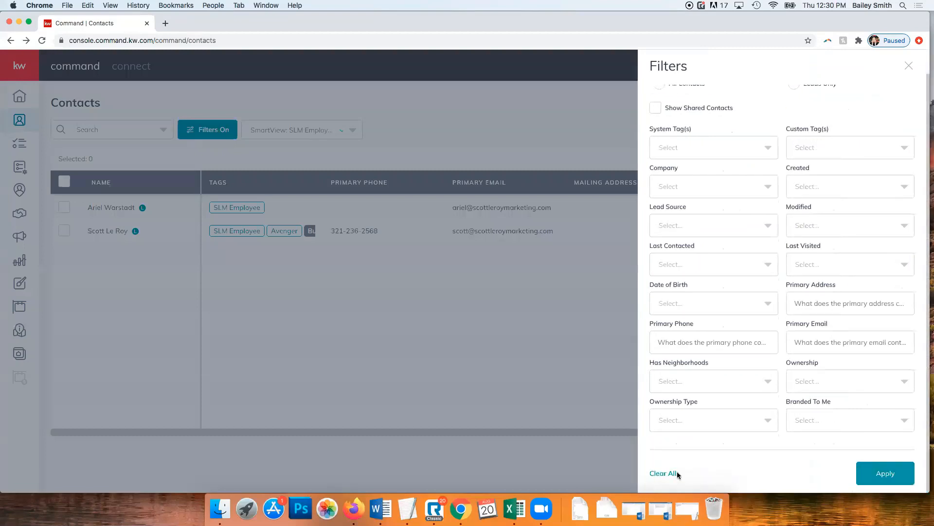
click(886, 482)
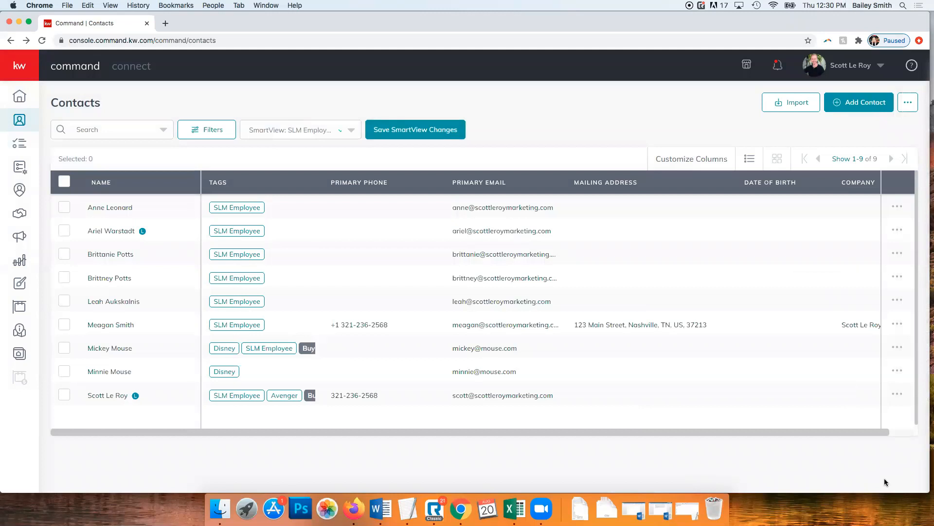
Dismiss the finished import notification, then choose Export All Contacts from the '...' menu
click(908, 106)
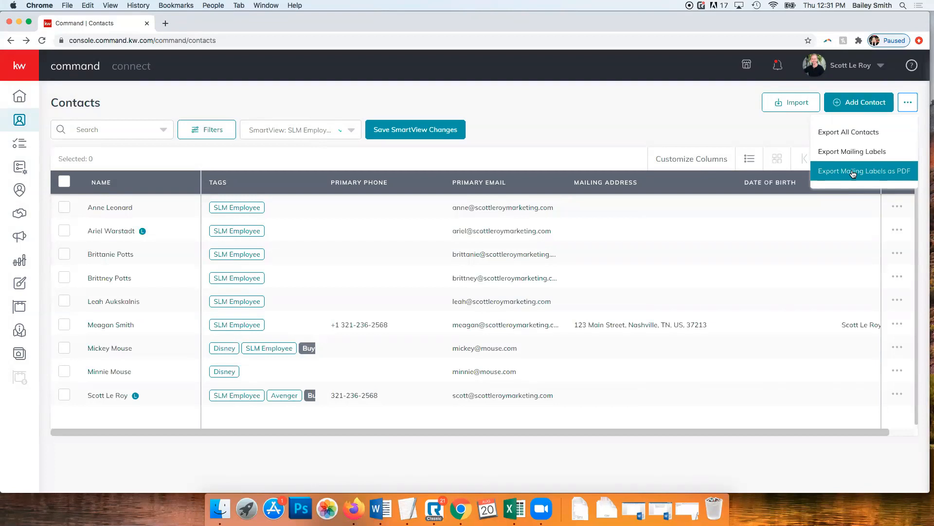
click(780, 133)
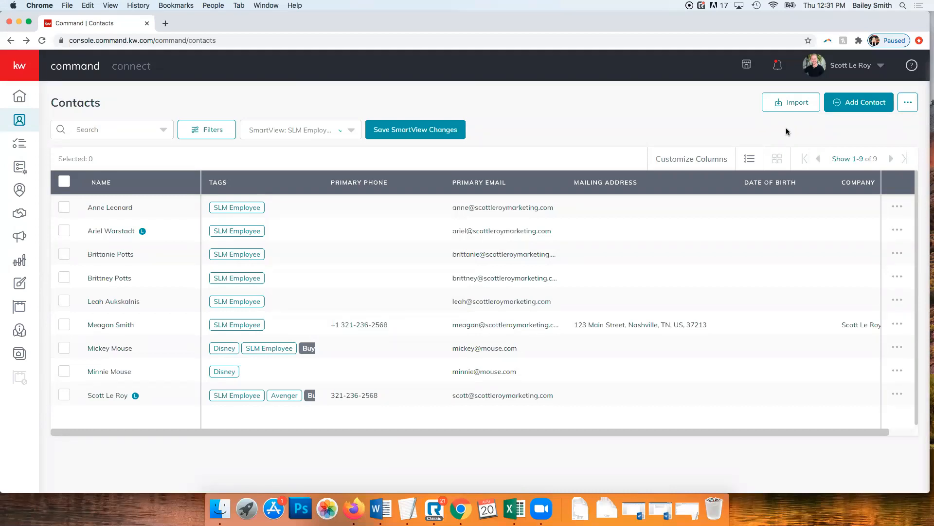
click(909, 103)
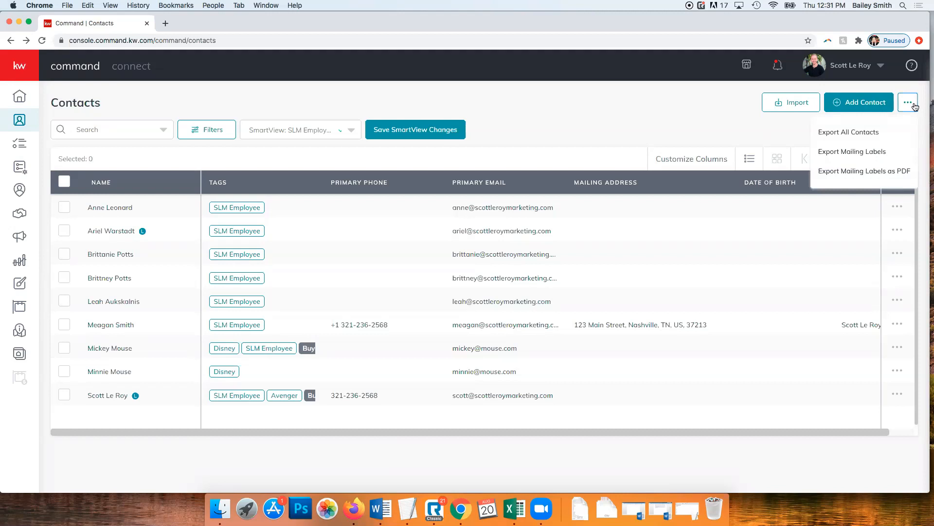
click(675, 117)
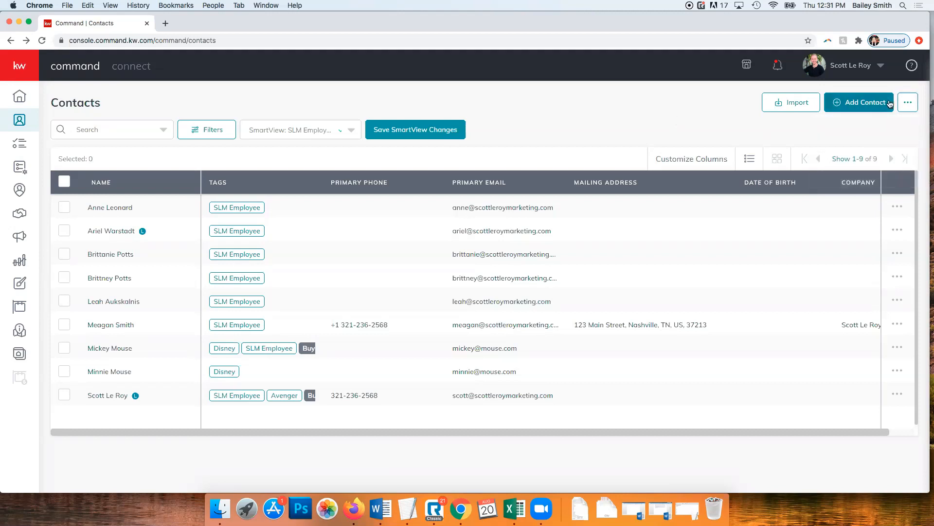
click(777, 64)
click(747, 184)
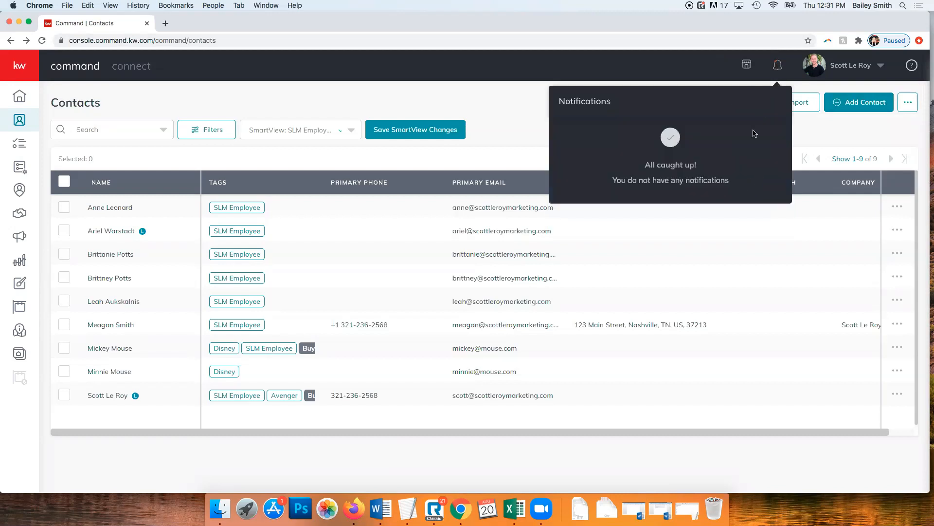
click(528, 108)
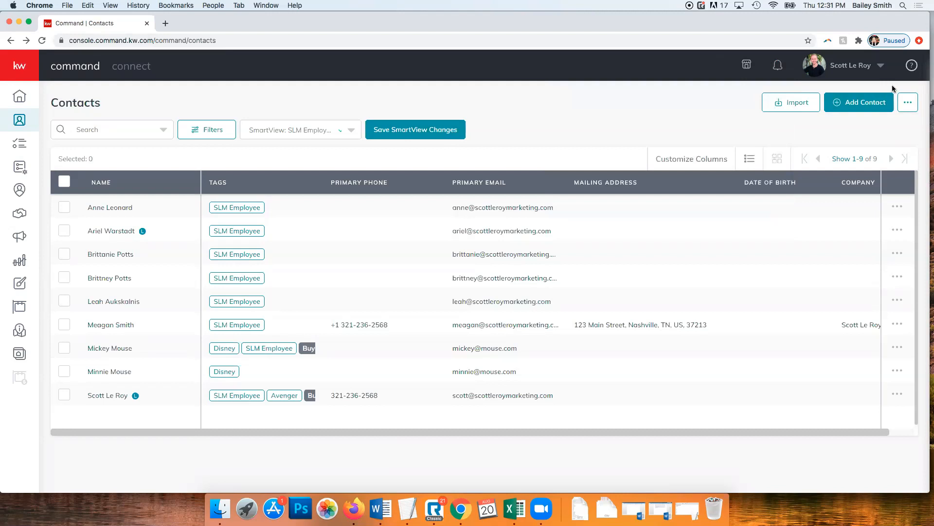
click(908, 101)
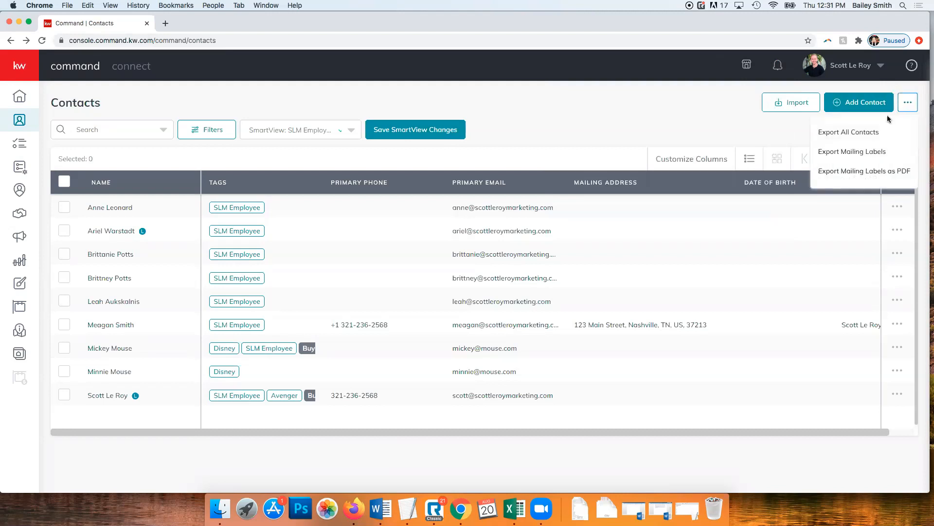
click(858, 133)
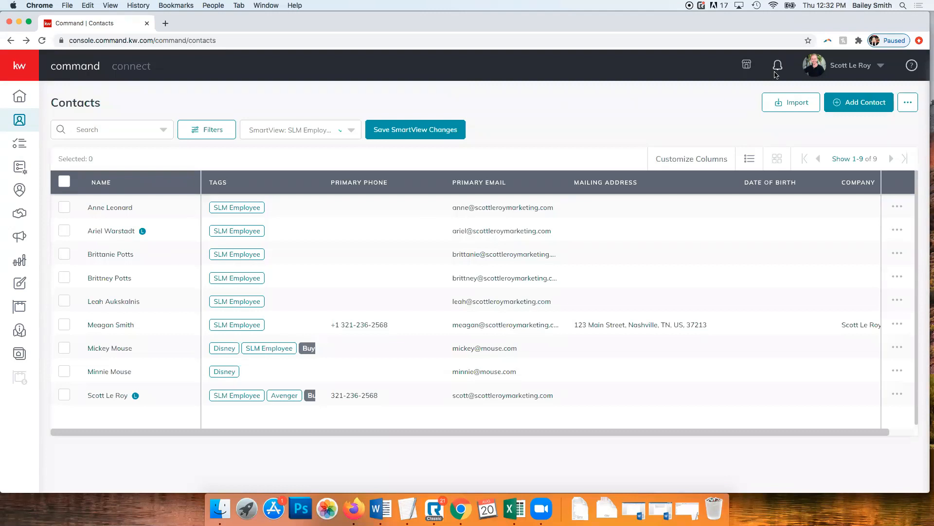
Reload the contacts page and save the finished full contacts export CSV to Downloads
click(695, 40)
key(Return)
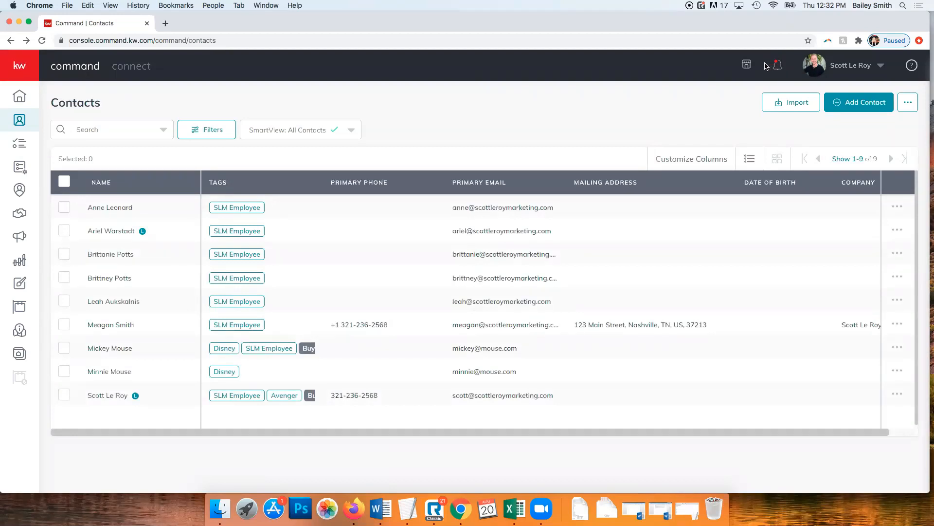
click(778, 66)
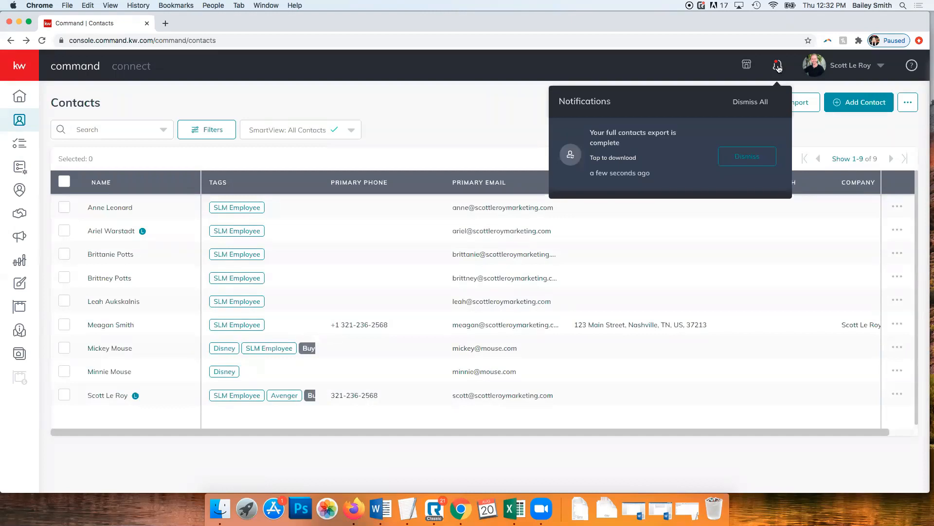
click(621, 159)
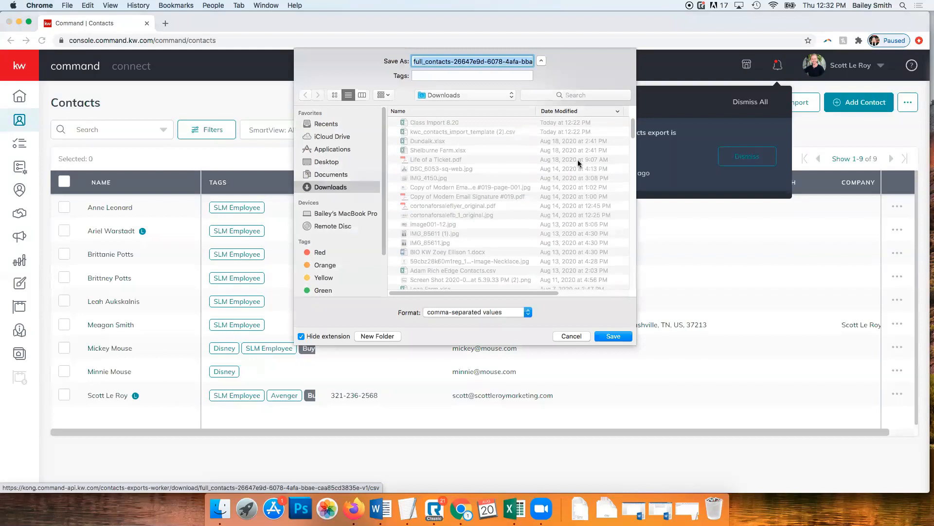
click(612, 337)
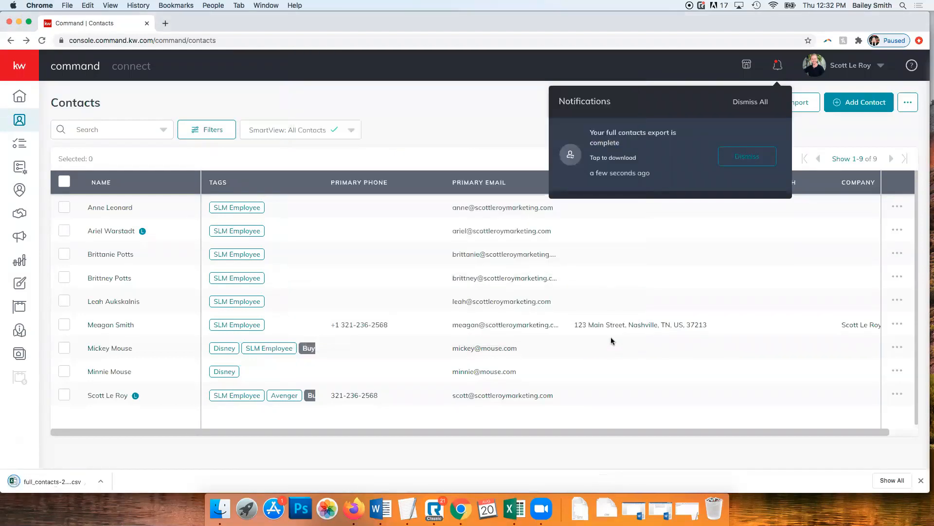
click(738, 162)
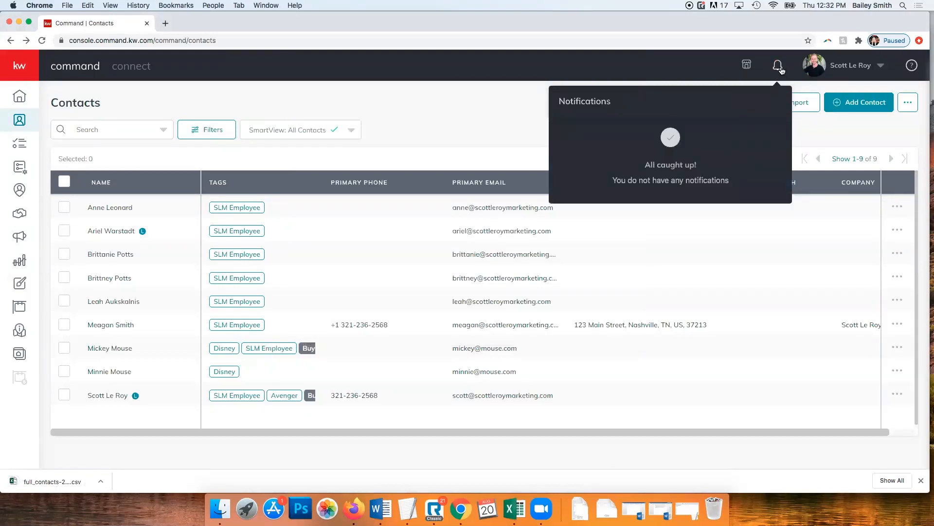
click(539, 117)
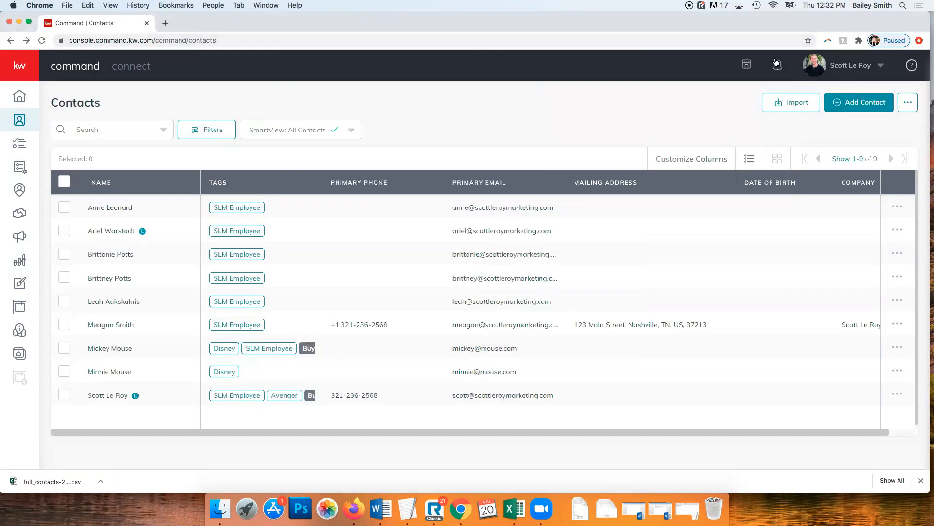
Start another export of all contacts, then dismiss all notifications
click(907, 105)
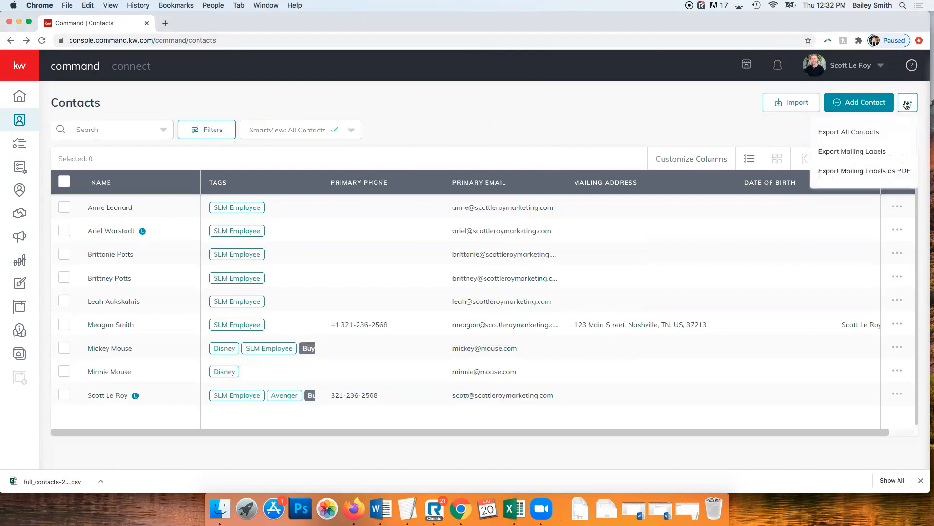
click(874, 132)
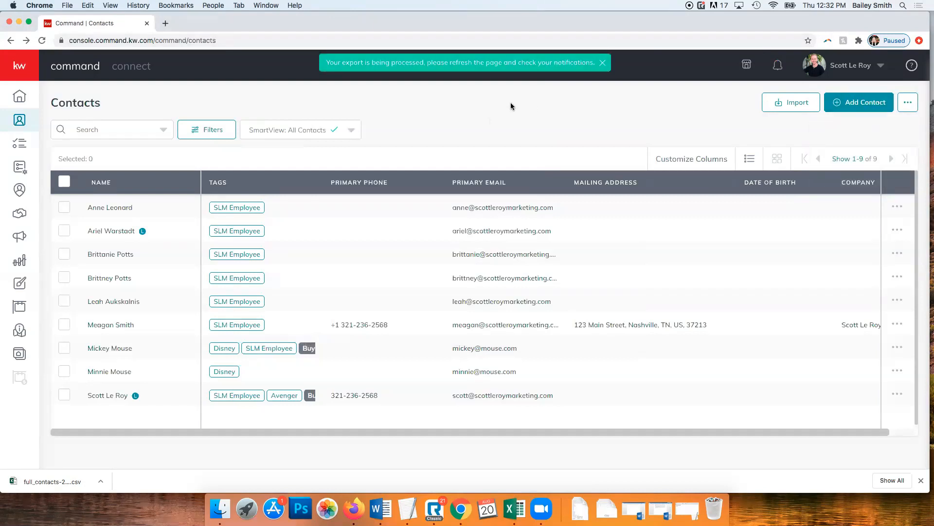
click(779, 70)
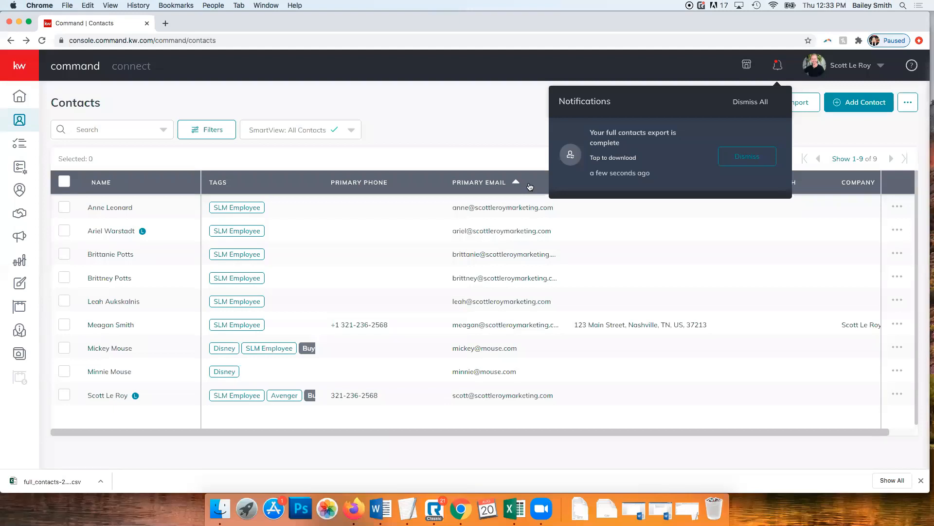
click(751, 101)
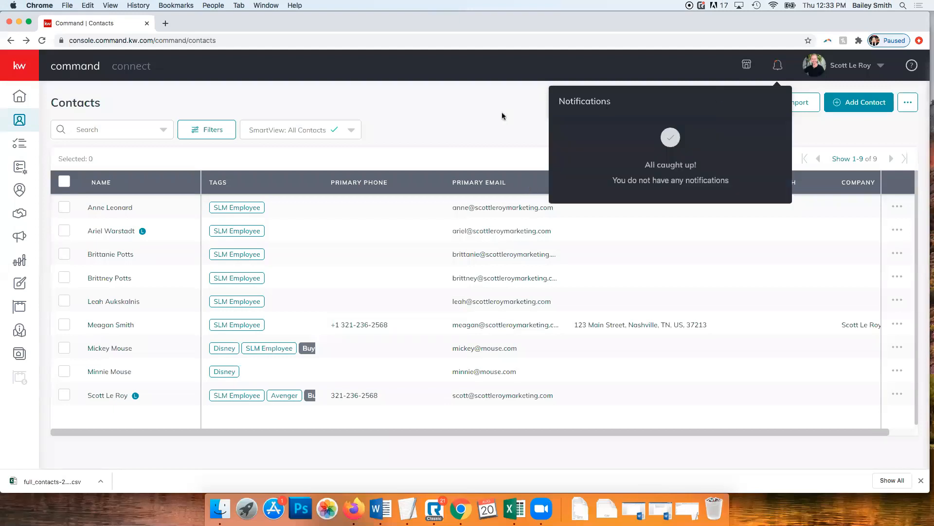
click(479, 121)
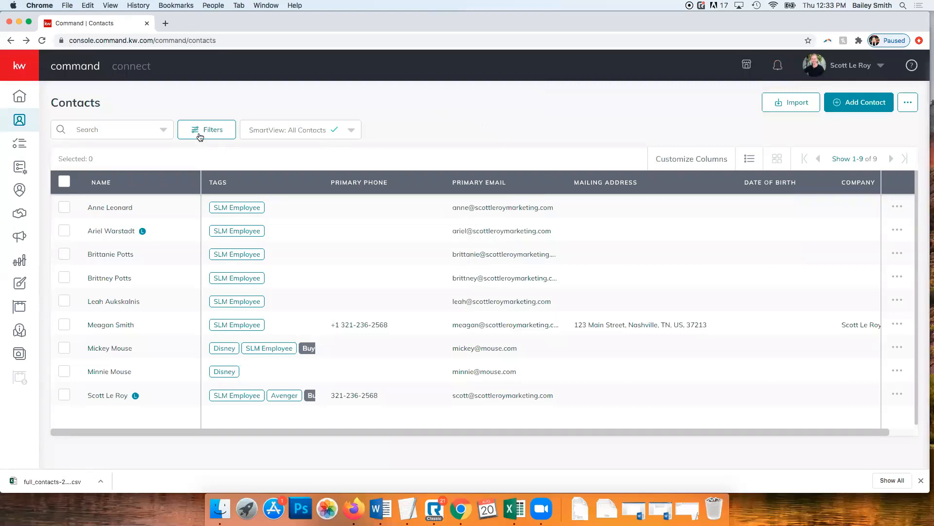
Add the Agent tag to the first contact with Add Bulk Tags
click(62, 209)
click(159, 164)
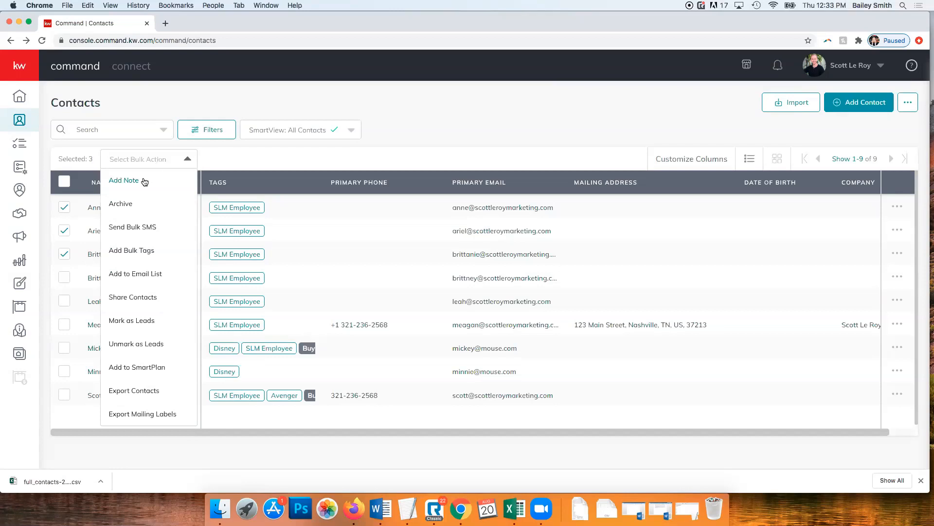
click(133, 253)
click(392, 220)
scroll(382, 258, down, 1)
scroll(382, 258, up, 1)
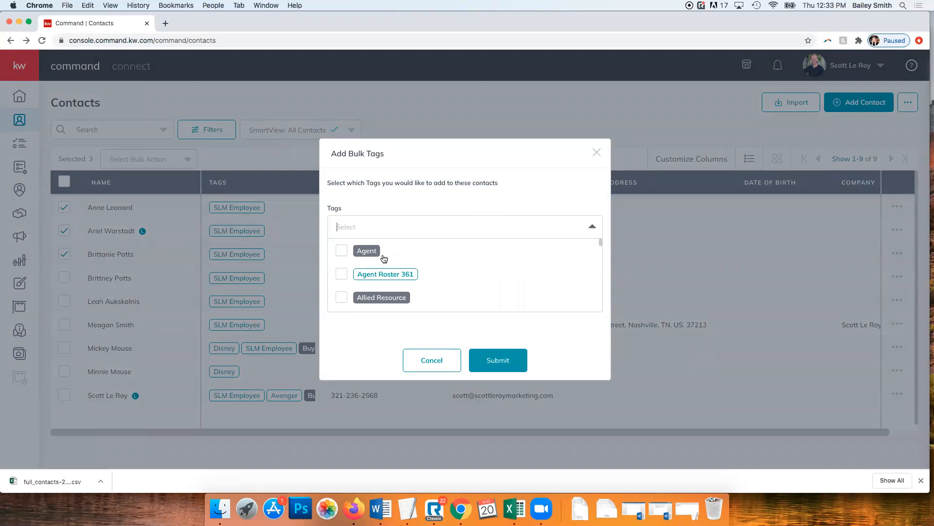
click(341, 250)
click(506, 351)
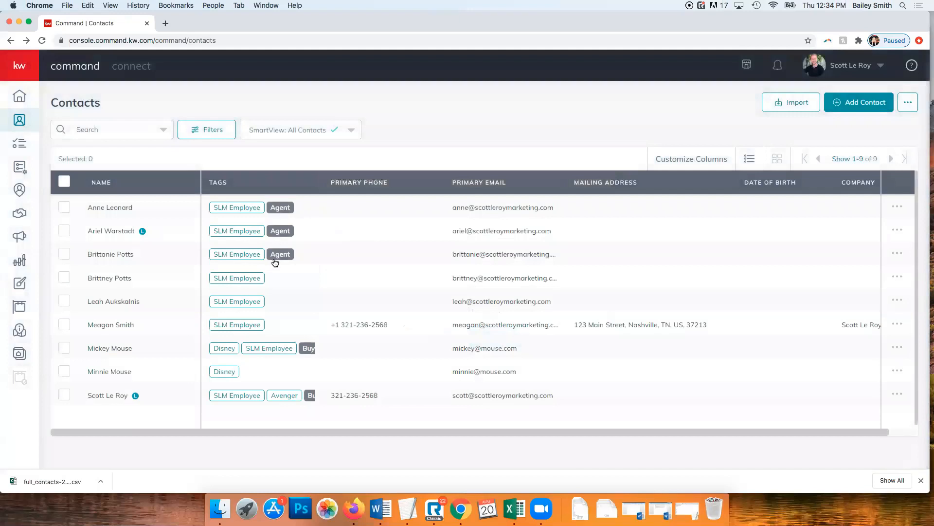
Select the first three contacts in the list for a bulk action
click(64, 208)
click(65, 231)
click(64, 255)
click(137, 160)
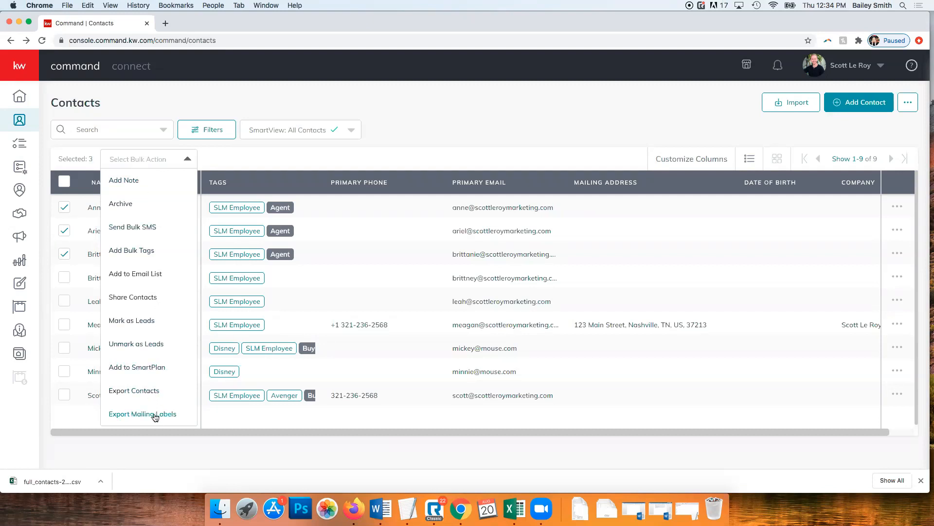
Archive the three selected Agent-tagged contacts and confirm the archive
click(272, 152)
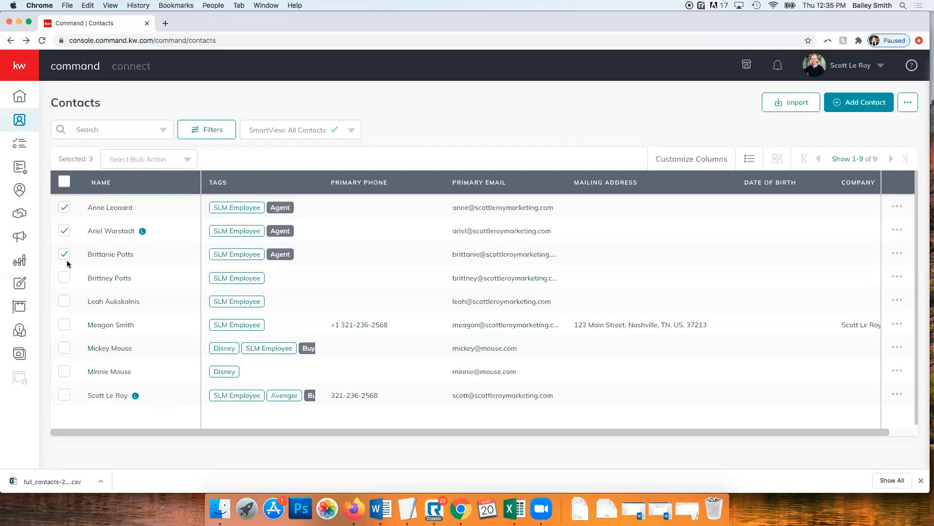
click(125, 162)
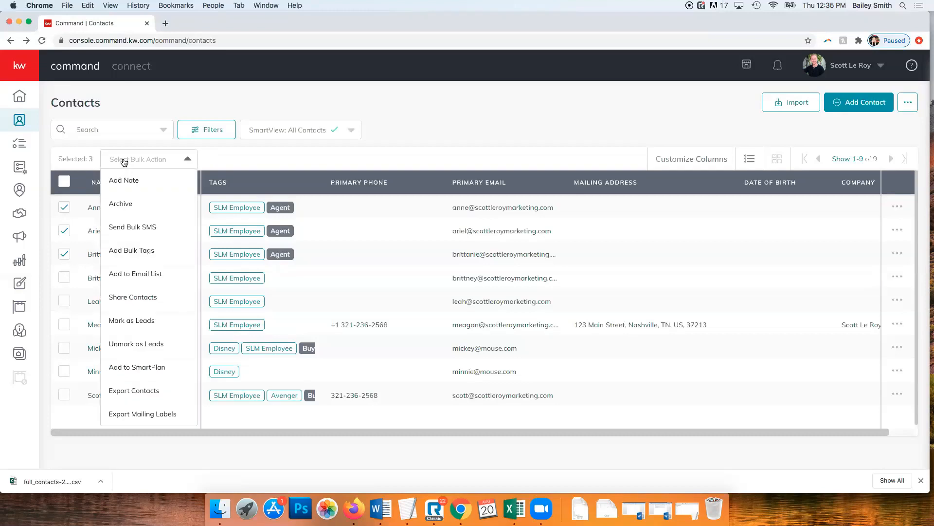
click(124, 206)
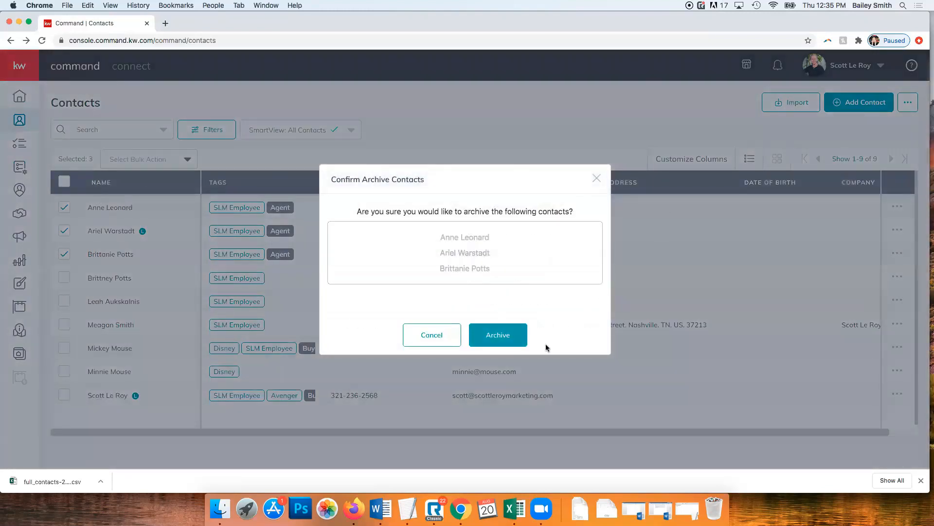
click(499, 336)
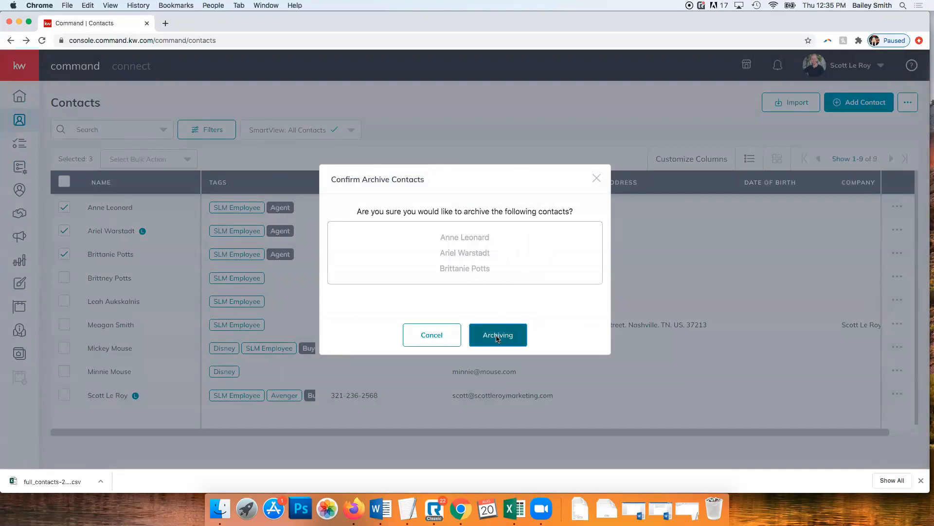
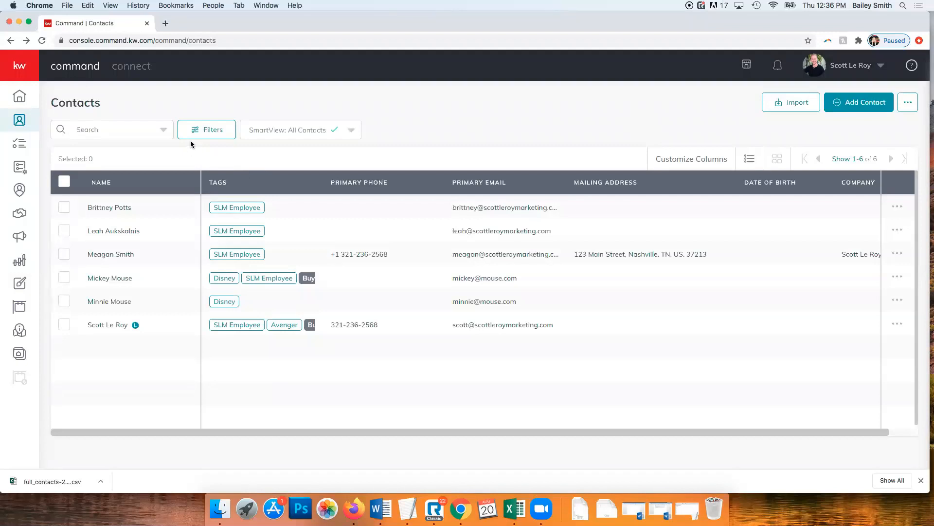
Open the third contact's record and archive it, confirming the Archive prompt
click(103, 257)
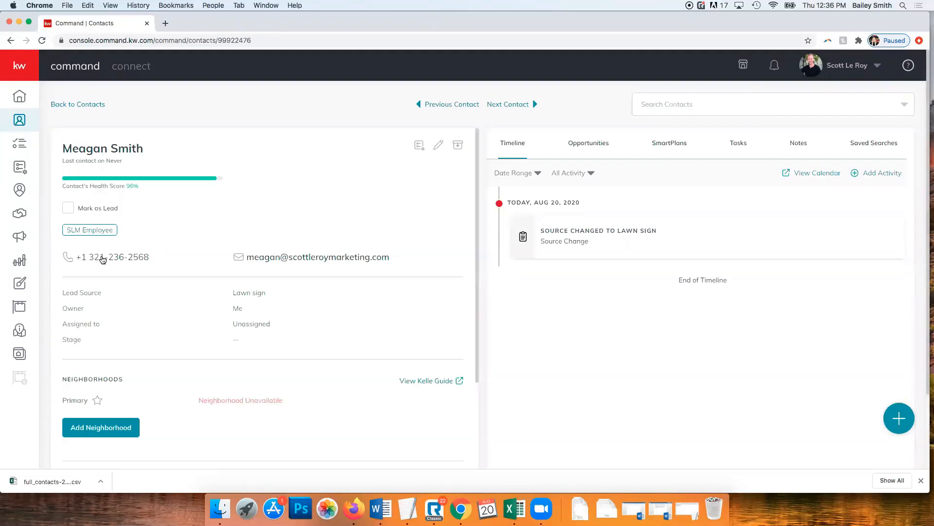
scroll(431, 302, down, 5)
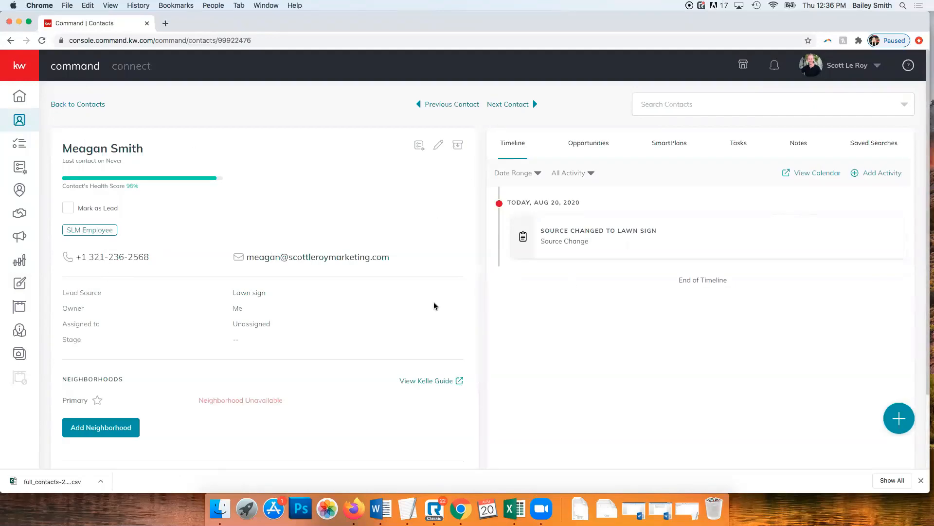
scroll(424, 301, up, 5)
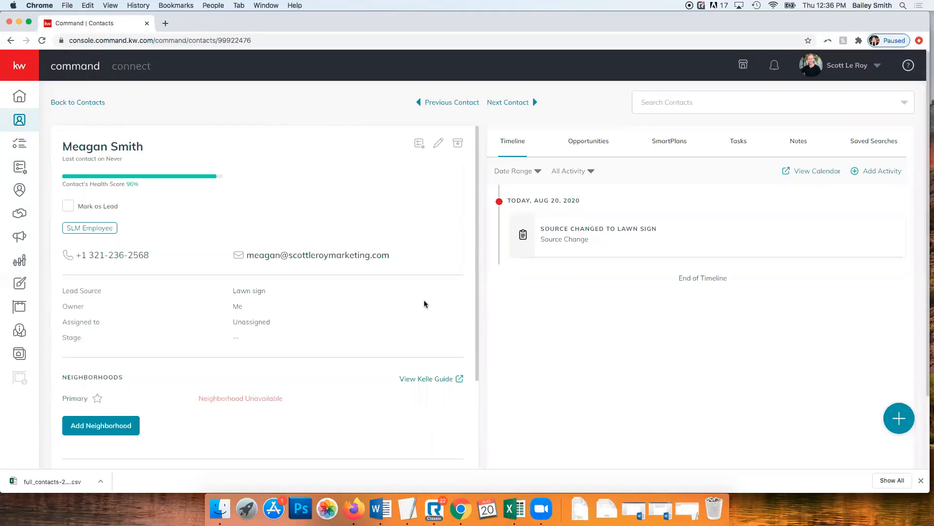
click(455, 146)
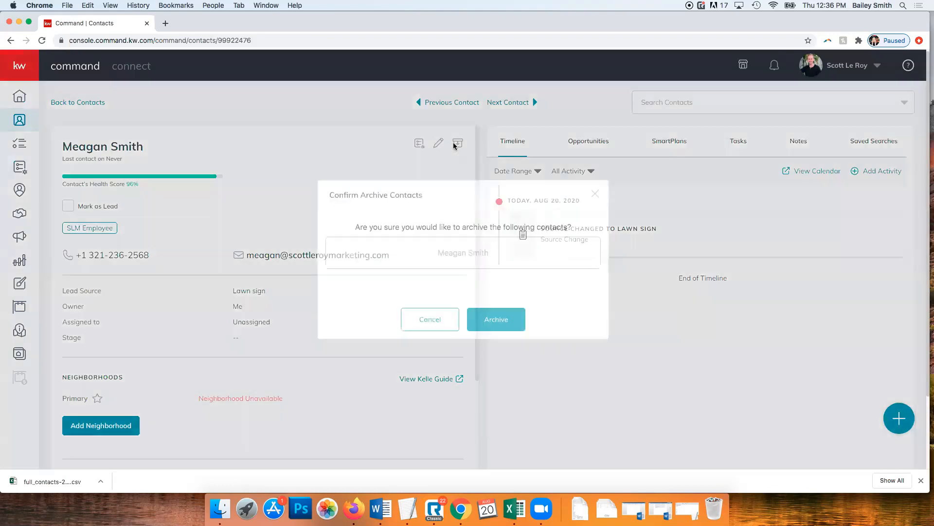
click(507, 316)
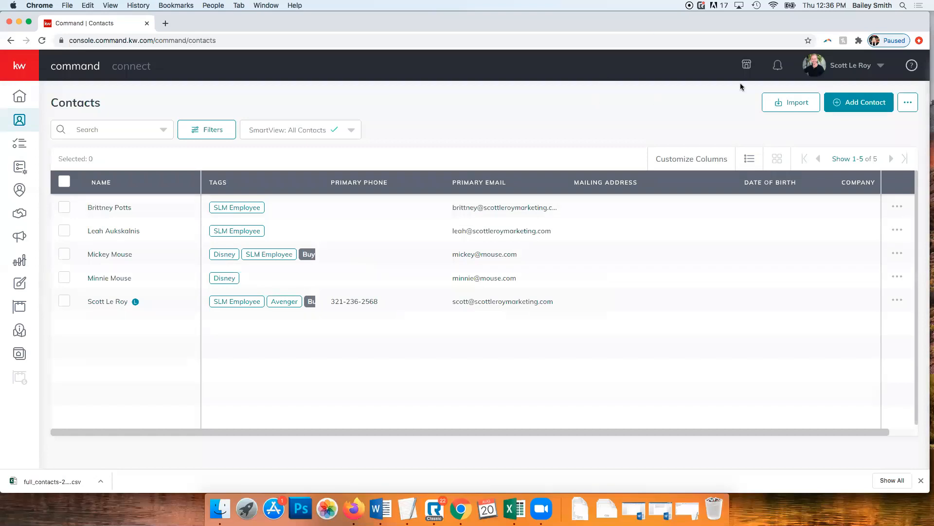
Go to Settings > Command Settings > Contacts > Contact Archive to list the four archived contacts
click(840, 71)
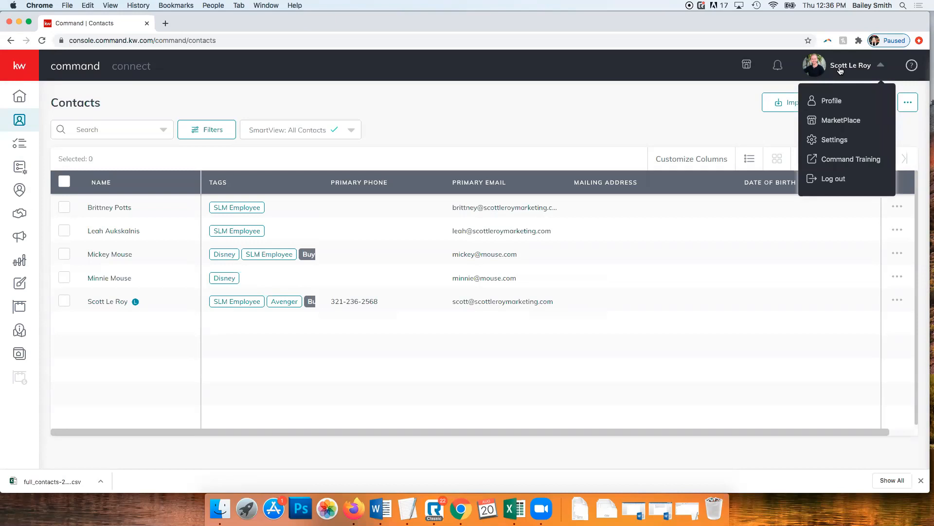
click(839, 141)
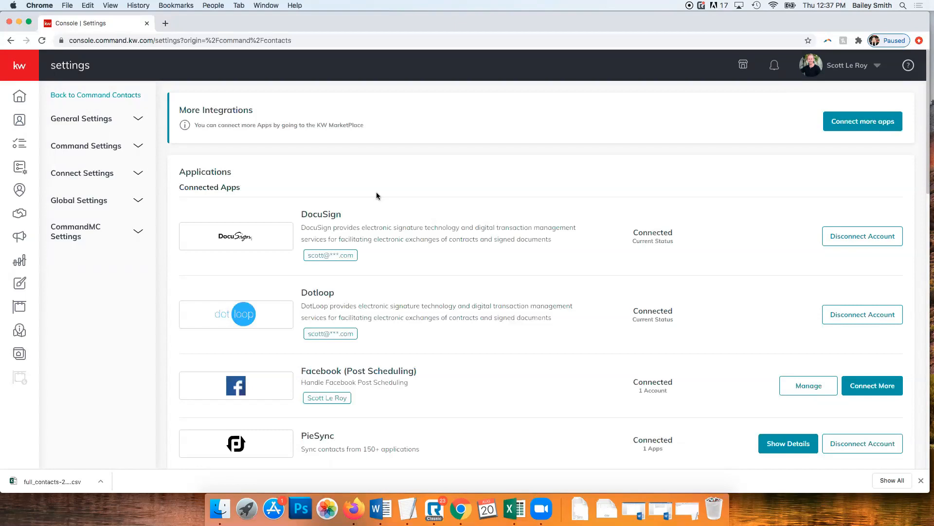
click(68, 147)
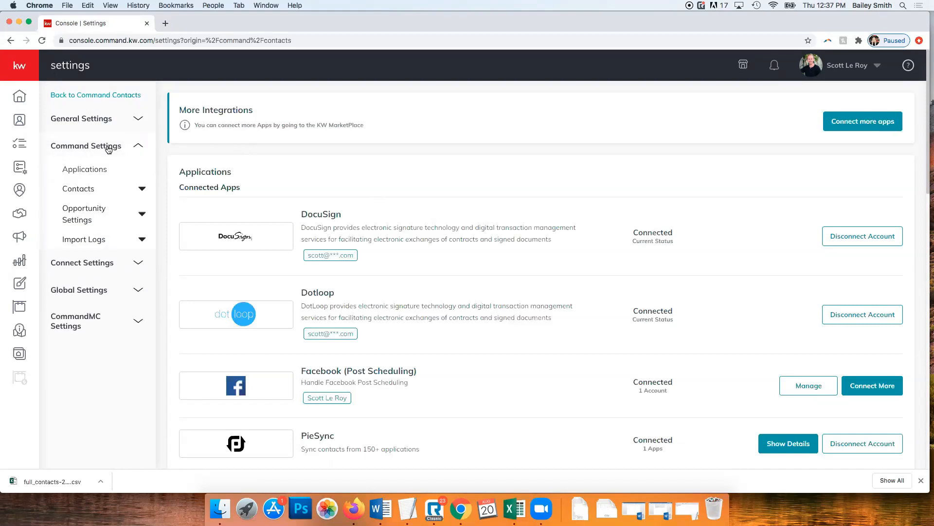
click(125, 193)
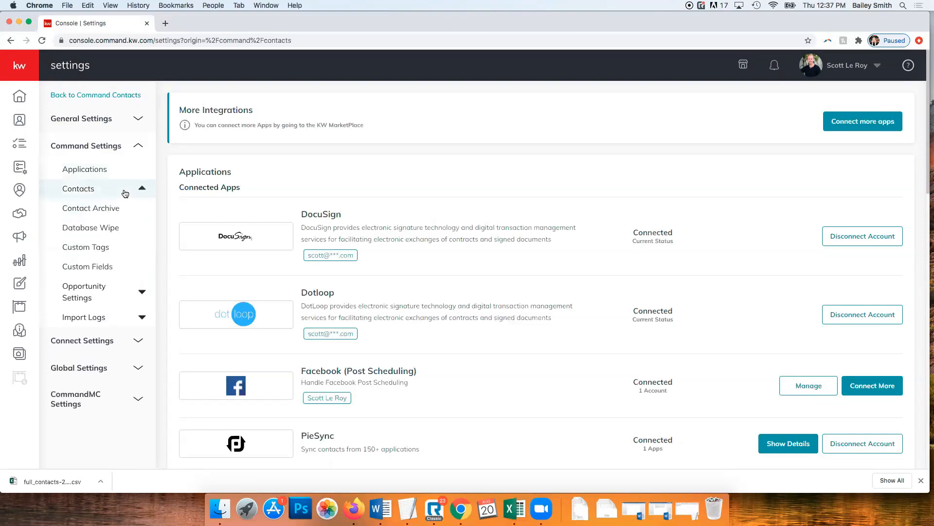
click(101, 208)
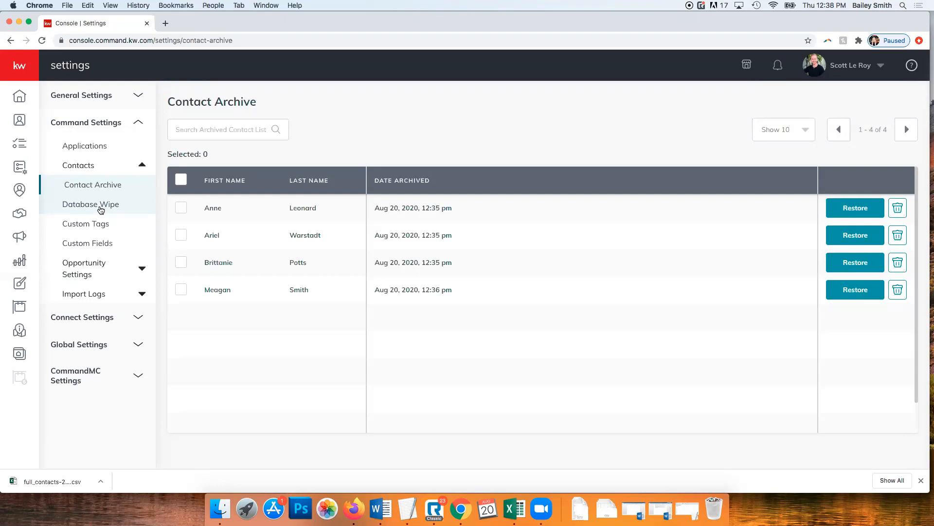
Restore the first archived contact and reload the Contact Archive page
click(228, 134)
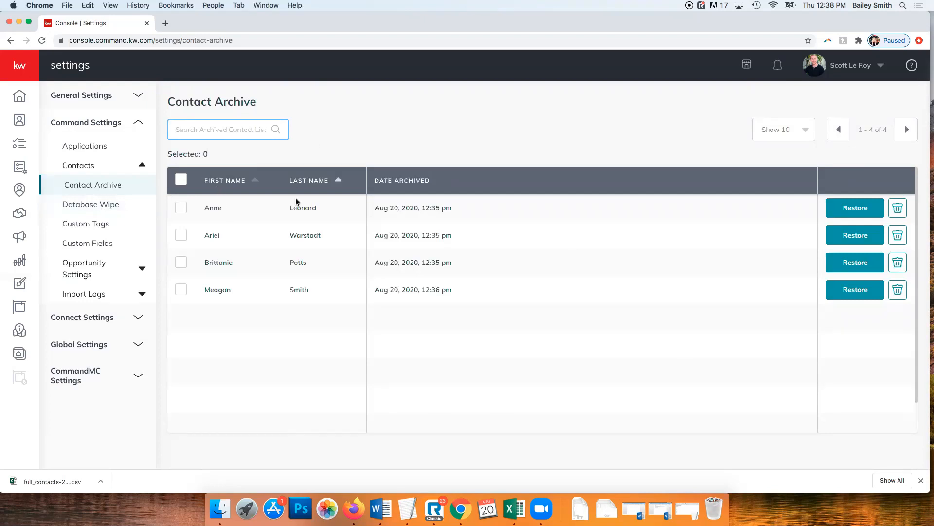
click(419, 158)
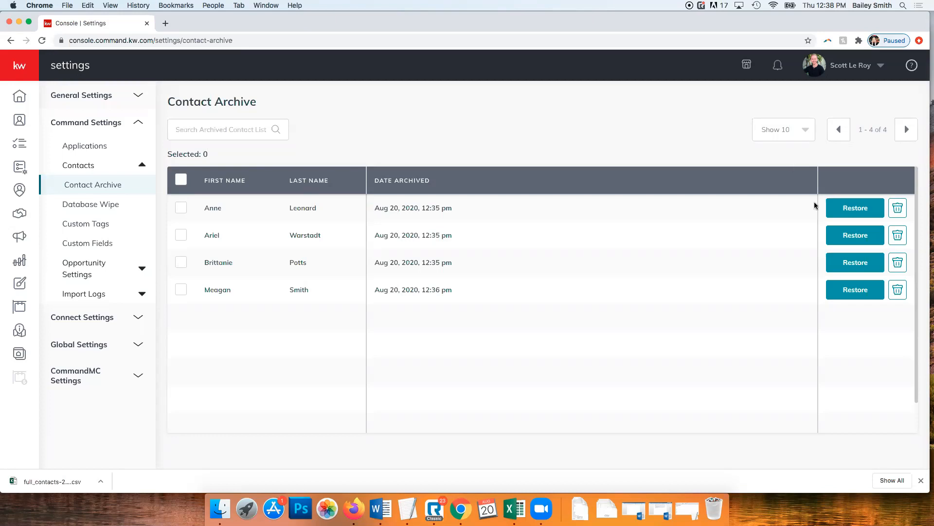
click(862, 209)
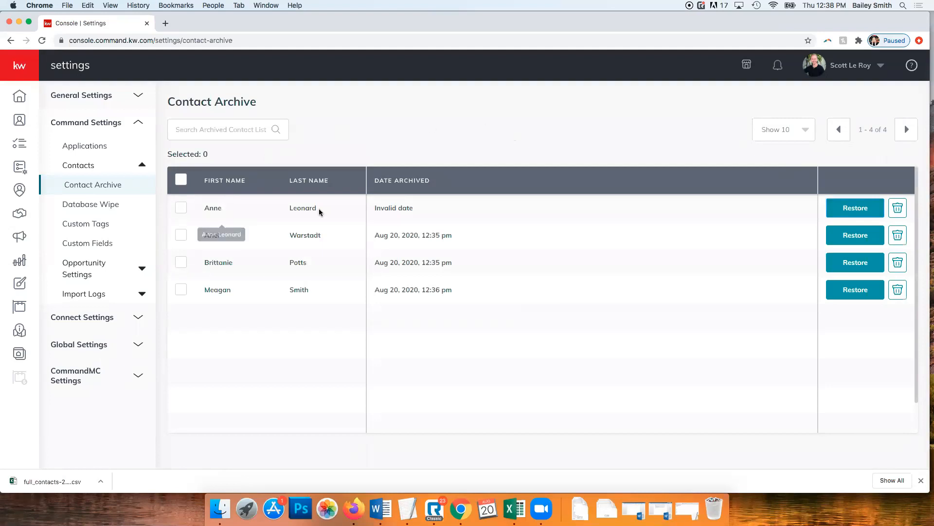
click(289, 42)
key(Return)
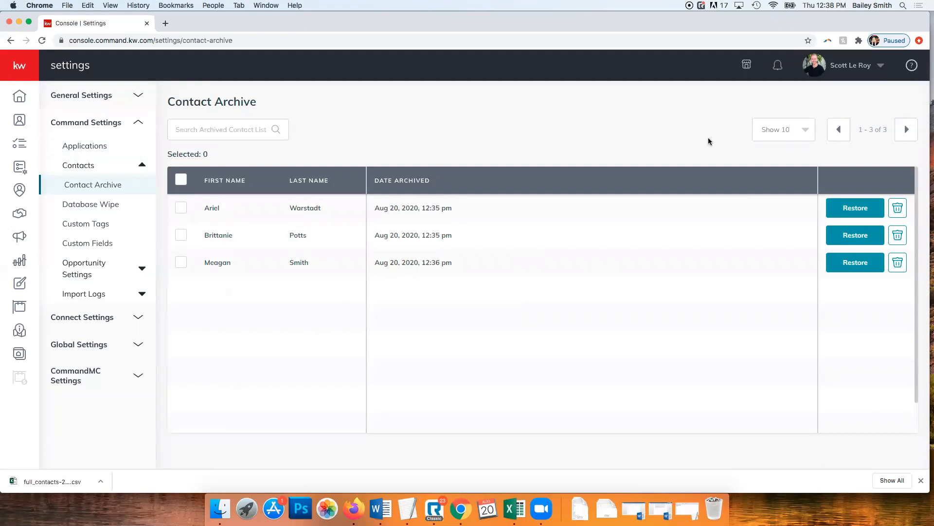
Permanently delete the first archived contact, then all remaining ones, and go to Database Wipe
click(903, 210)
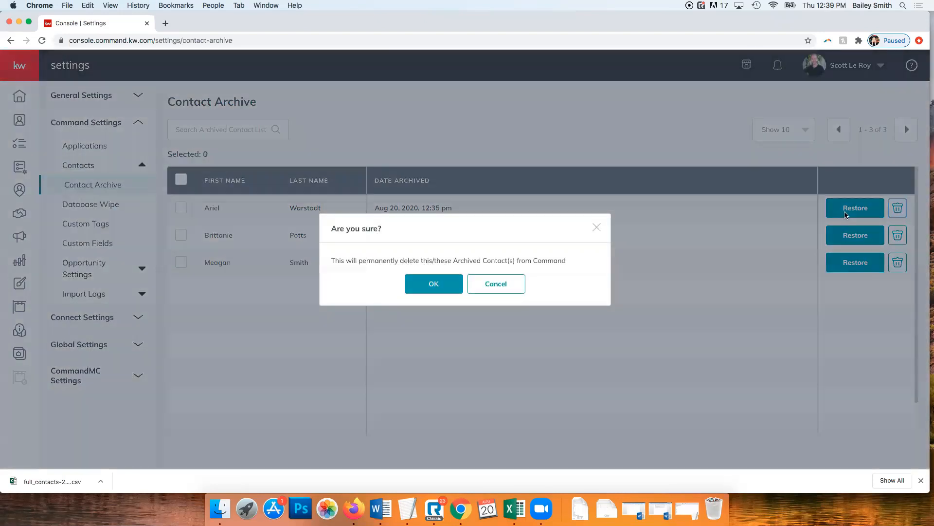
click(442, 285)
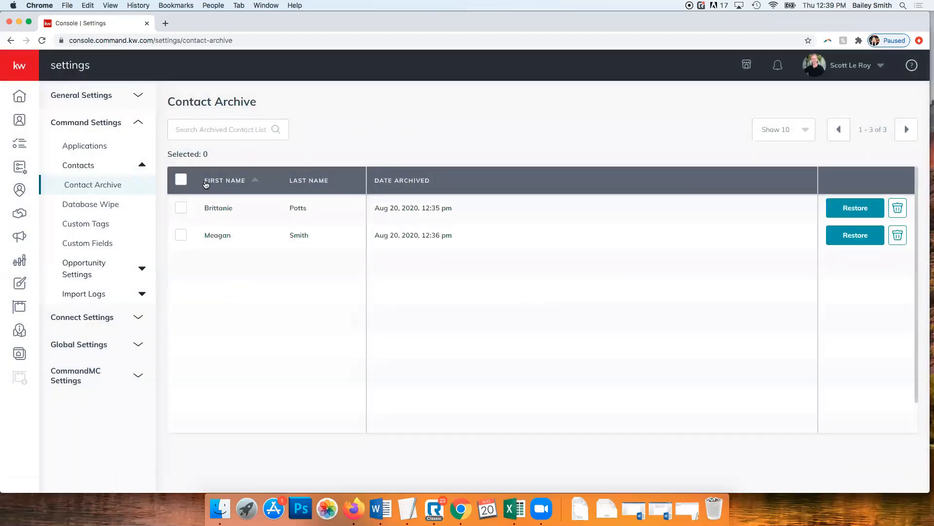
click(183, 180)
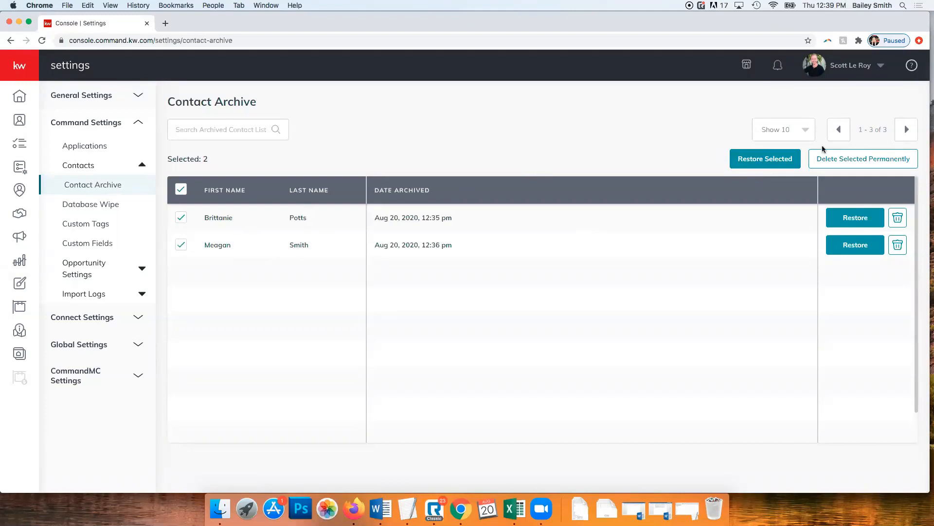
click(869, 161)
click(429, 296)
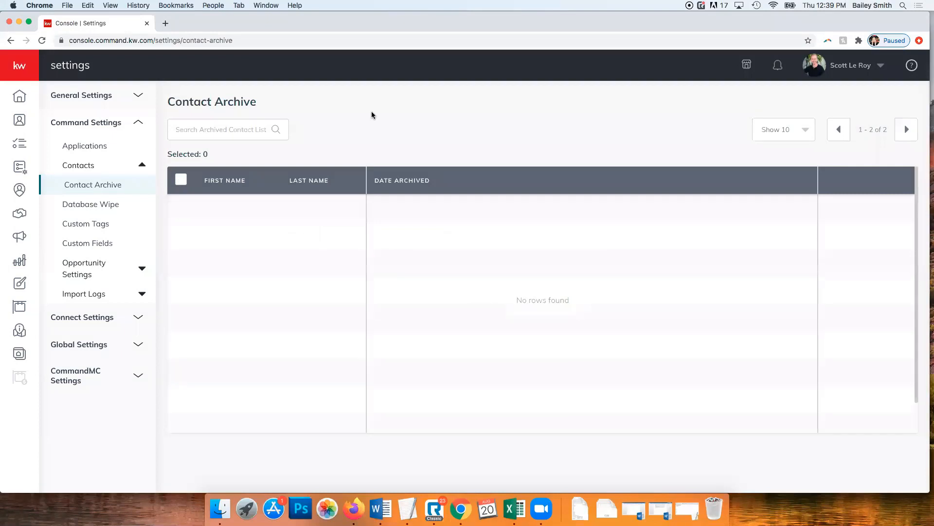
click(110, 206)
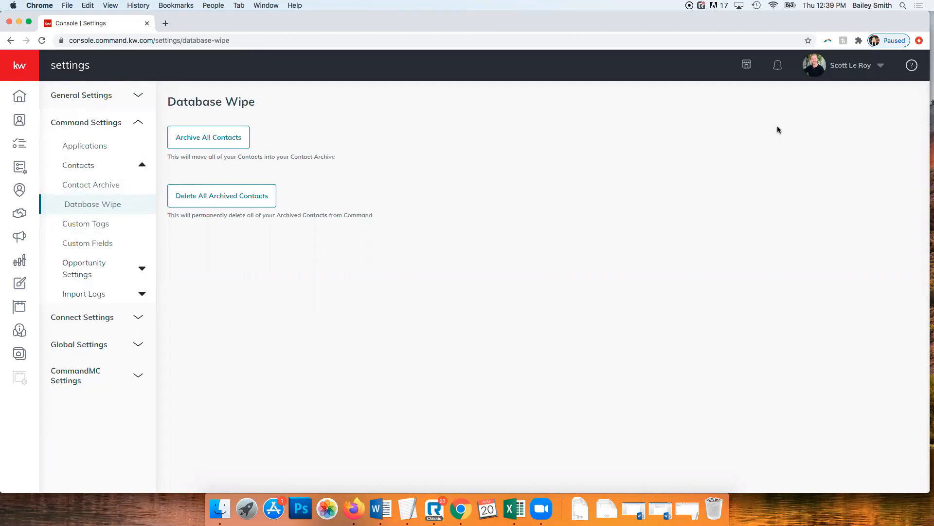
Show the Custom Tags settings page listing tags like Agent, Buyer, Seller and Sold
click(103, 230)
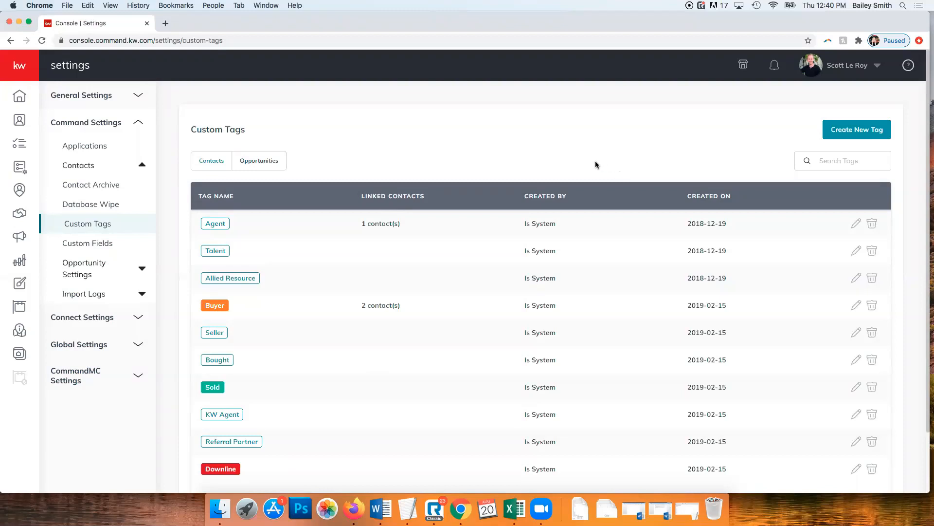
Sort the tags by creator, then create a purple contact tag named 'PTA Group'
click(535, 206)
click(861, 136)
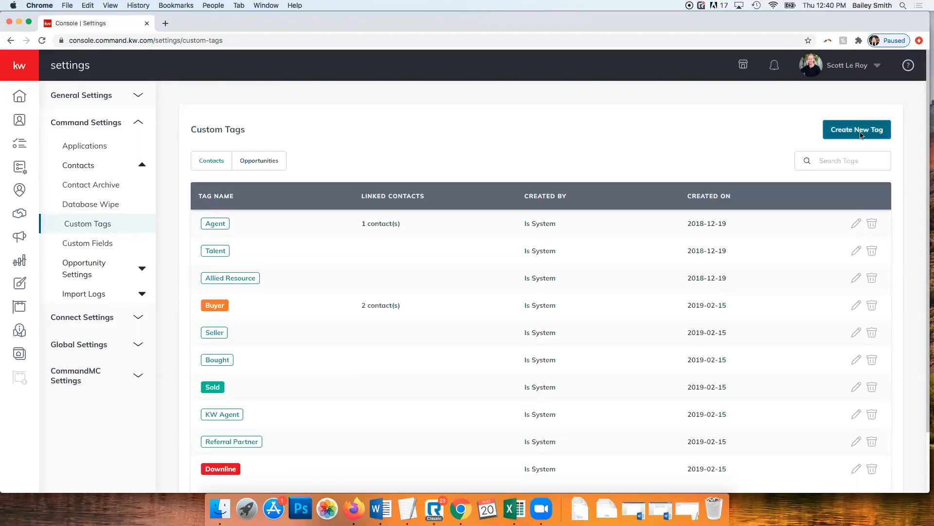
click(412, 240)
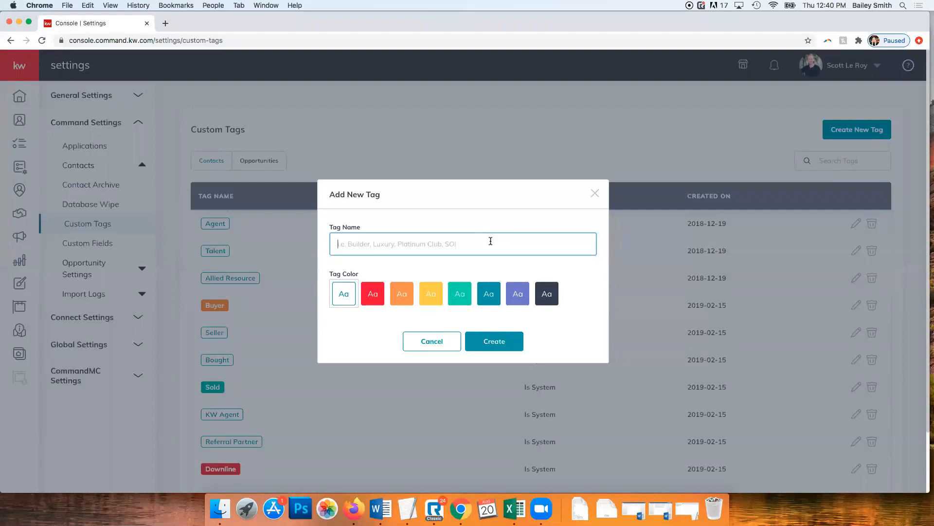
text(PTA Group)
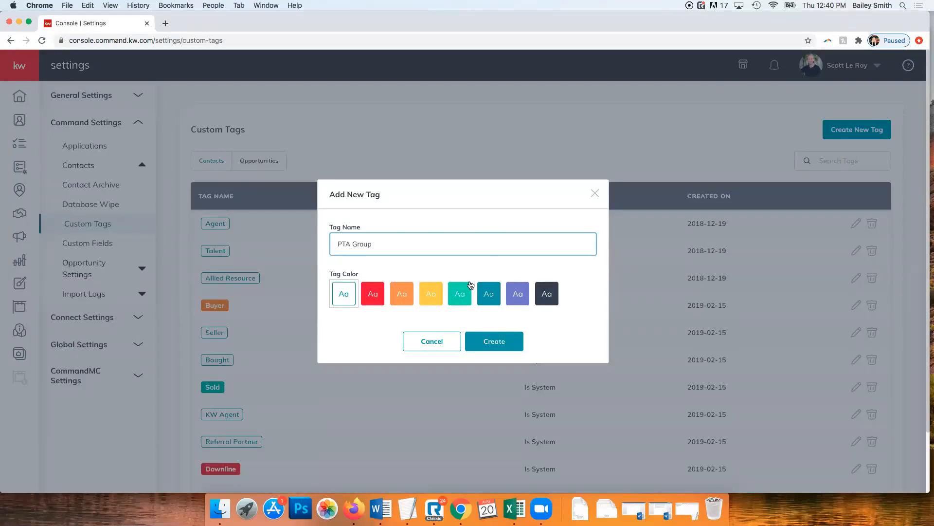
click(517, 294)
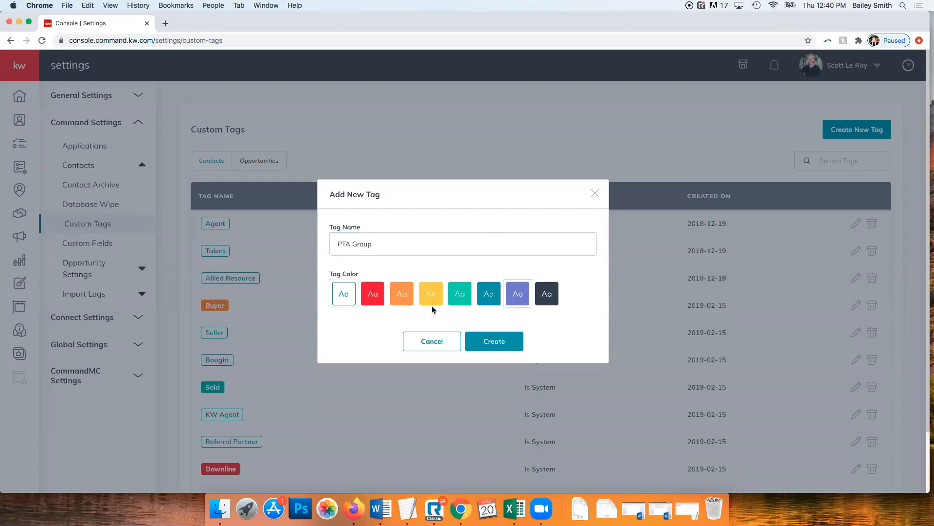
click(510, 347)
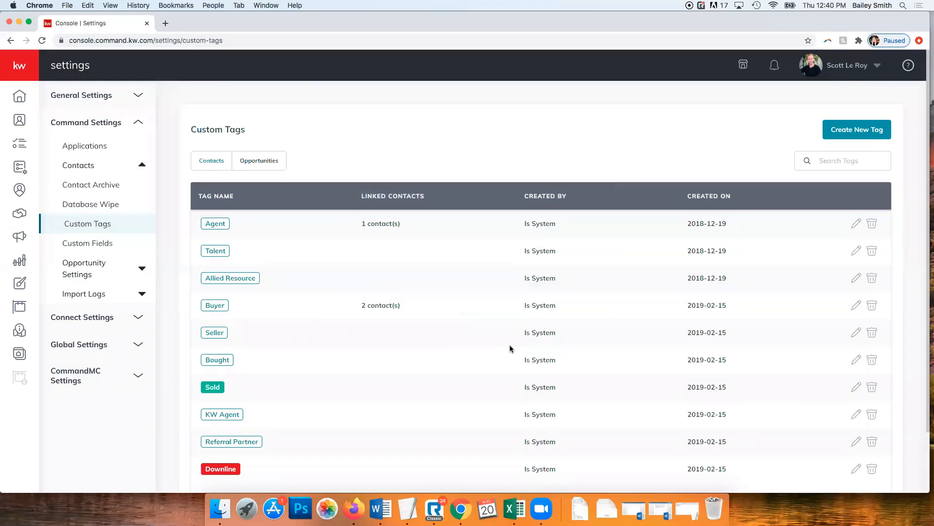
Open the Custom Fields settings page listing the existing contact fields
click(72, 248)
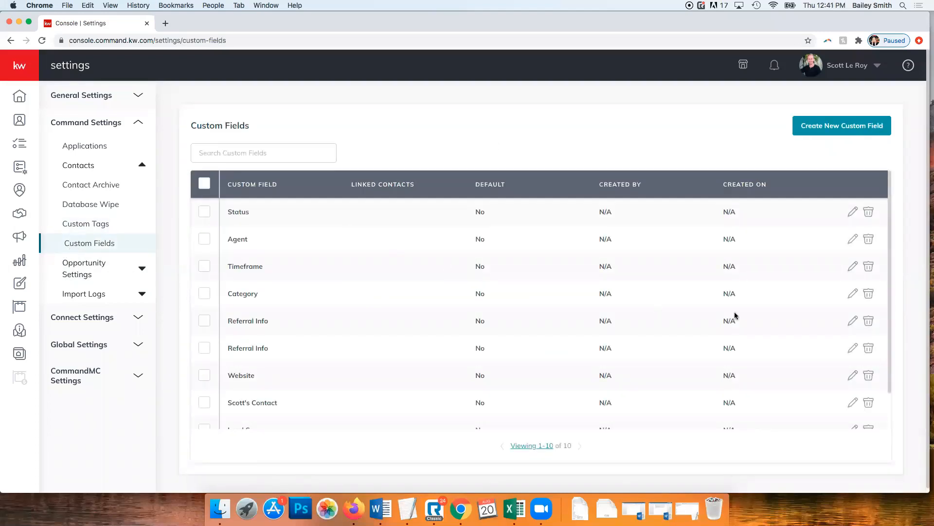
scroll(380, 278, down, 2)
scroll(380, 278, up, 2)
Create a Date-type custom field named 'Spouse Birthday', then expand Import Logs in the sidebar
click(843, 131)
click(373, 197)
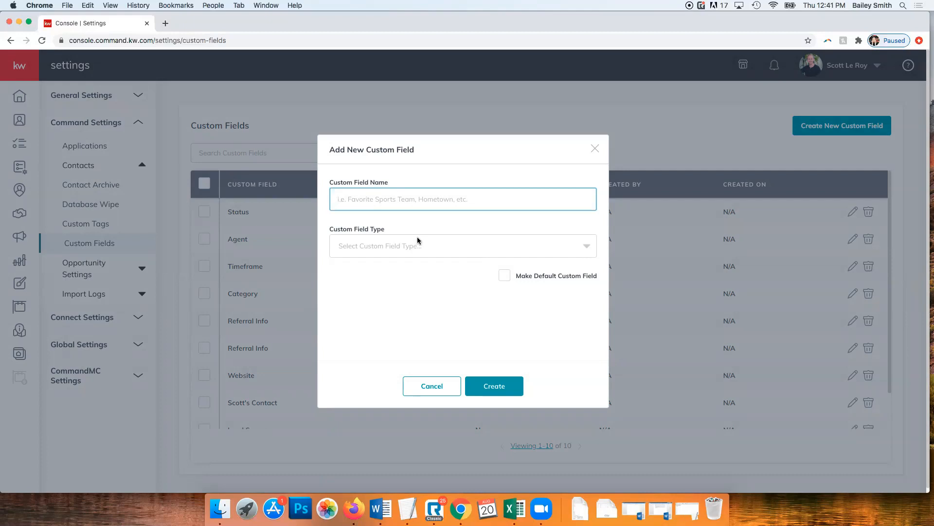
text(Spouse B)
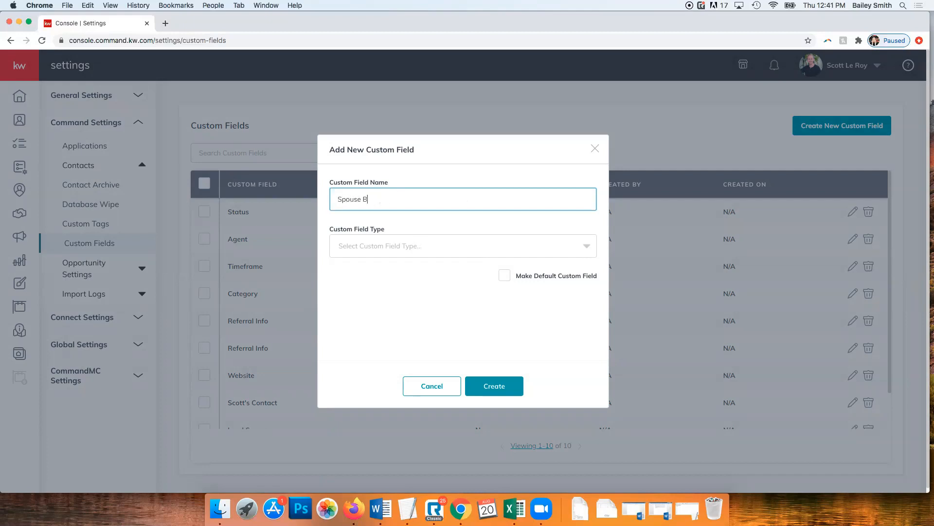
text(irthday)
click(382, 247)
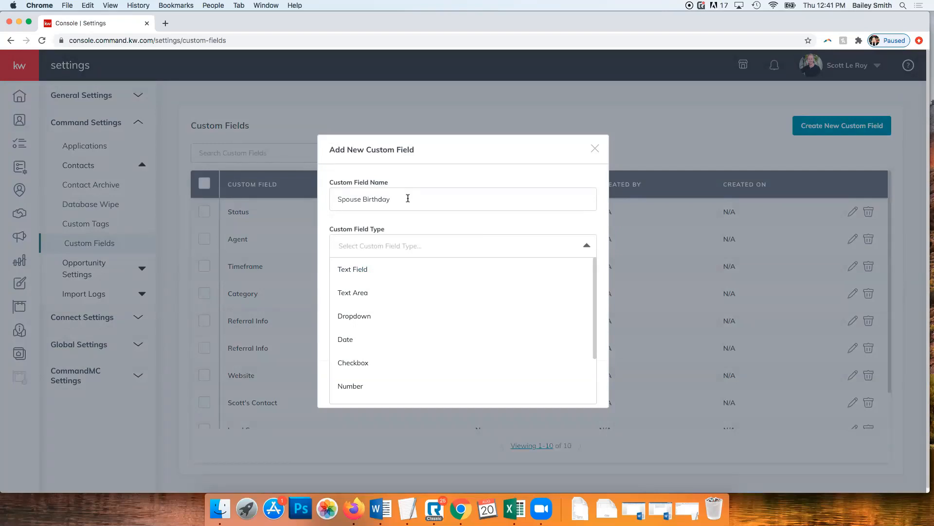
click(352, 336)
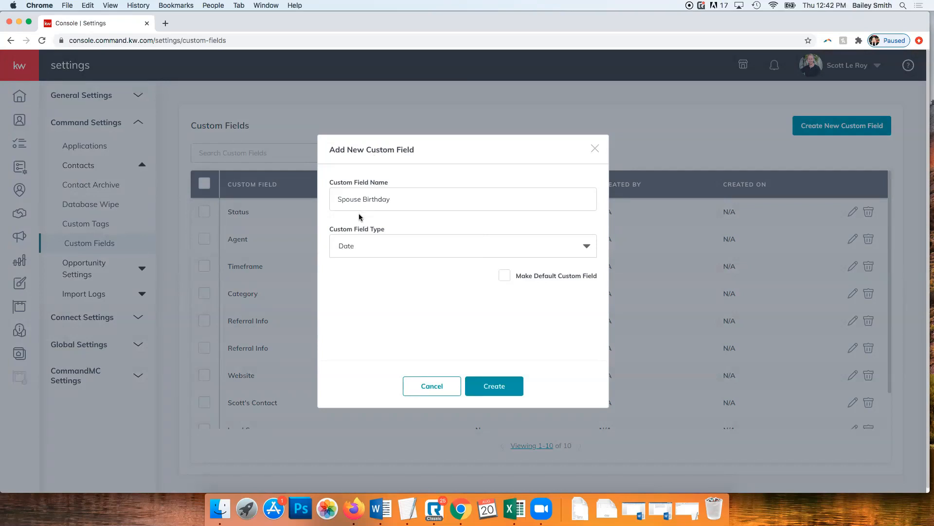
click(497, 389)
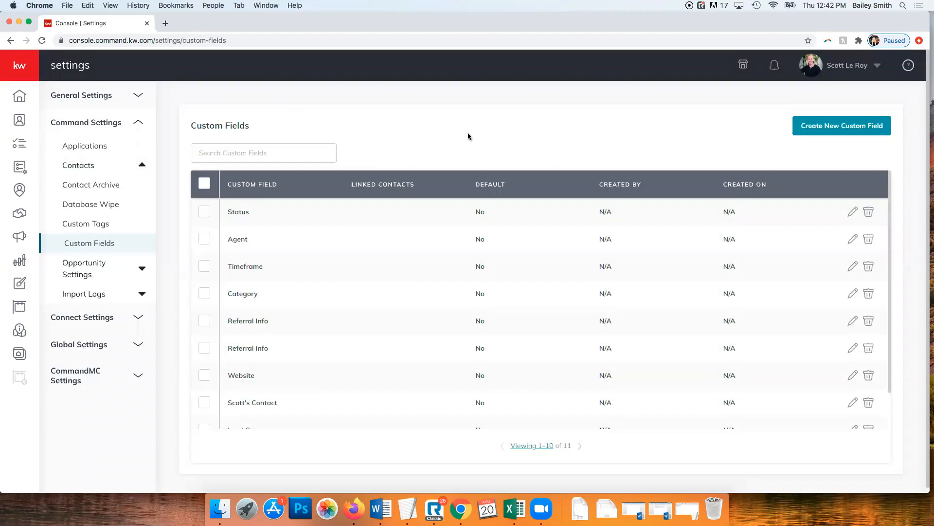
click(127, 294)
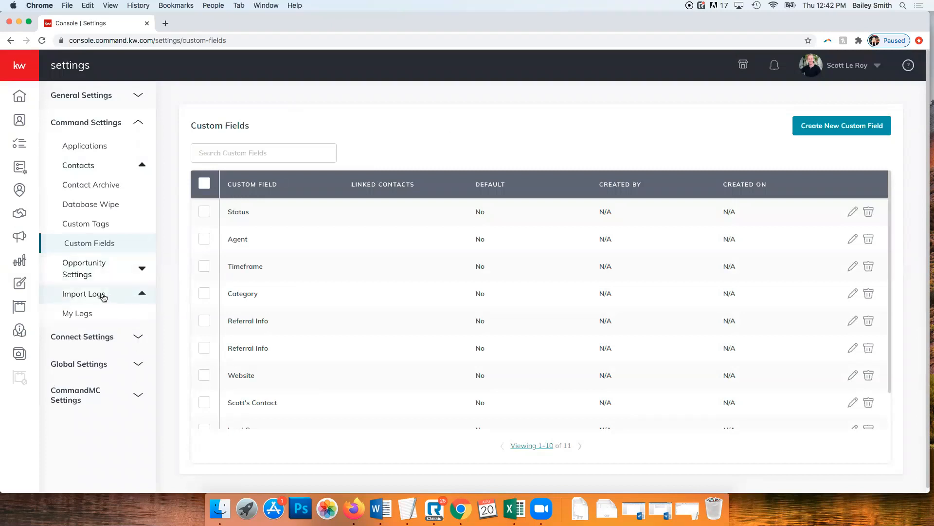
Open My Logs to view past contact imports with their imported and failed counts
click(89, 320)
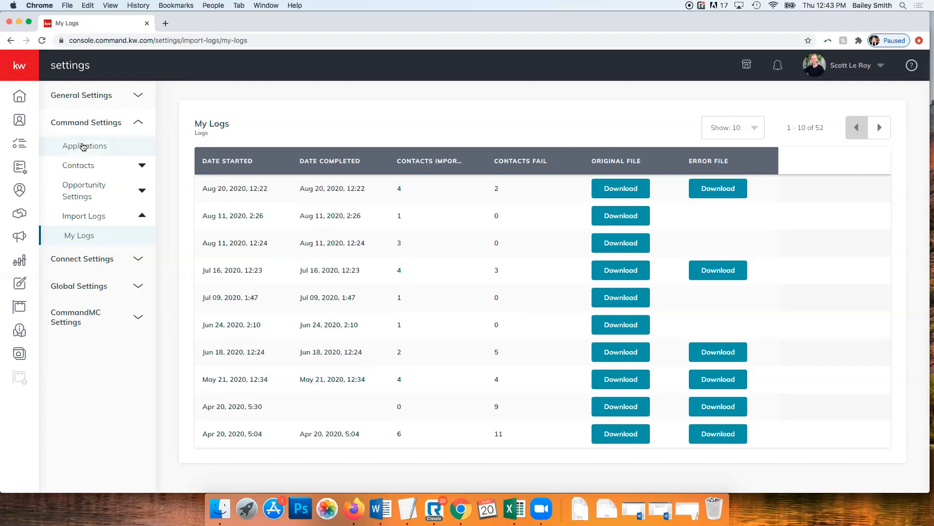
In Applications settings, disconnect the PieSync integration and locate it under Productivity
click(84, 146)
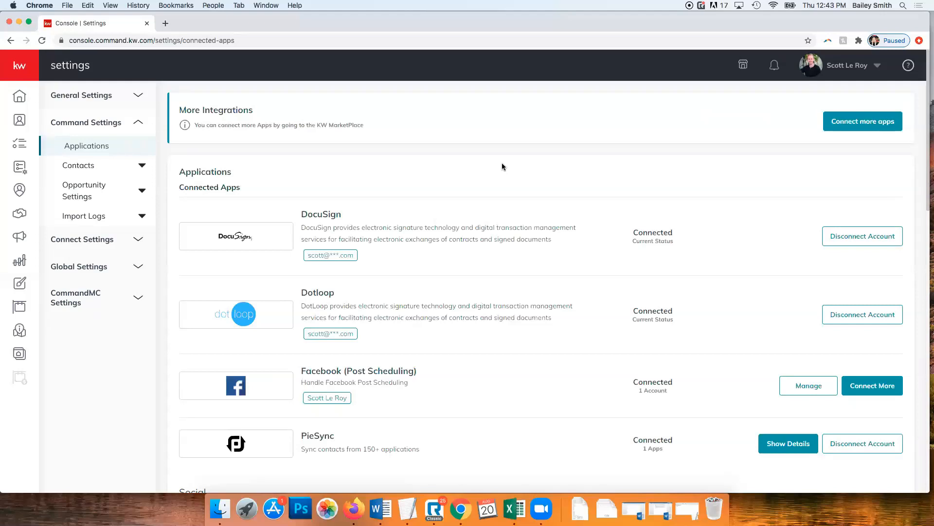
scroll(502, 163, down, 1)
scroll(460, 154, down, 2)
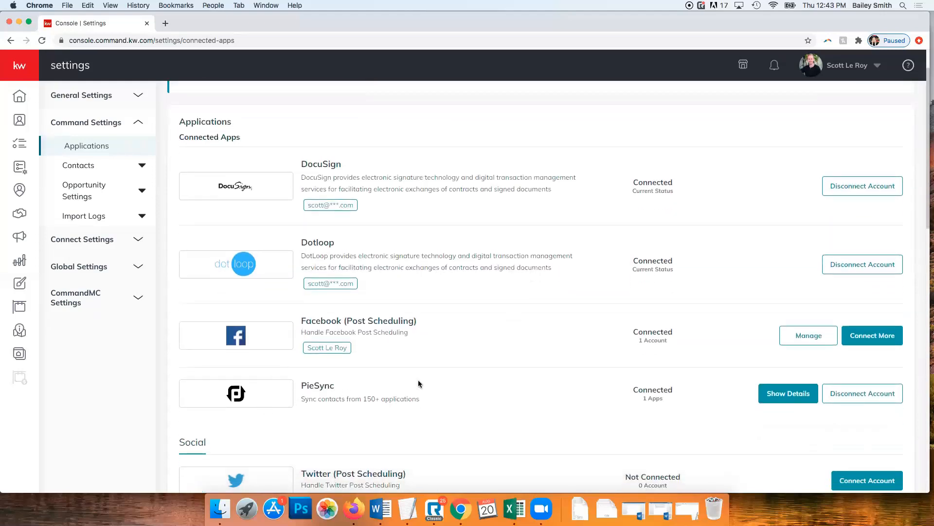
click(888, 394)
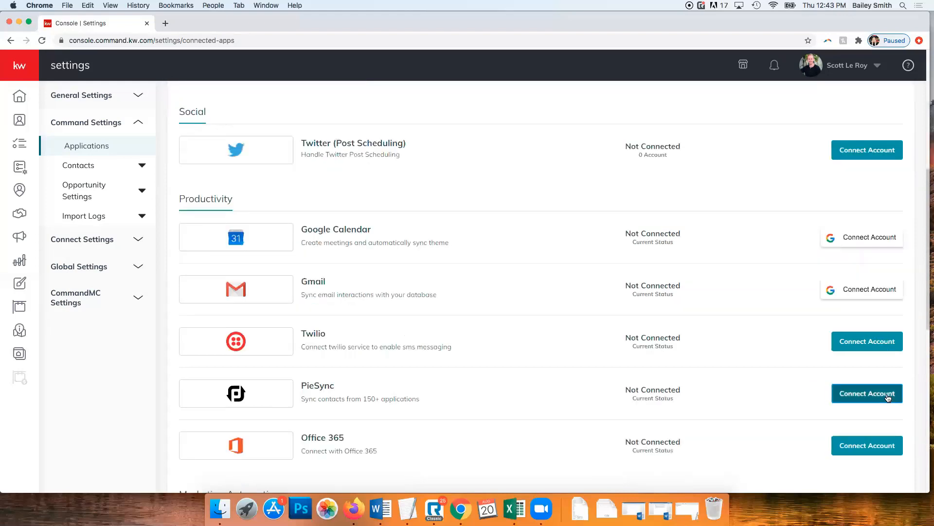
scroll(642, 335, up, 10)
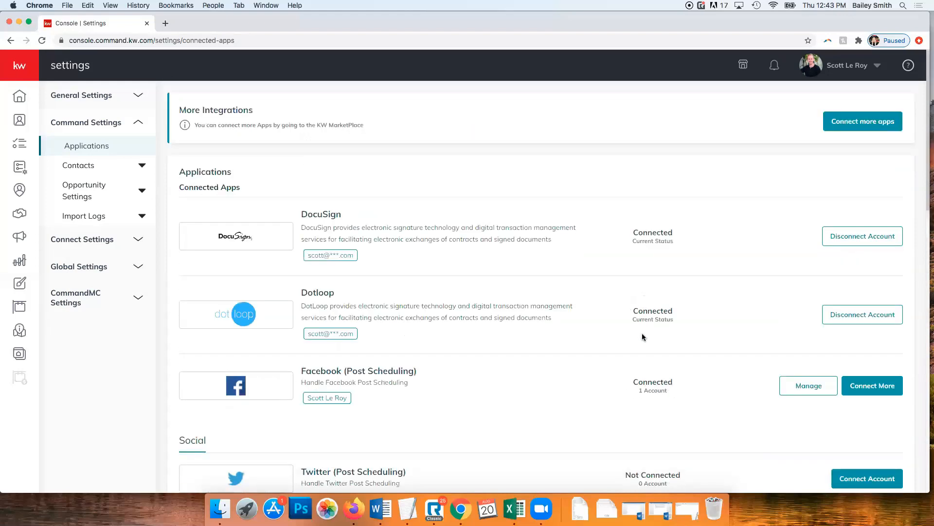
scroll(638, 335, down, 5)
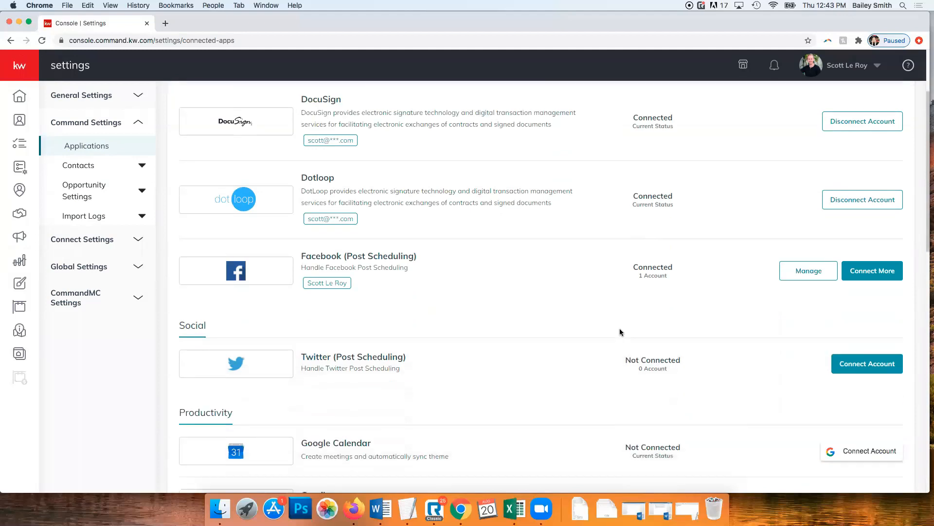
scroll(620, 332, up, 5)
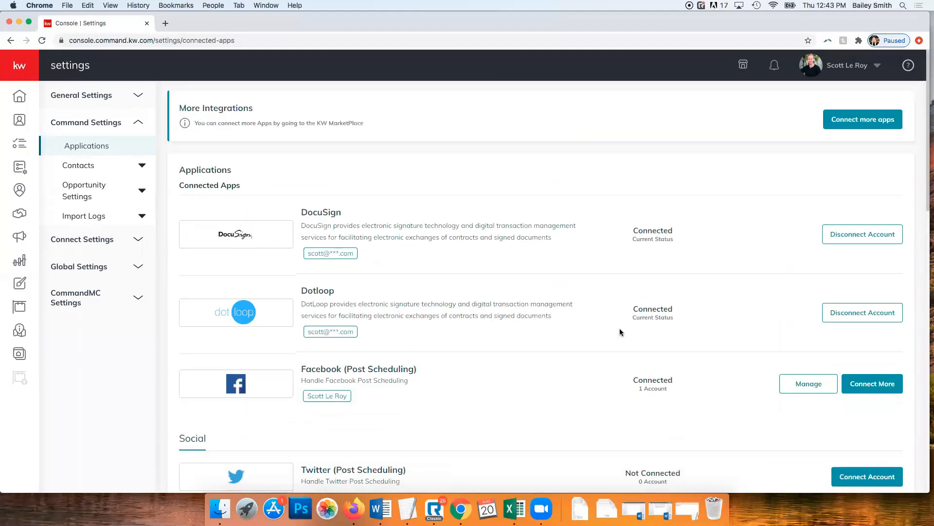
scroll(620, 332, down, 15)
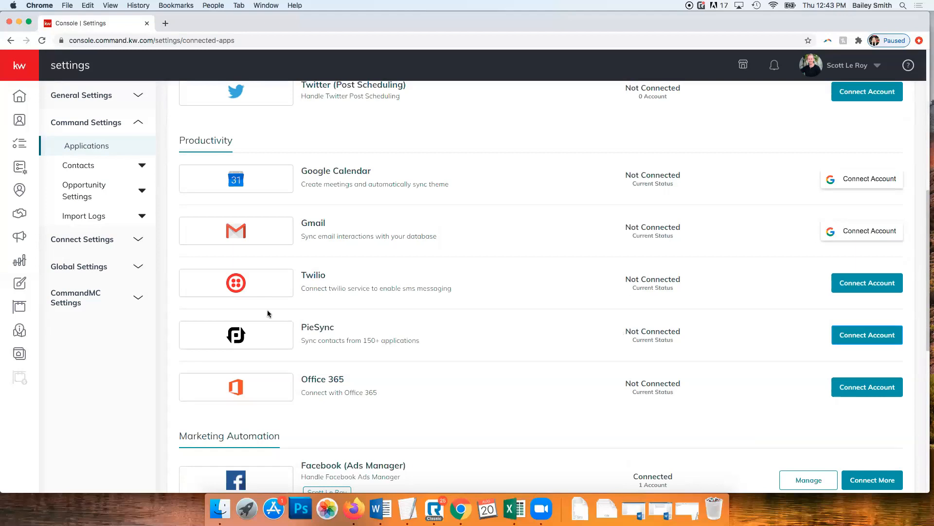
Start connecting PieSync and agree to its updated privacy policy
click(873, 335)
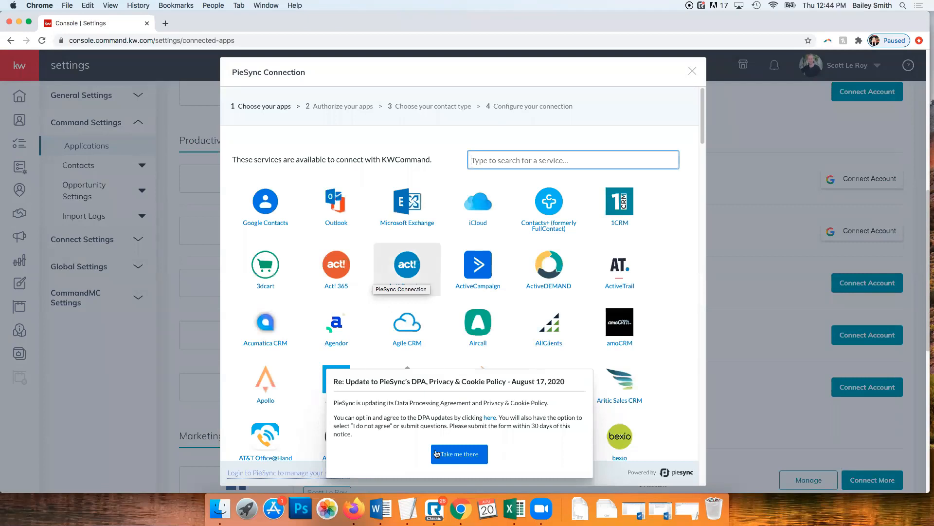
click(462, 458)
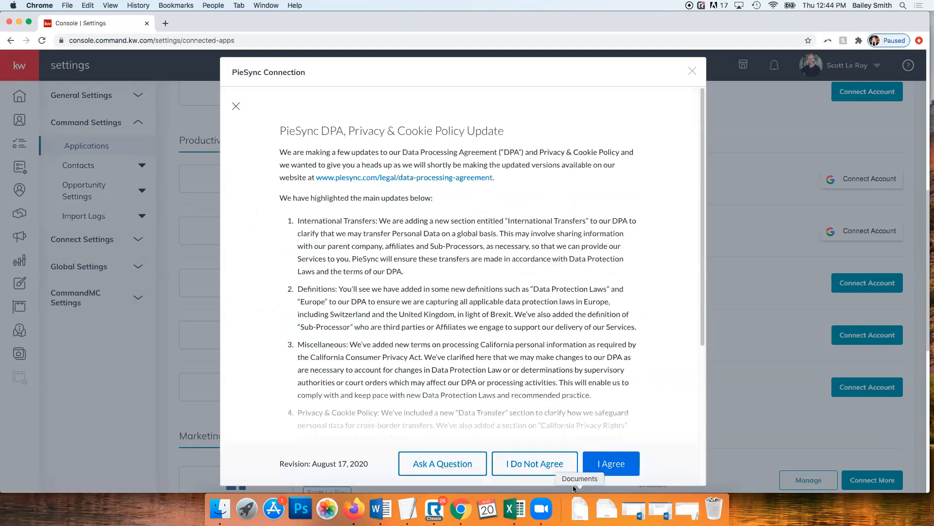
click(606, 462)
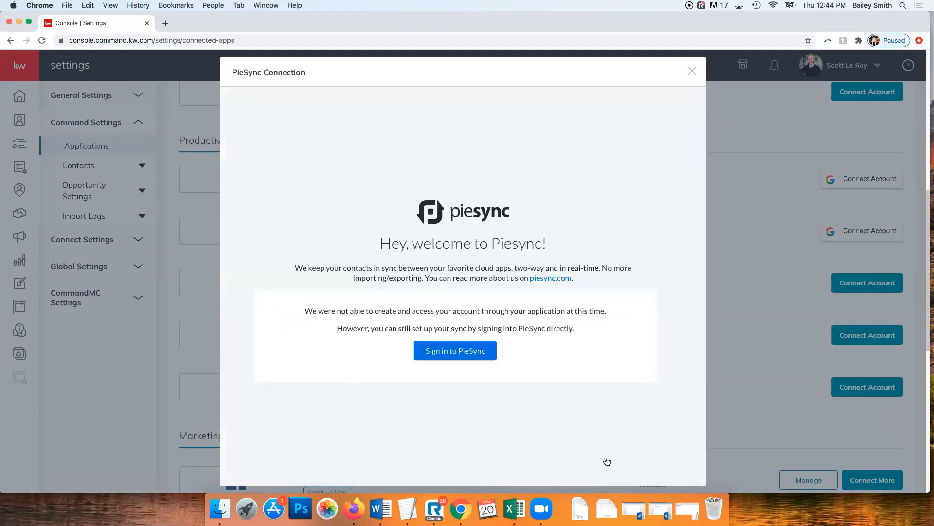
click(693, 72)
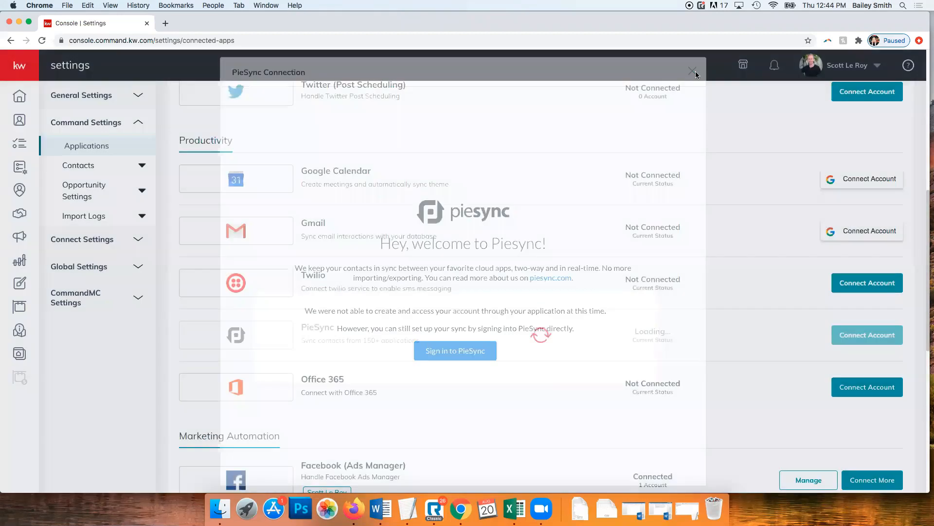
Restart the PieSync connection to list services like Google Contacts, Outlook and iCloud
click(851, 339)
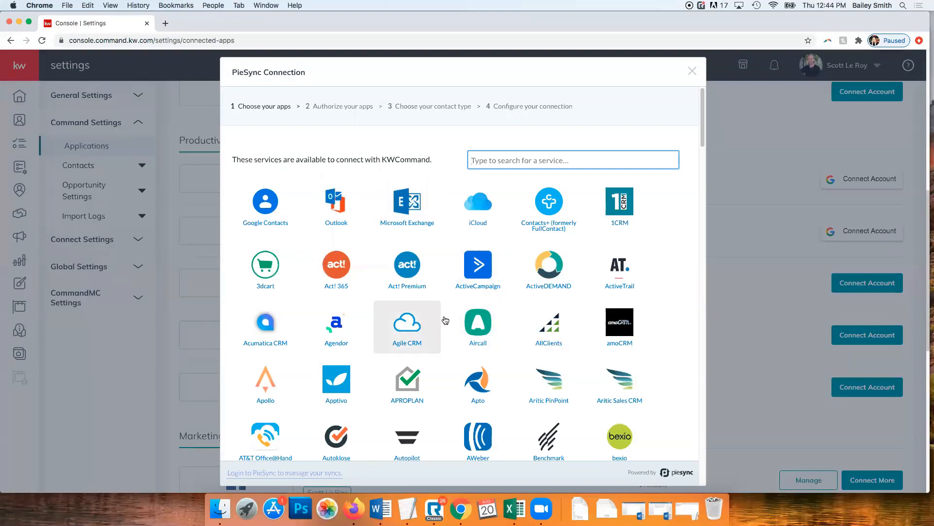
scroll(477, 311, down, 15)
scroll(445, 321, down, 20)
scroll(560, 389, up, 20)
scroll(564, 392, up, 10)
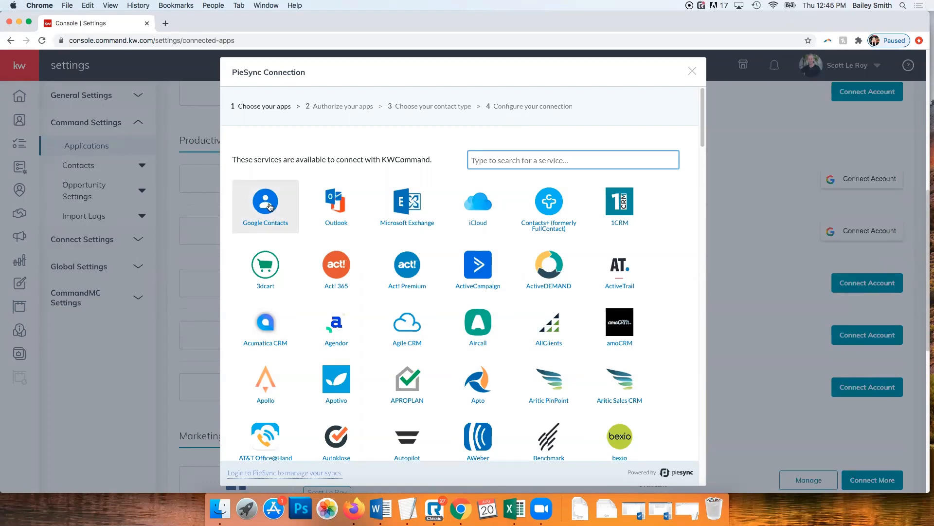
Link Google Contacts to PieSync with the existing Google account added January 23, 2020, then continue to configure the KWCommand sync
click(258, 205)
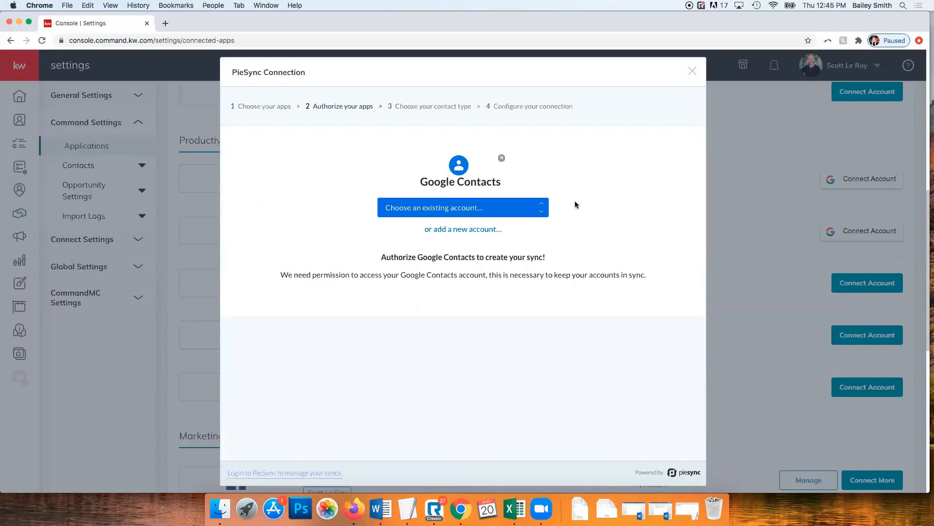
click(468, 208)
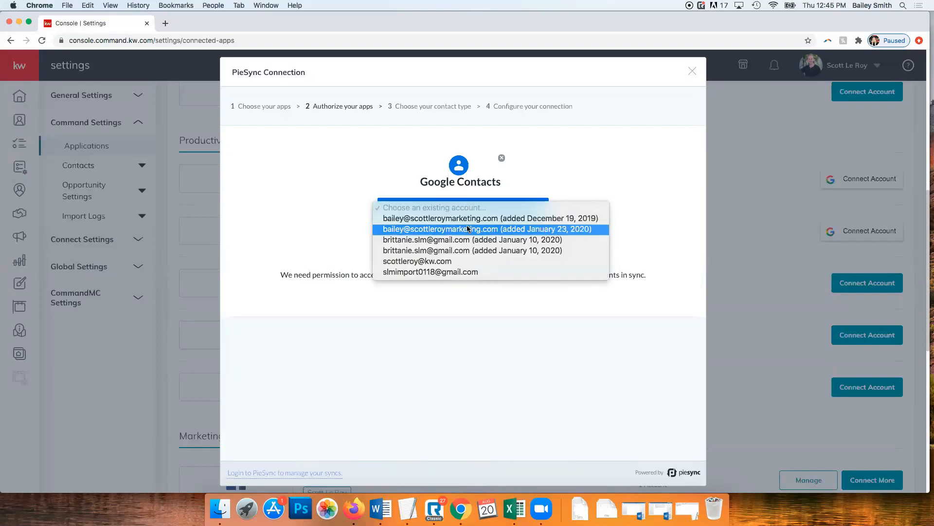
click(468, 229)
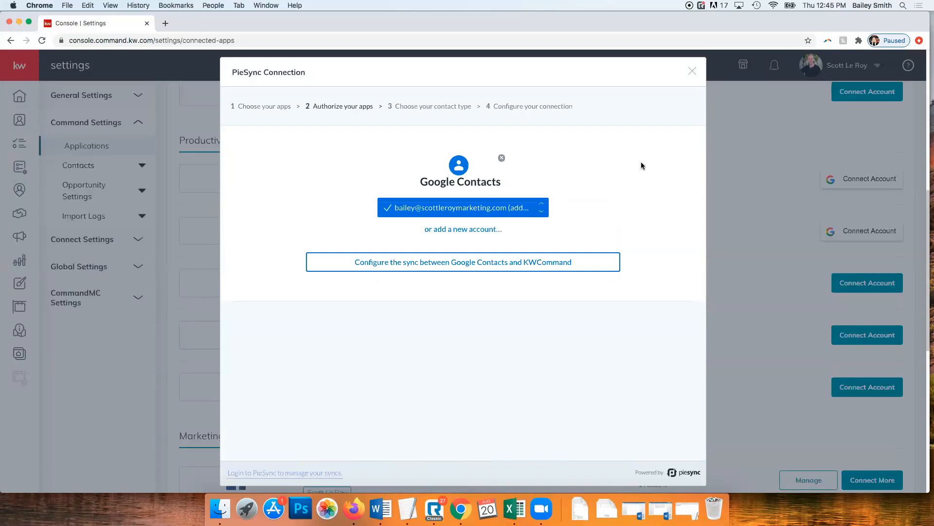
click(424, 267)
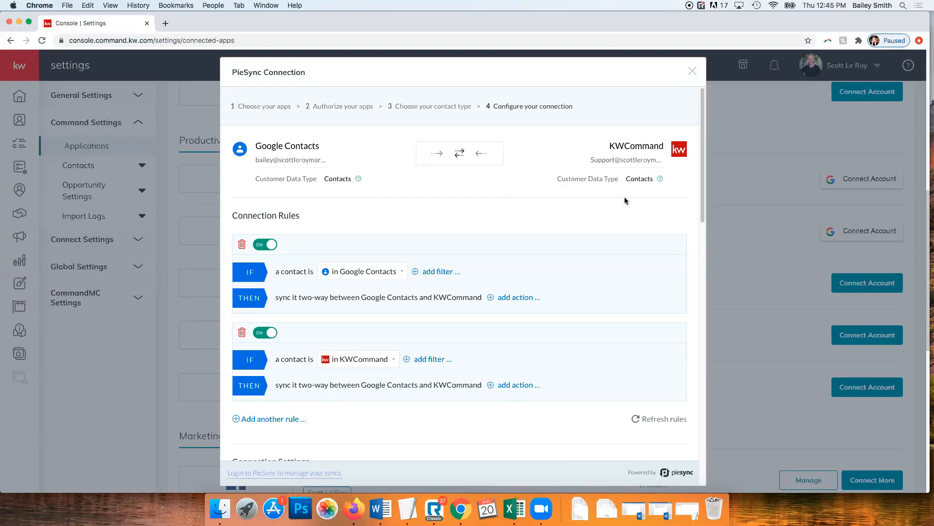
click(437, 155)
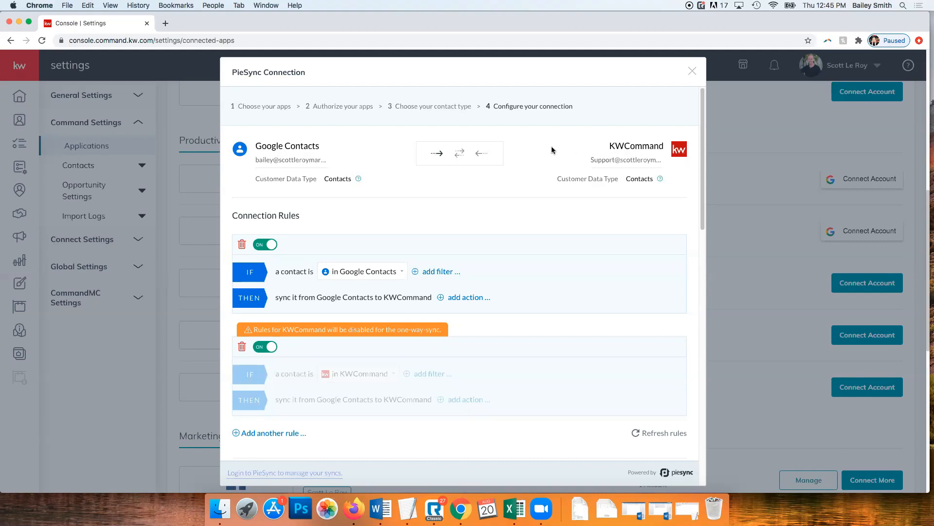
click(488, 161)
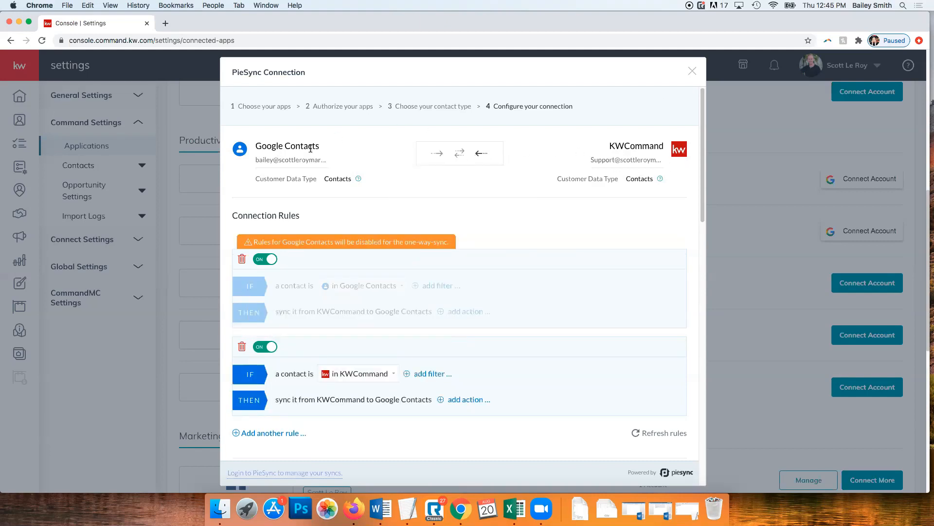
click(464, 163)
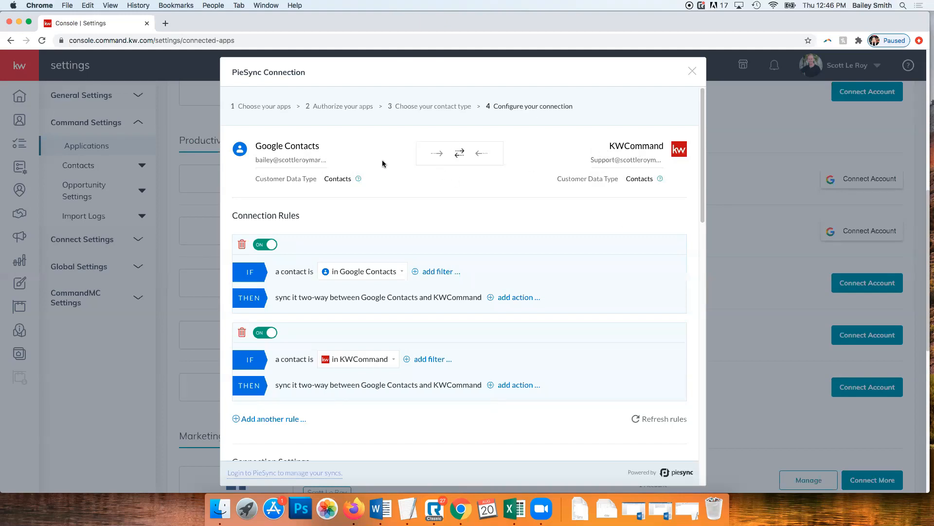
scroll(382, 161, down, 2)
scroll(393, 155, down, 2)
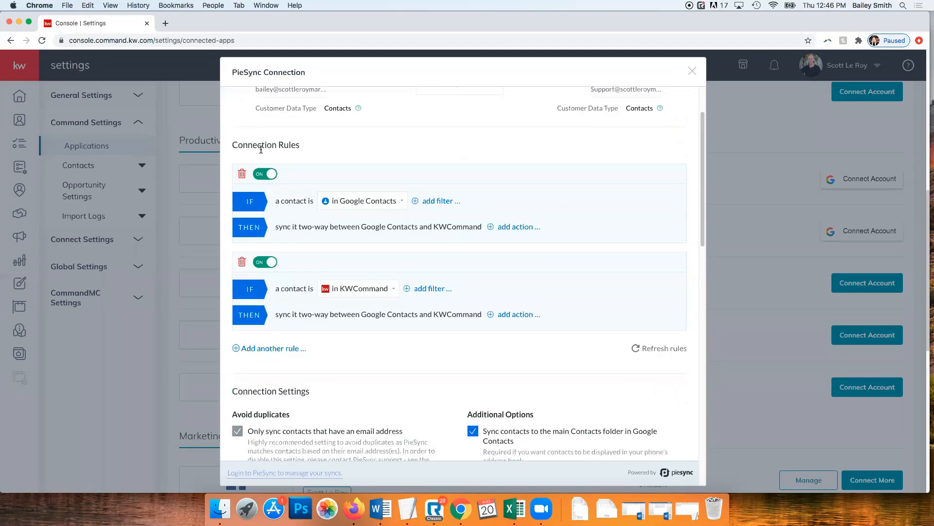
scroll(469, 197, up, 3)
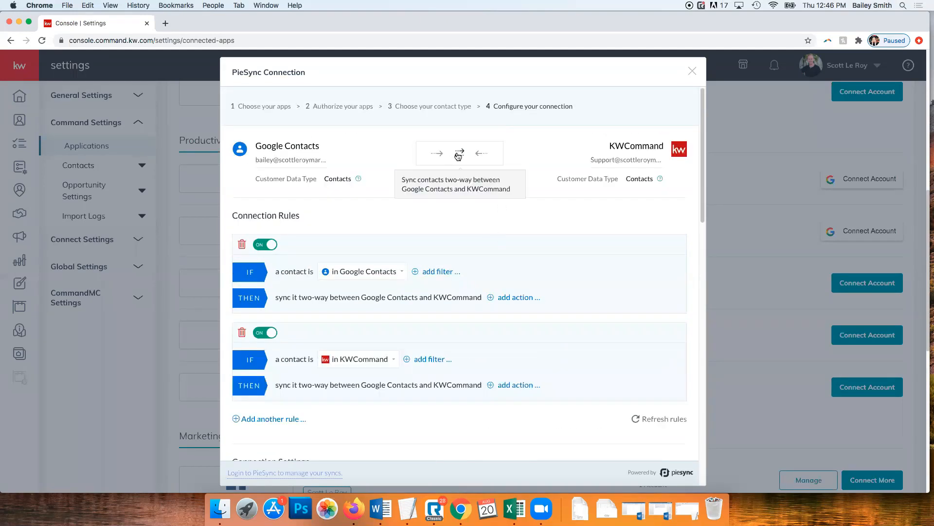
scroll(406, 230, down, 3)
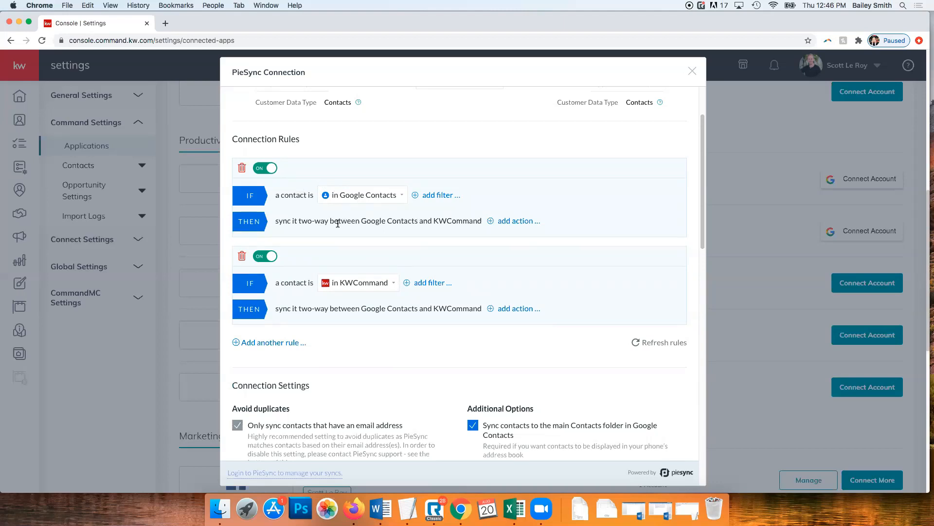
scroll(461, 233, down, 5)
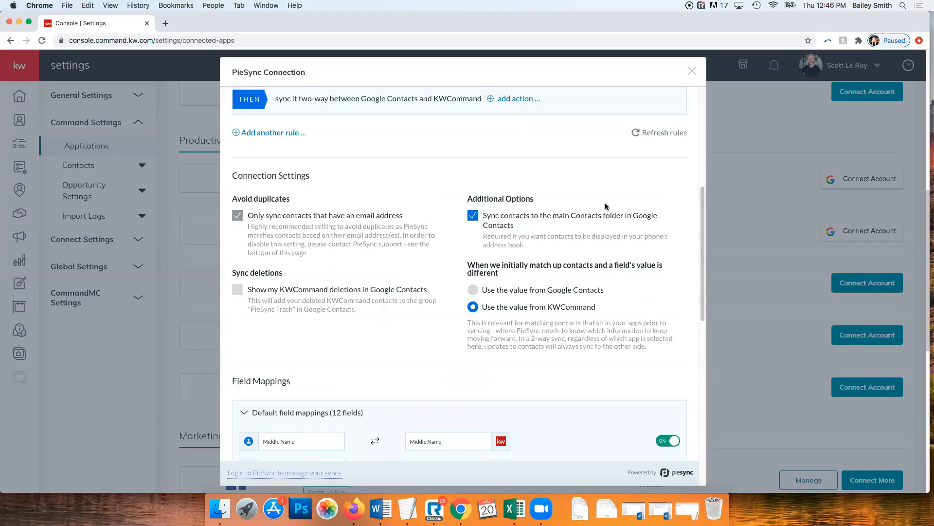
scroll(348, 292, down, 2)
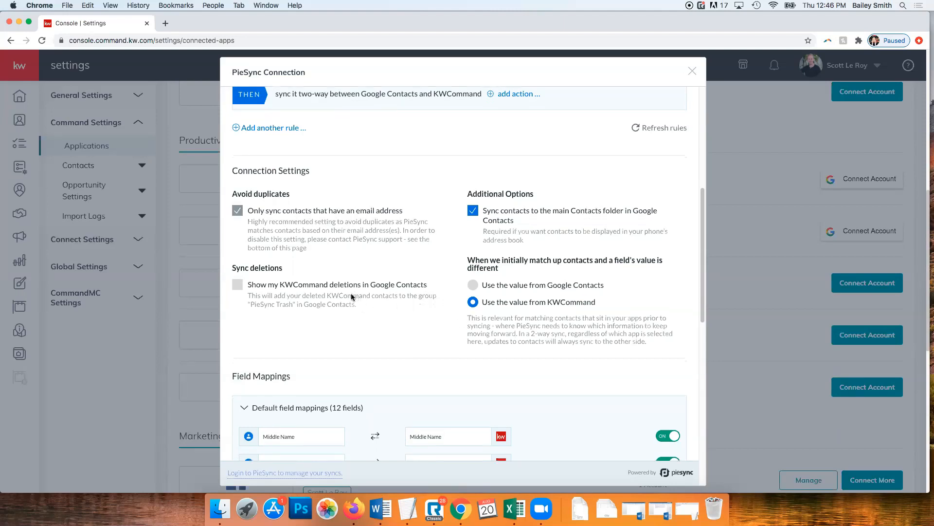
scroll(419, 254, down, 10)
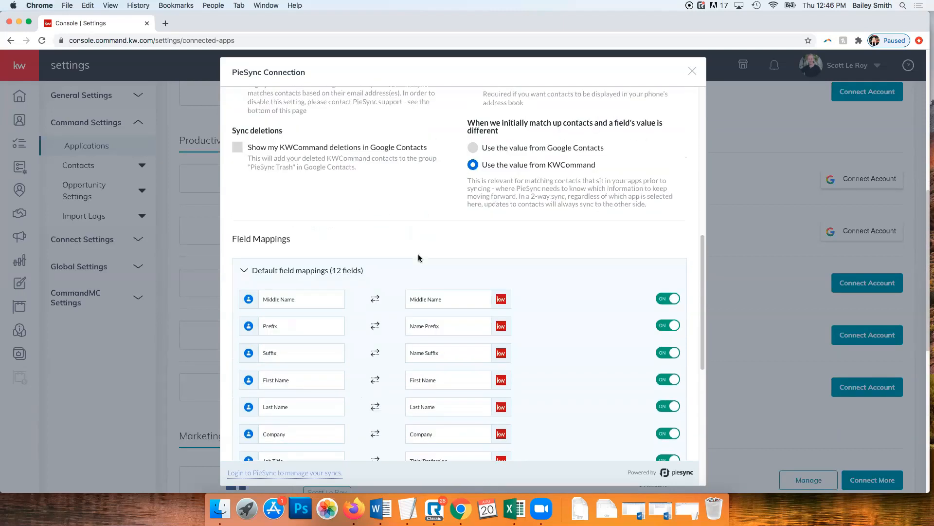
scroll(603, 250, down, 1)
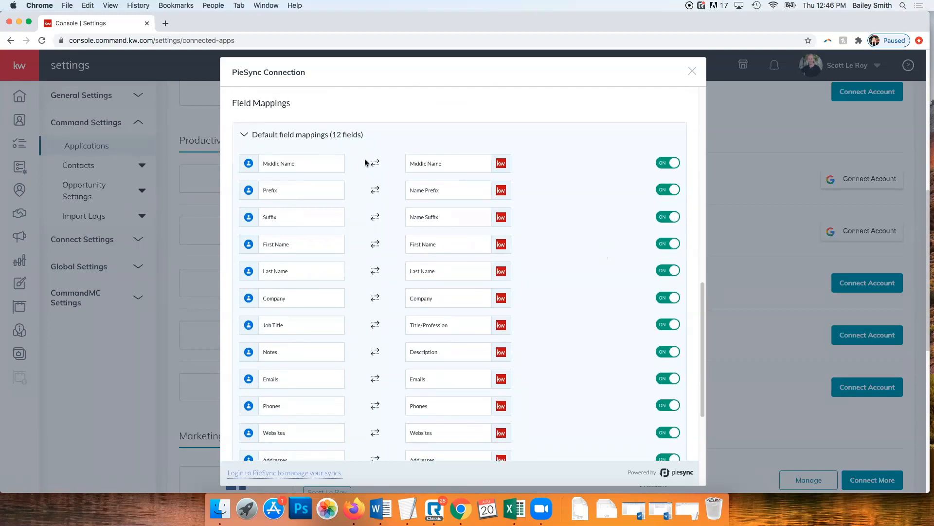
scroll(577, 201, down, 1)
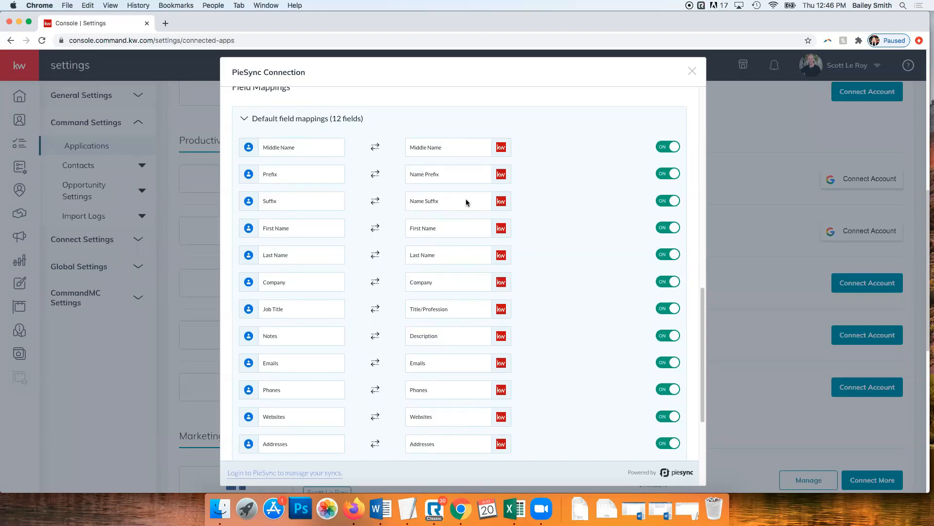
scroll(561, 212, down, 1)
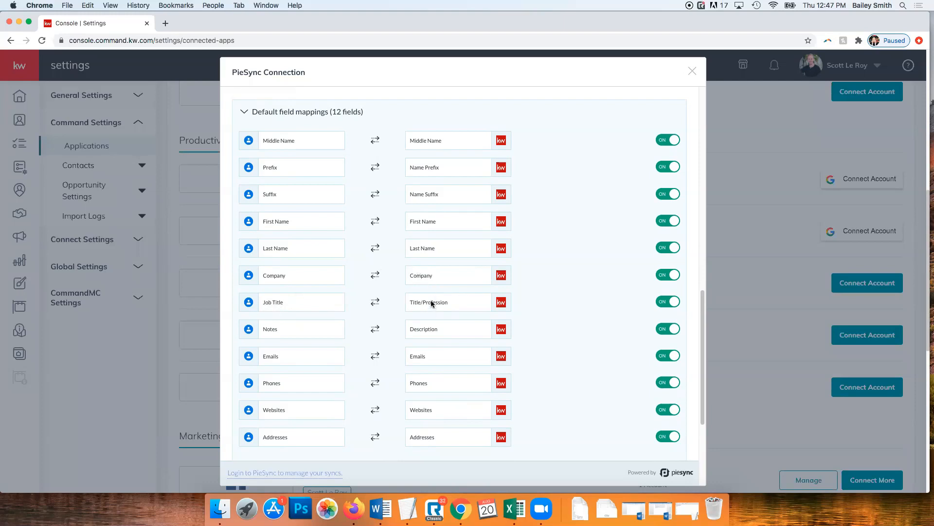
scroll(346, 245, down, 2)
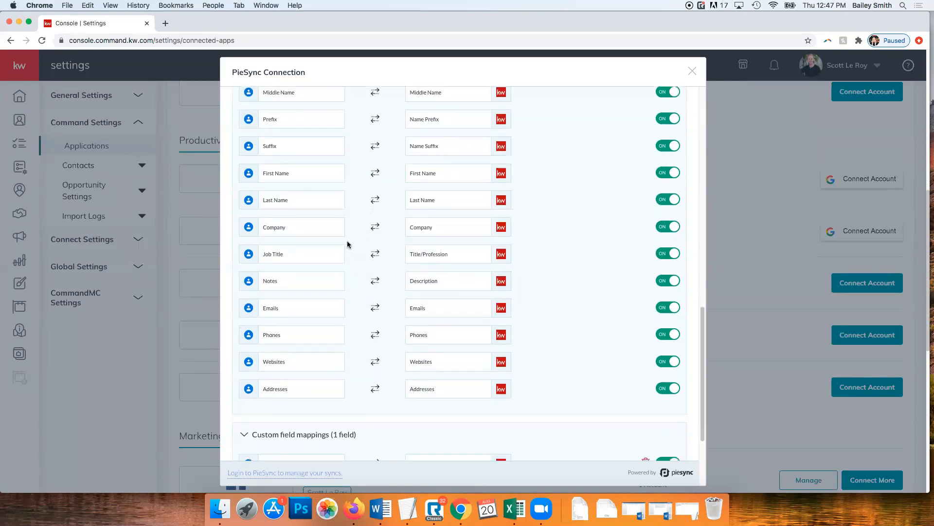
scroll(367, 255, down, 4)
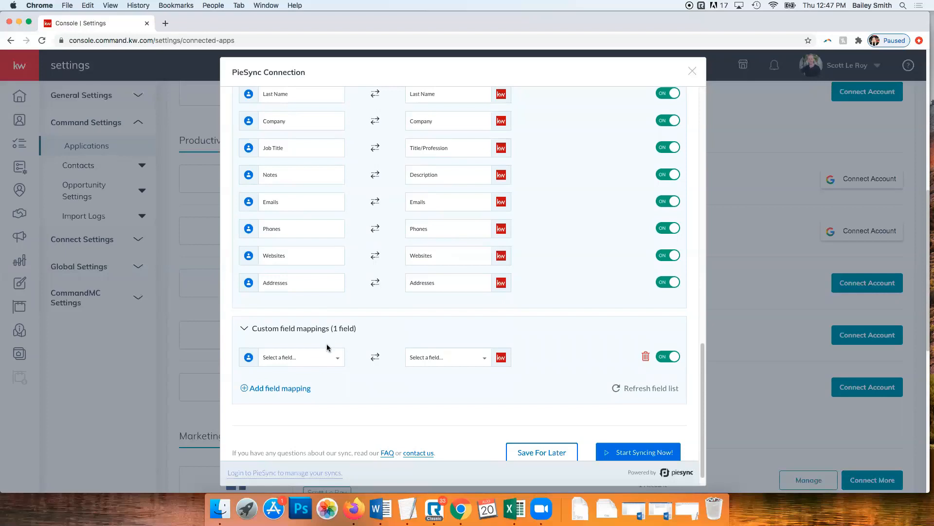
scroll(570, 363, down, 1)
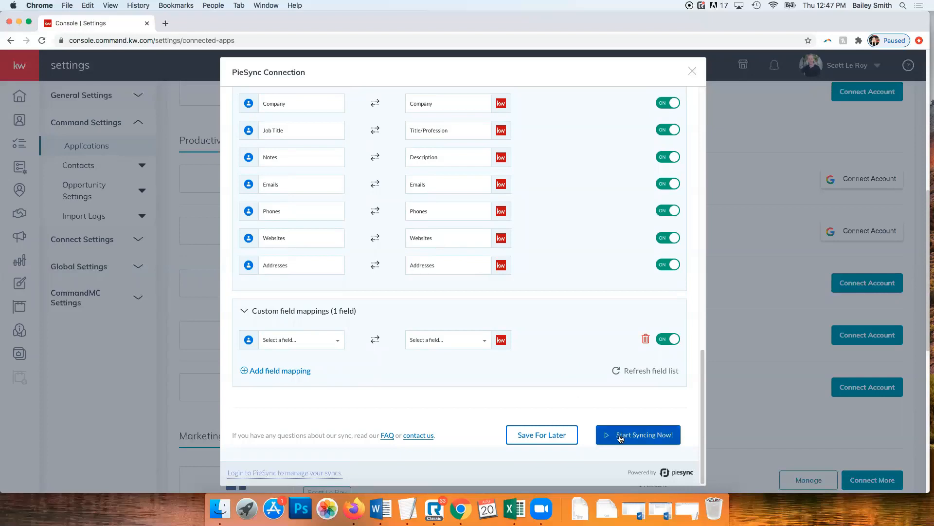
Save the Google Contacts–KWCommand sync for later and close the PieSync Connection dialog
click(545, 440)
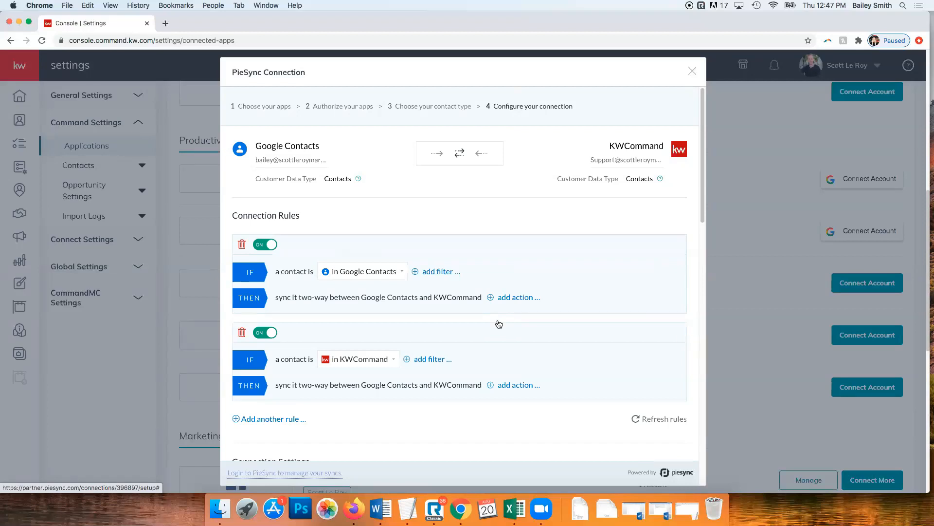
click(693, 73)
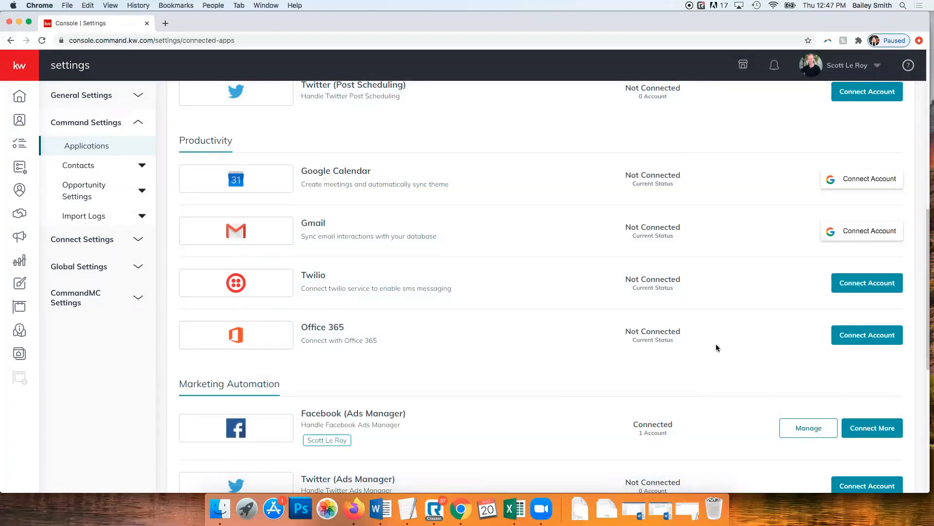
Go to the Contacts list and open the five-neighborhood contact's detail record
click(19, 121)
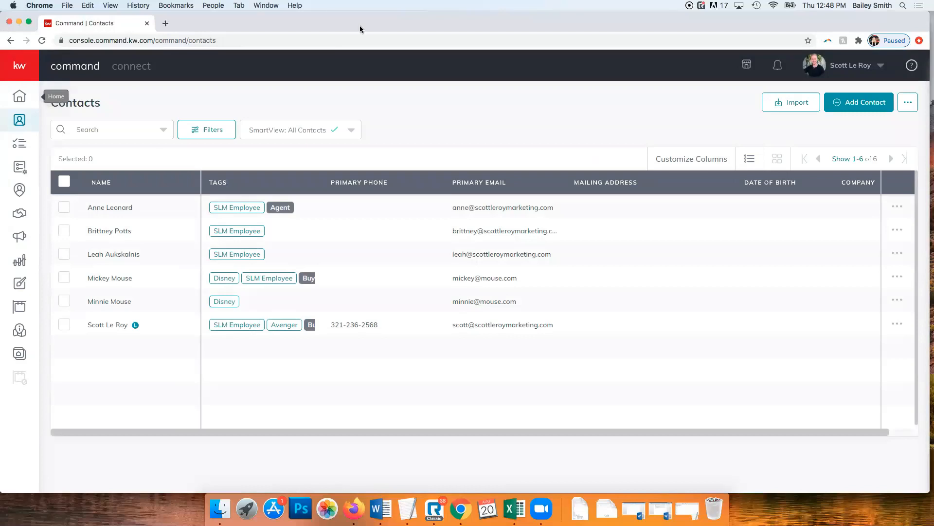
click(102, 327)
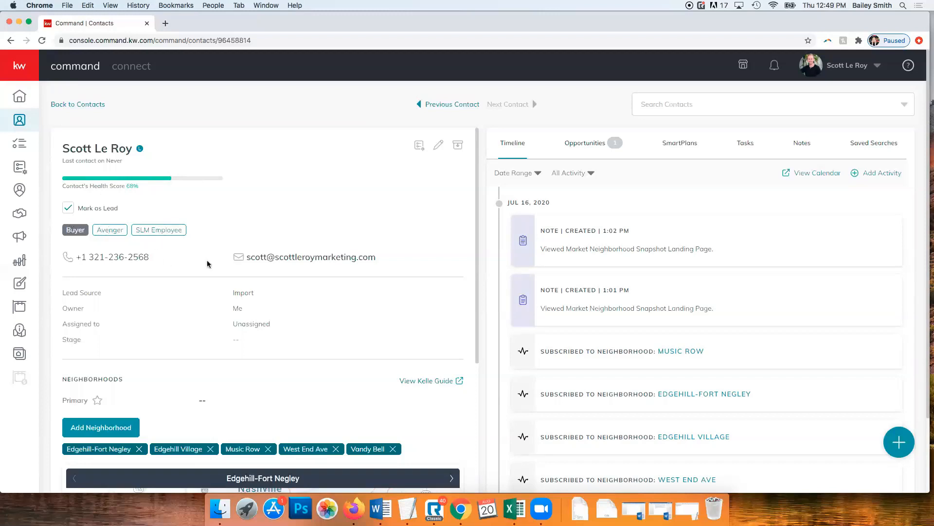
Edit the contact and add a Spouse Birthday custom field
click(438, 146)
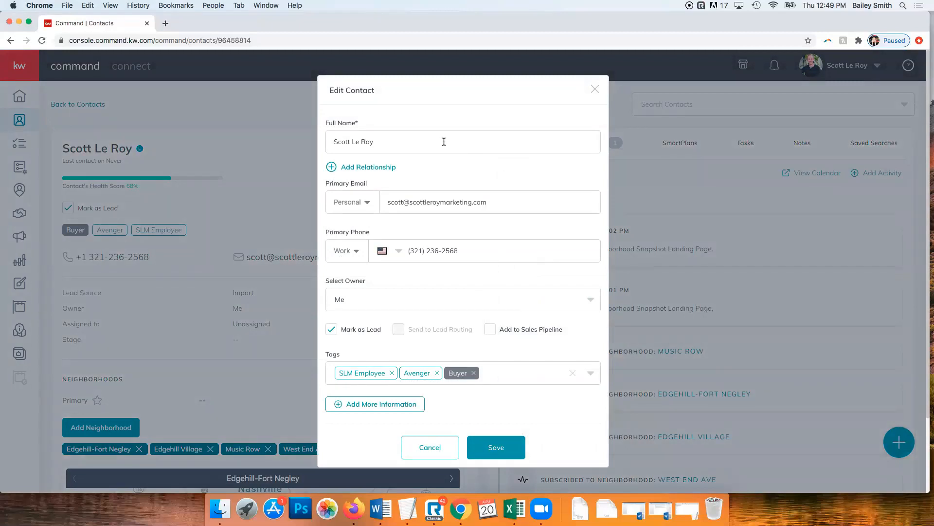
scroll(440, 141, down, 2)
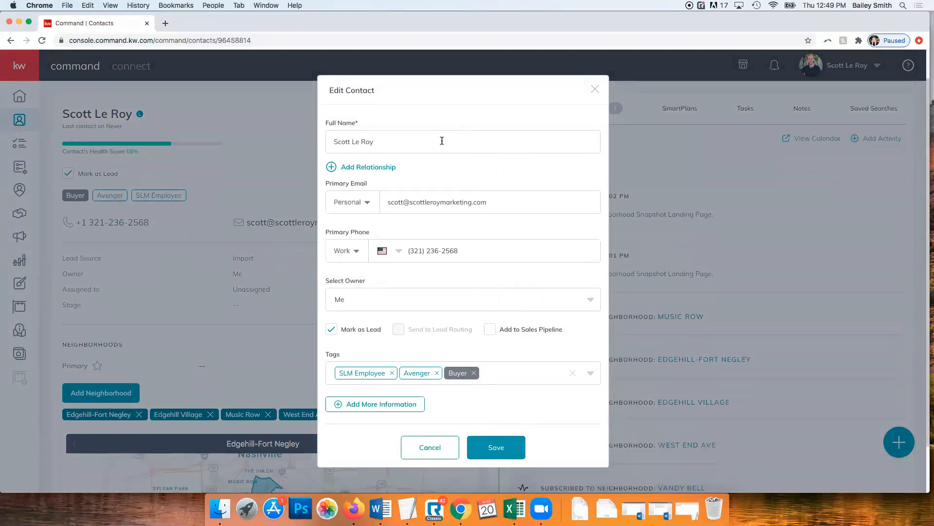
click(379, 405)
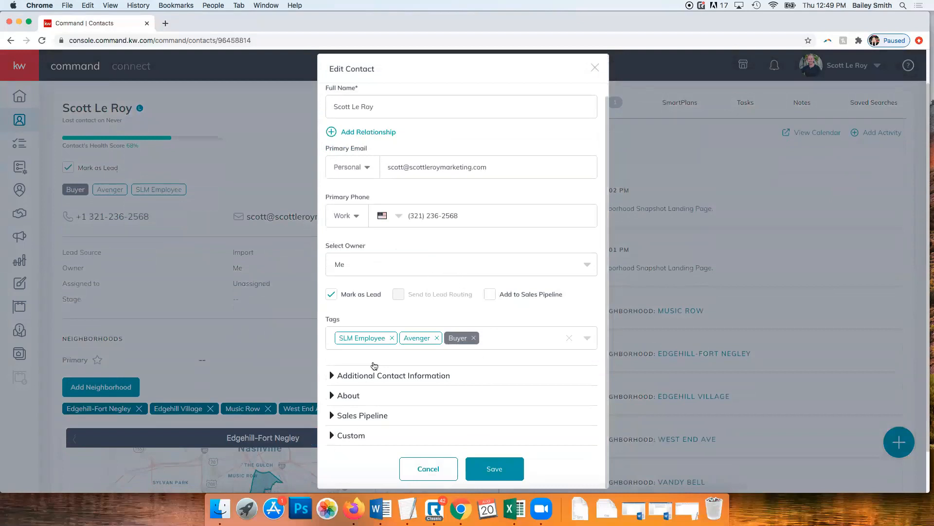
click(350, 436)
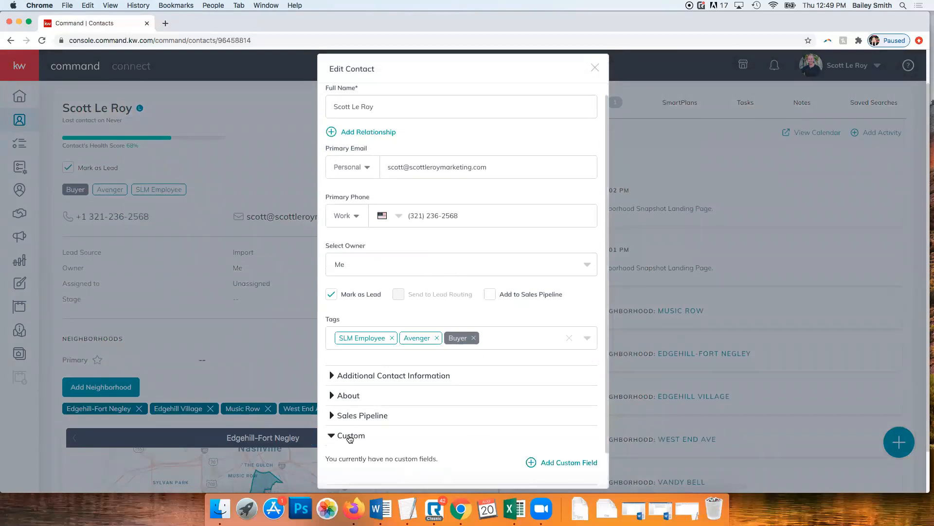
scroll(418, 415, down, 2)
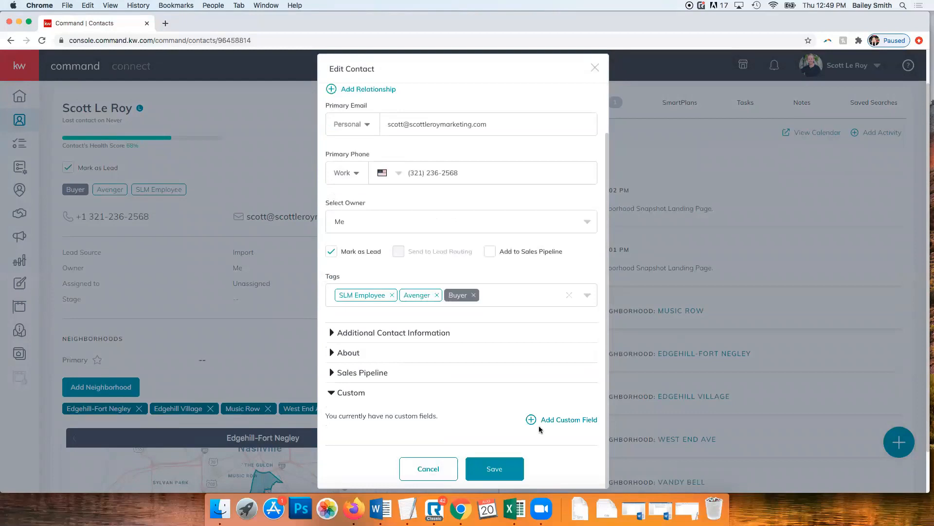
click(568, 421)
click(430, 415)
scroll(429, 431, down, 5)
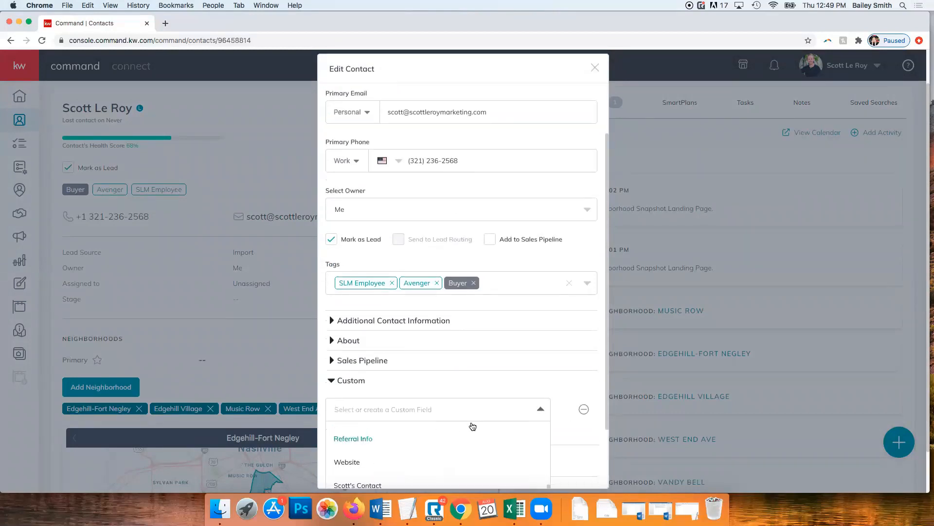
scroll(591, 441, down, 3)
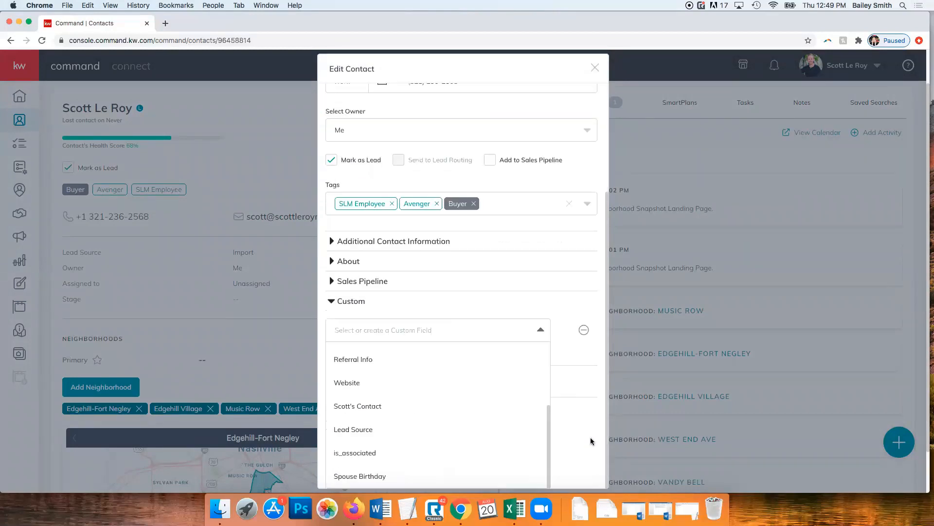
click(363, 475)
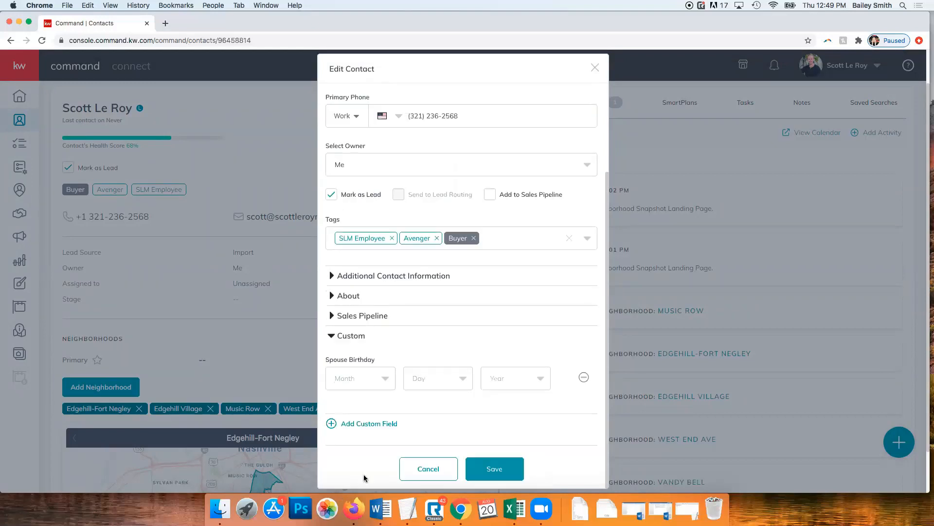
Set Spouse Birthday to January 1, 1997 and save the contact
click(362, 384)
click(356, 402)
click(439, 383)
click(439, 402)
click(505, 386)
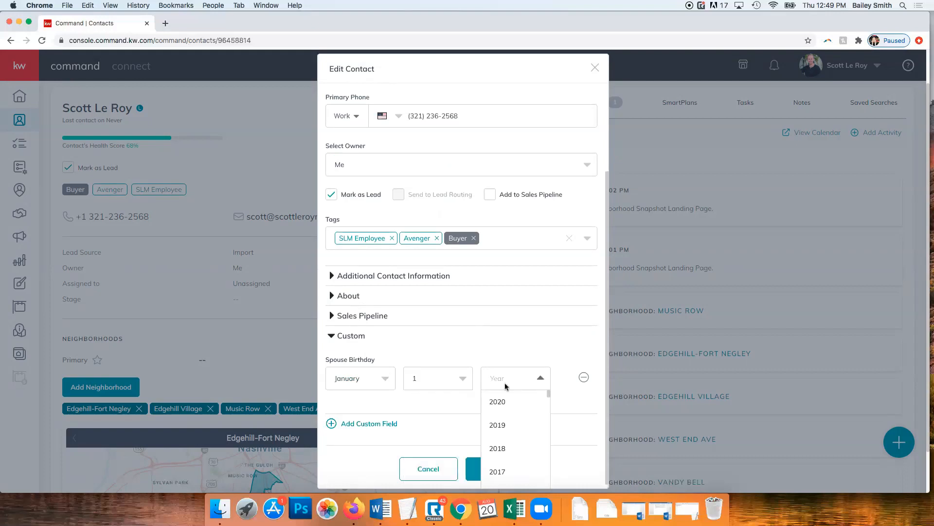
scroll(518, 414, down, 12)
scroll(517, 414, up, 2)
click(518, 412)
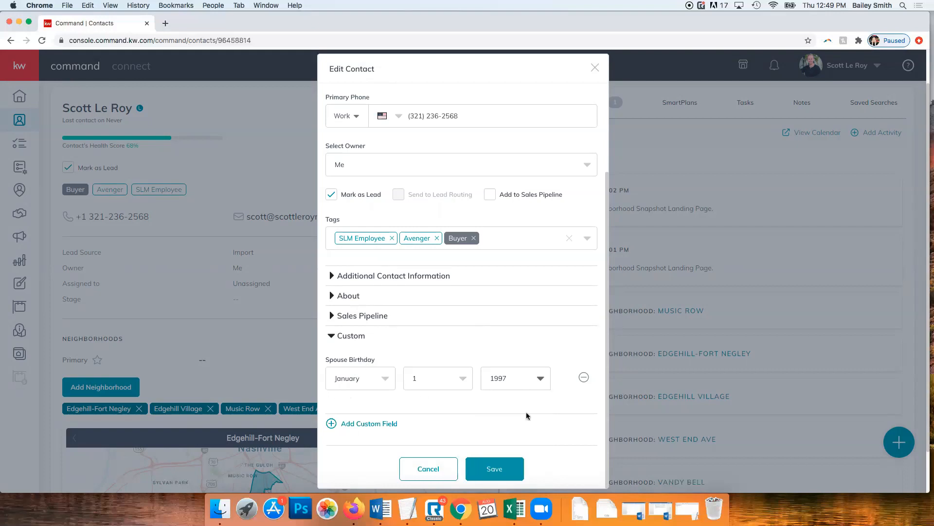
click(504, 472)
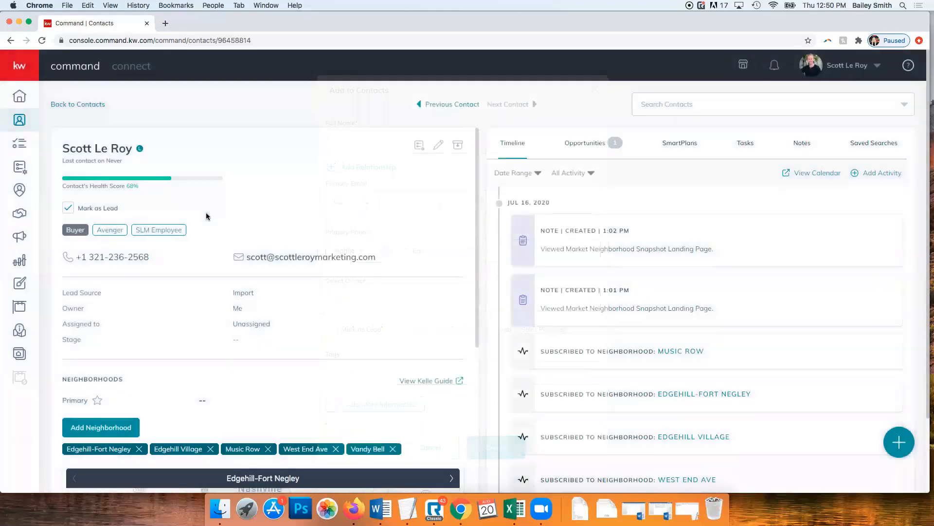
scroll(206, 216, down, 10)
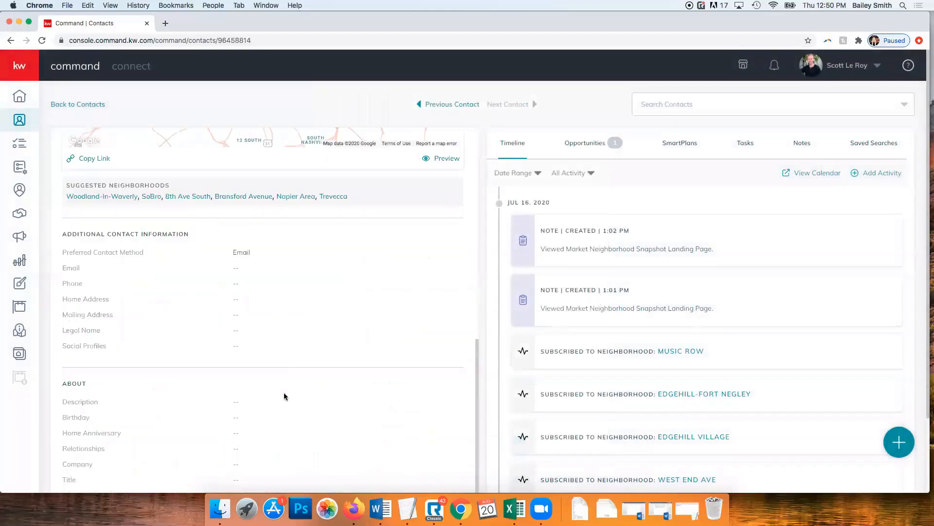
scroll(284, 393, down, 3)
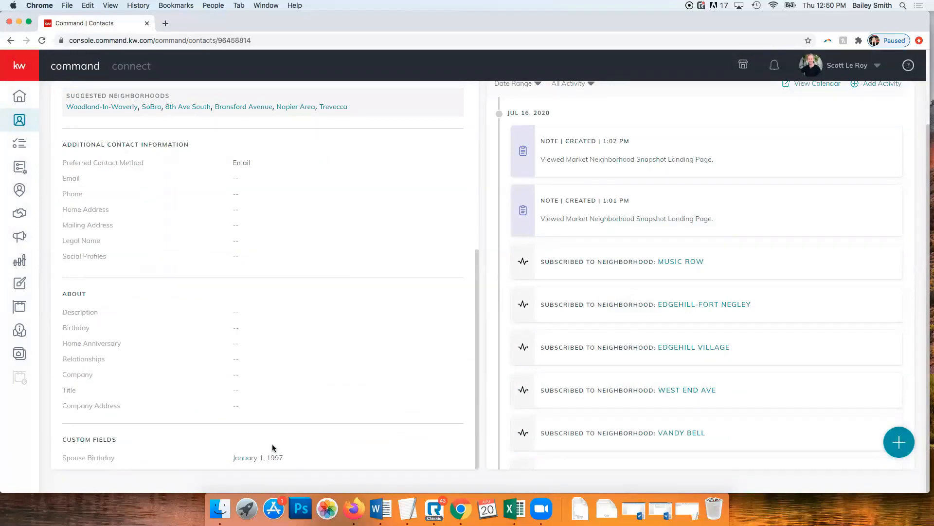
scroll(273, 444, up, 10)
scroll(724, 316, up, 2)
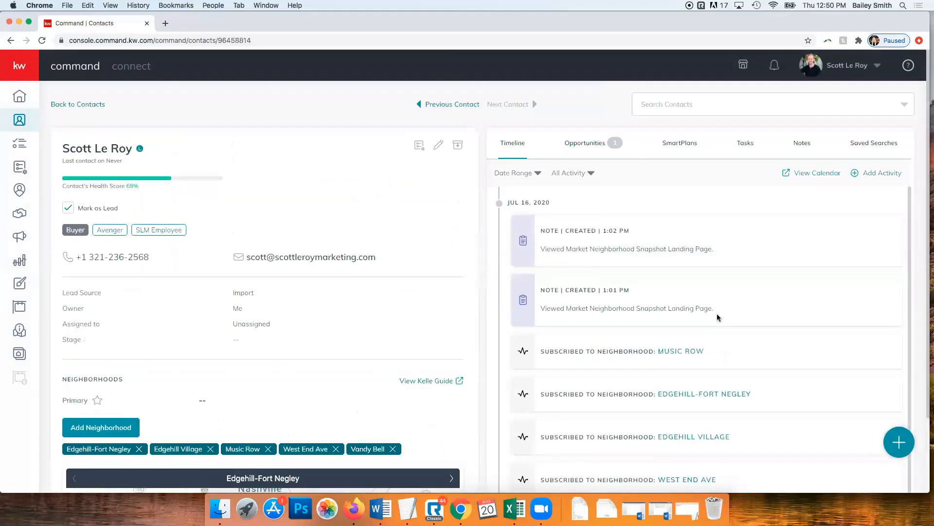
scroll(636, 375, down, 2)
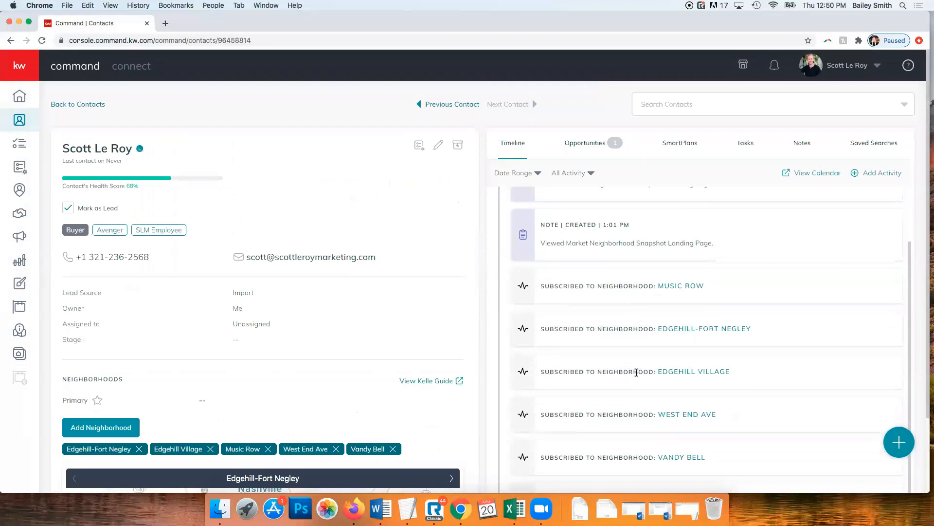
scroll(635, 376, up, 2)
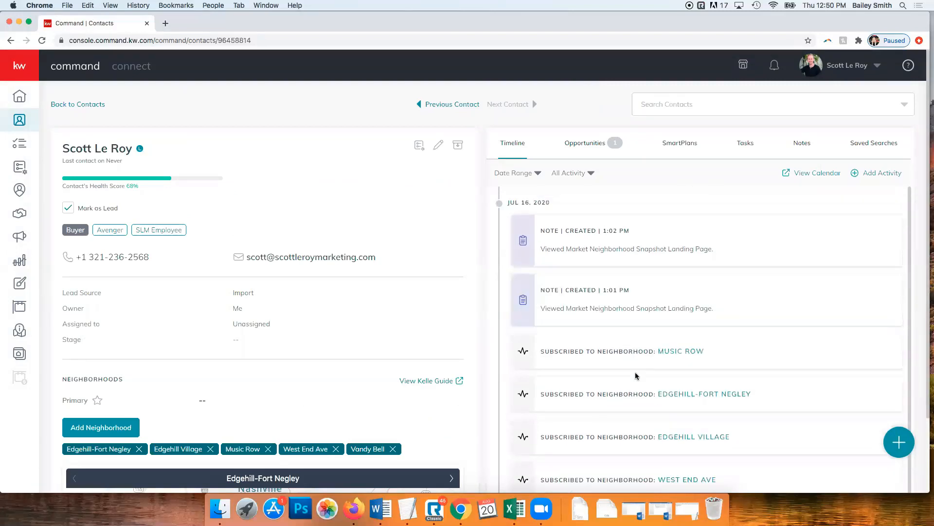
Browse the contact's Opportunities, SmartPlans, Tasks, Notes and Saved Searches tabs, then show quick-add options
click(587, 145)
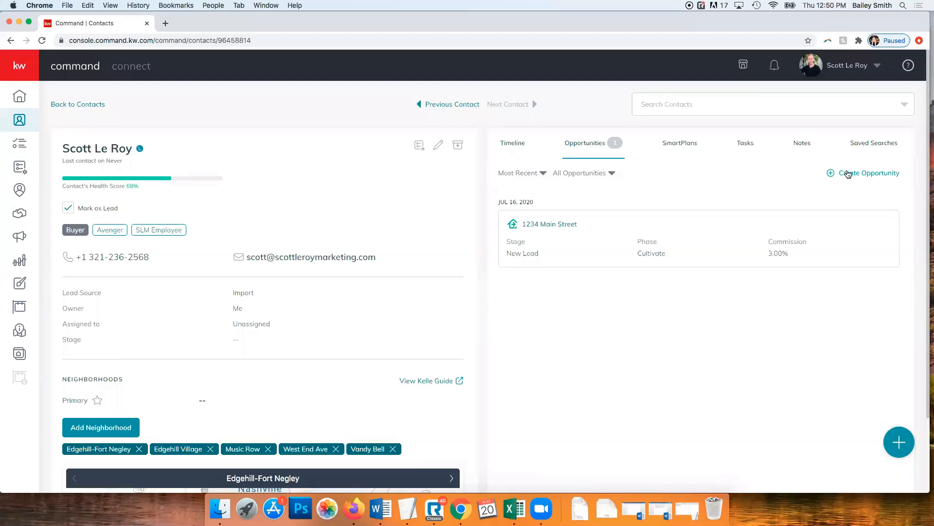
click(677, 144)
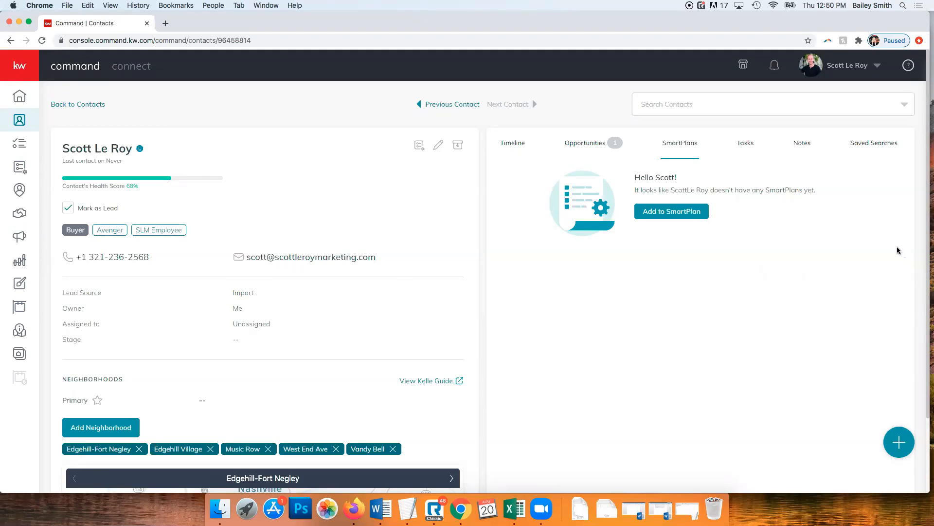
click(750, 145)
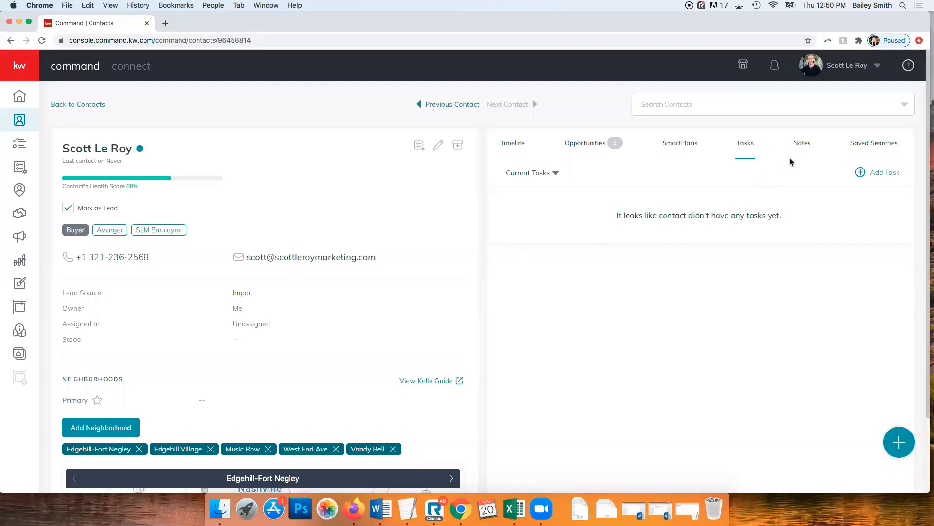
click(802, 145)
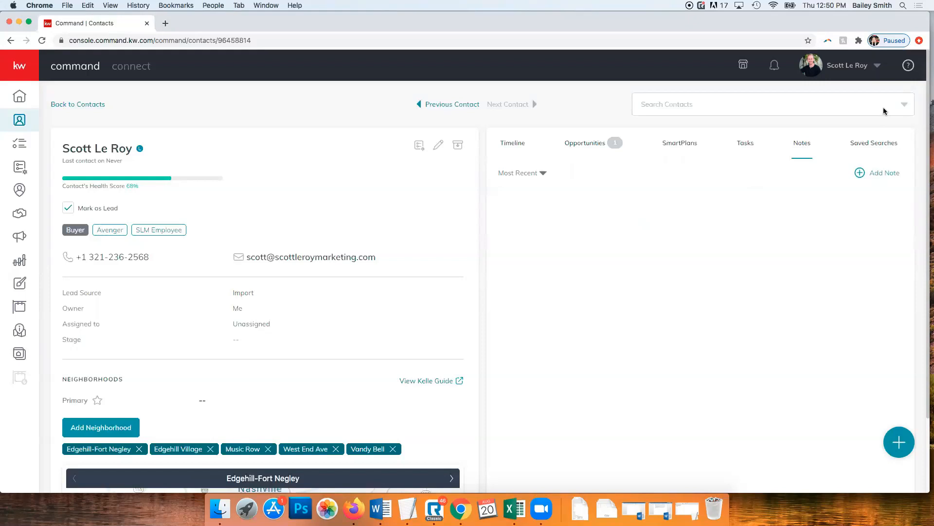
click(875, 145)
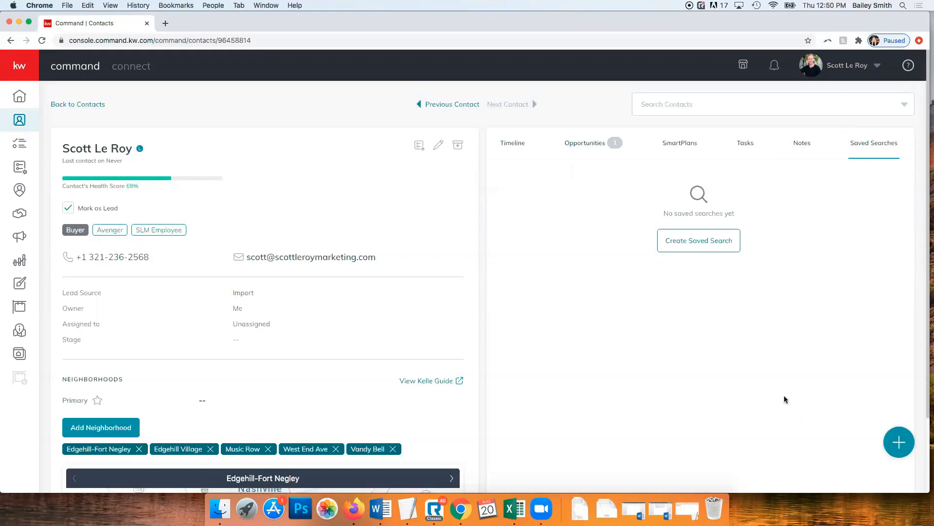
click(901, 440)
Remove Edgehill-Fort Negley, Edgehill Village, Music Row, West End Ave and Vandy Bell, then start adding a neighborhood
scroll(340, 239, down, 1)
scroll(333, 242, down, 5)
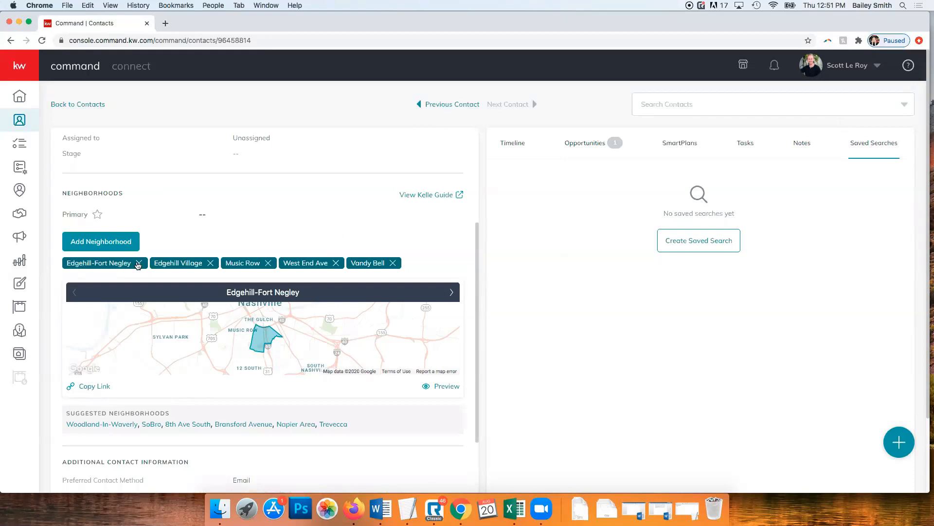
click(138, 263)
click(125, 264)
click(109, 263)
click(119, 264)
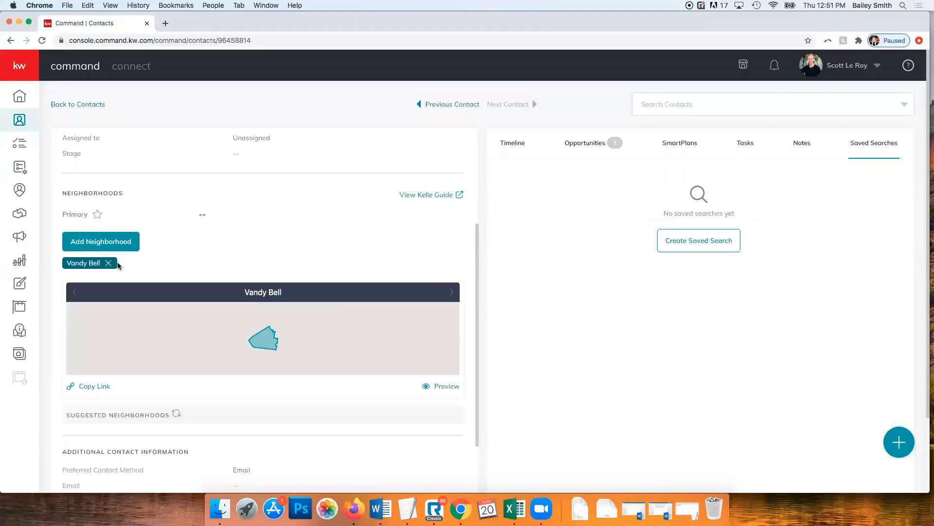
click(112, 263)
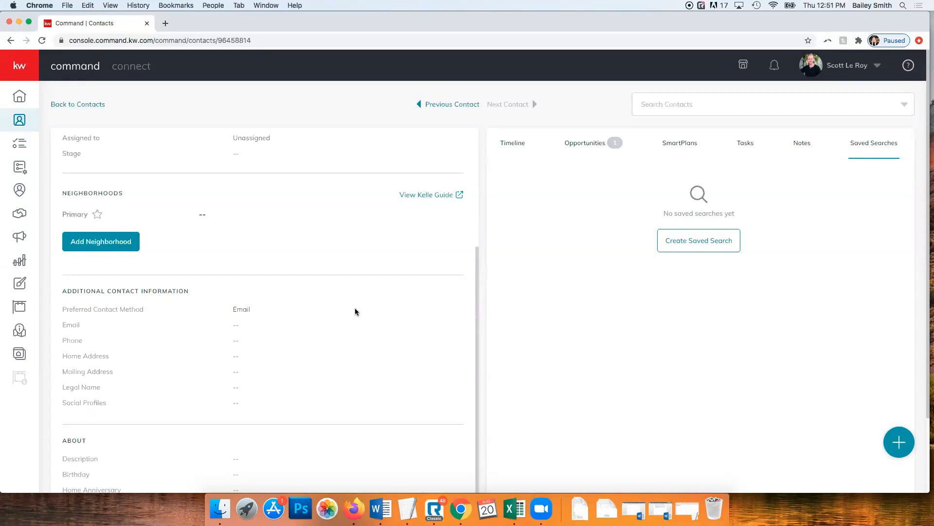
click(104, 246)
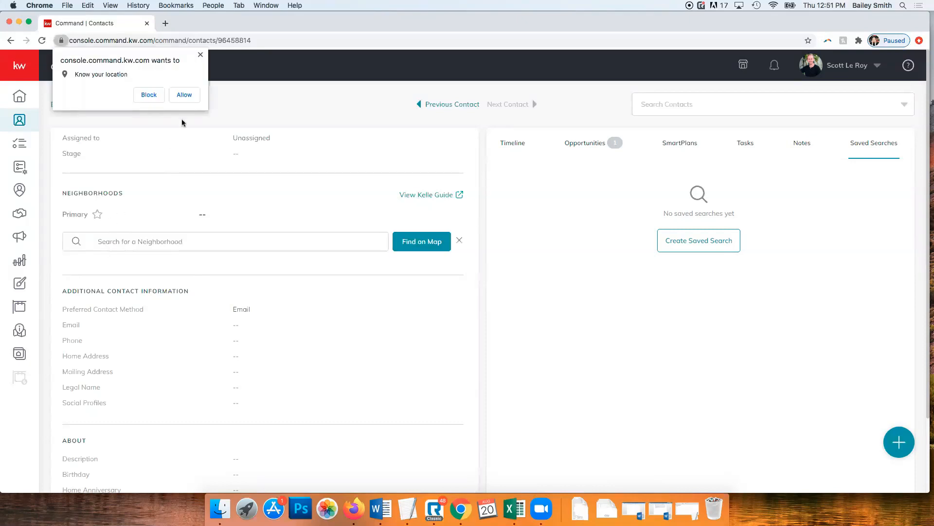
Allow location access, add Vandy Bell and West End Ave neighborhoods, then open the map picker
click(183, 94)
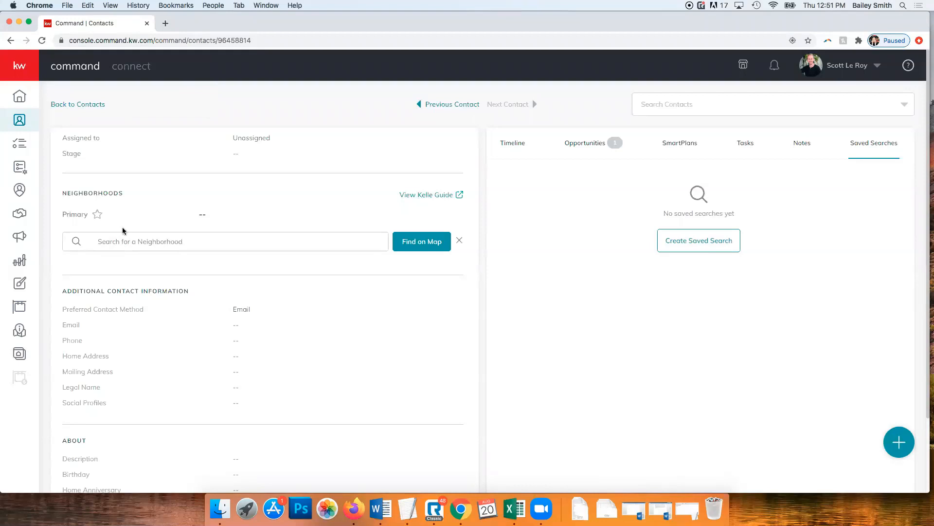
click(151, 242)
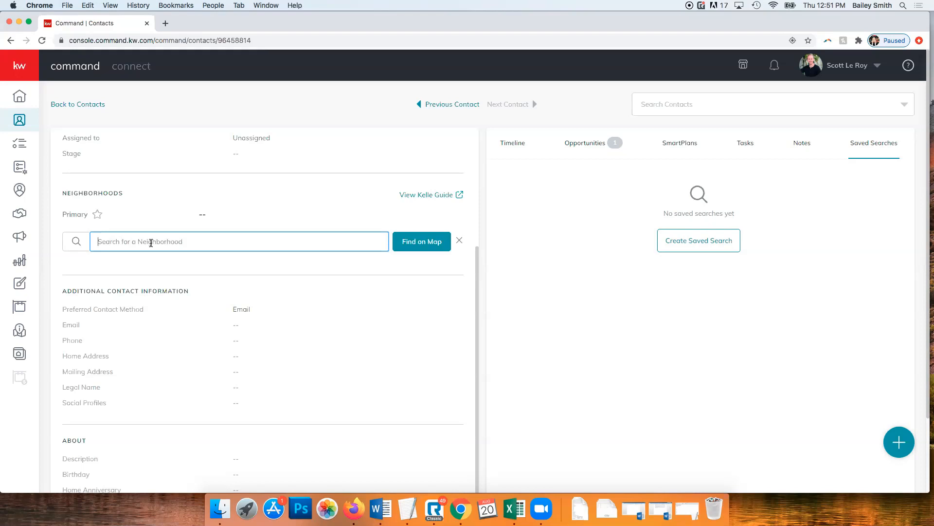
text(vandy bell)
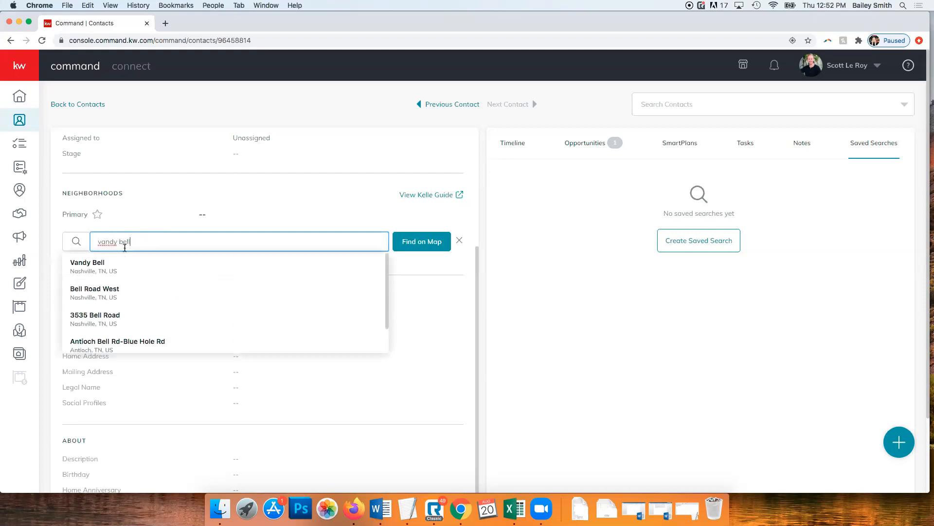
click(121, 275)
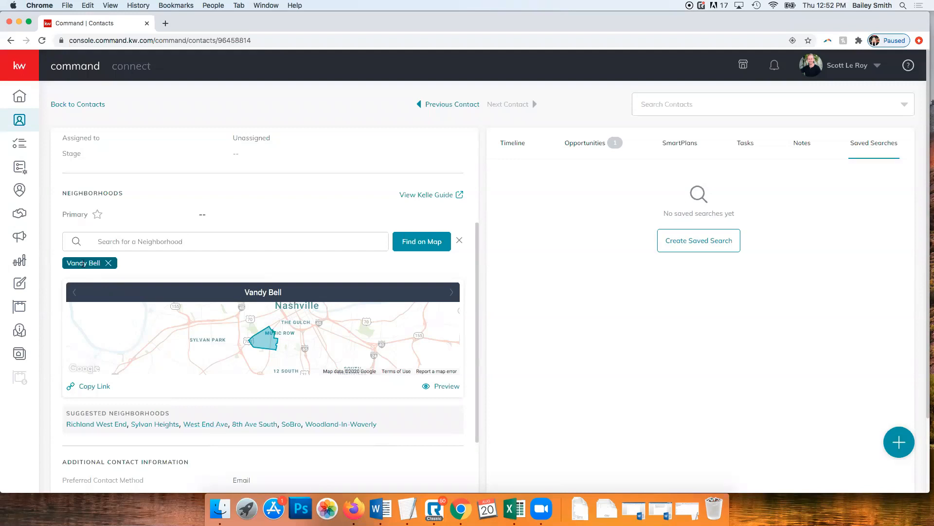
mouse_move(83, 263)
click(205, 425)
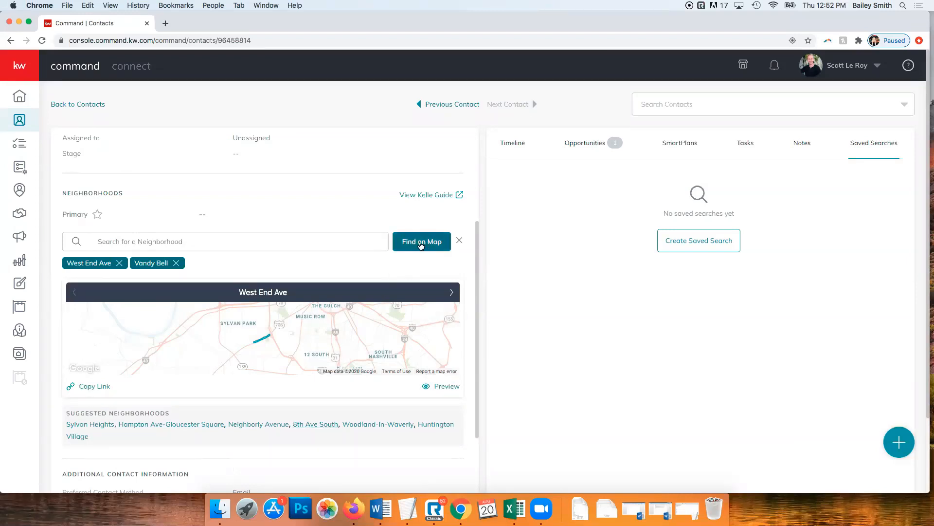
click(421, 244)
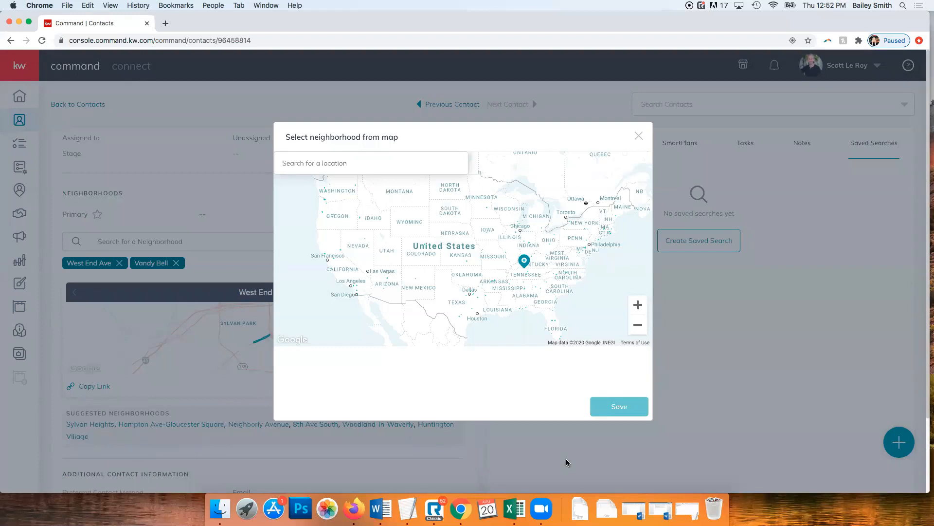
Search the map for 'music row', center on Music Circle North and zoom in around it
click(342, 163)
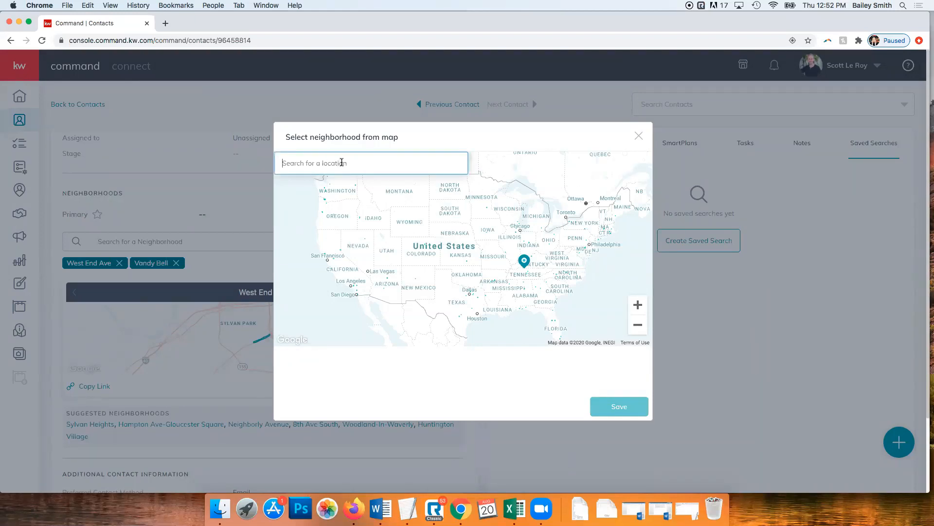
text(music row)
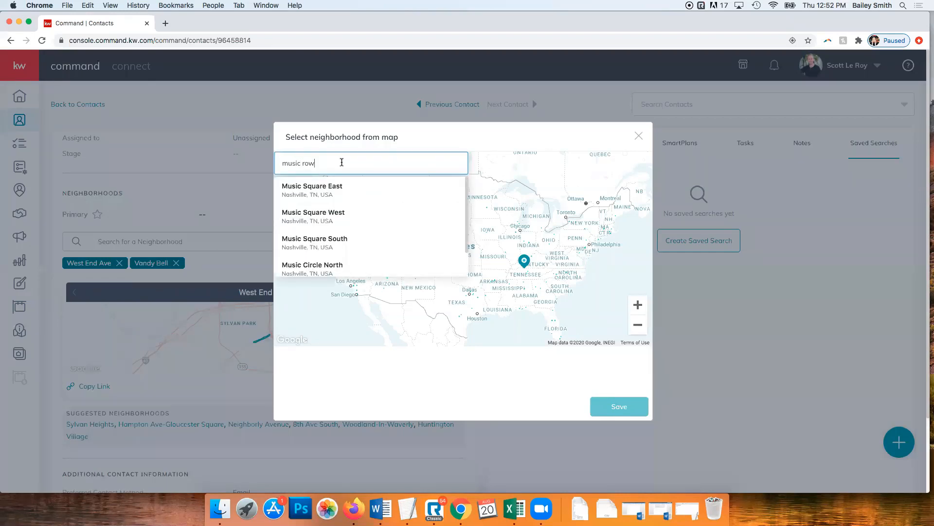
scroll(339, 202, down, 2)
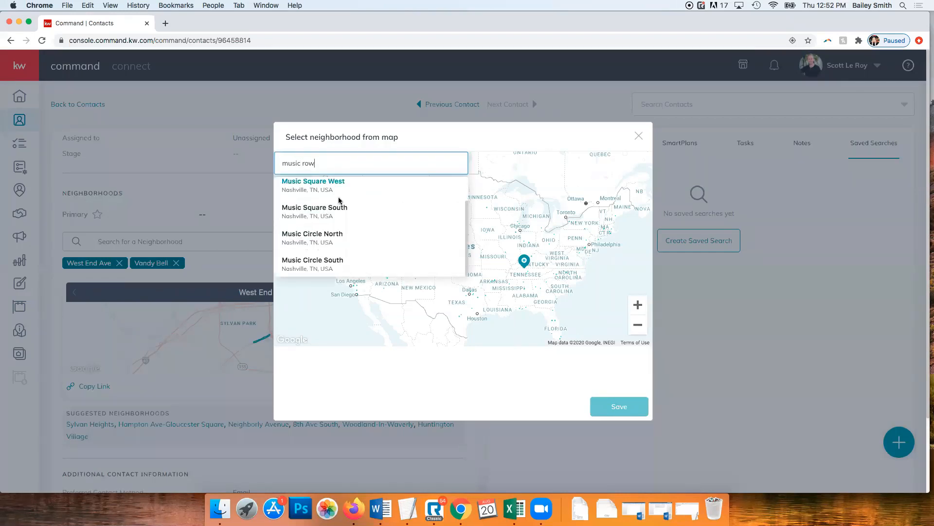
click(325, 236)
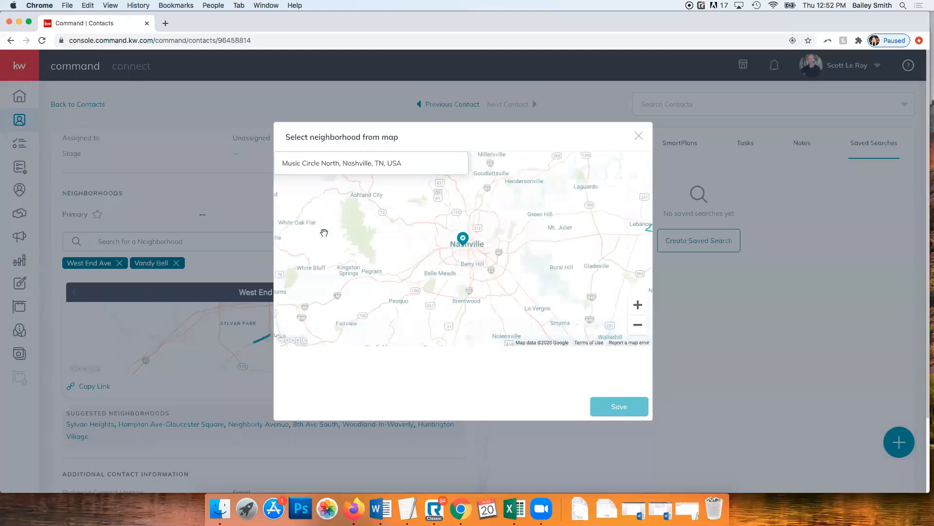
click(638, 305)
click(638, 306)
click(638, 305)
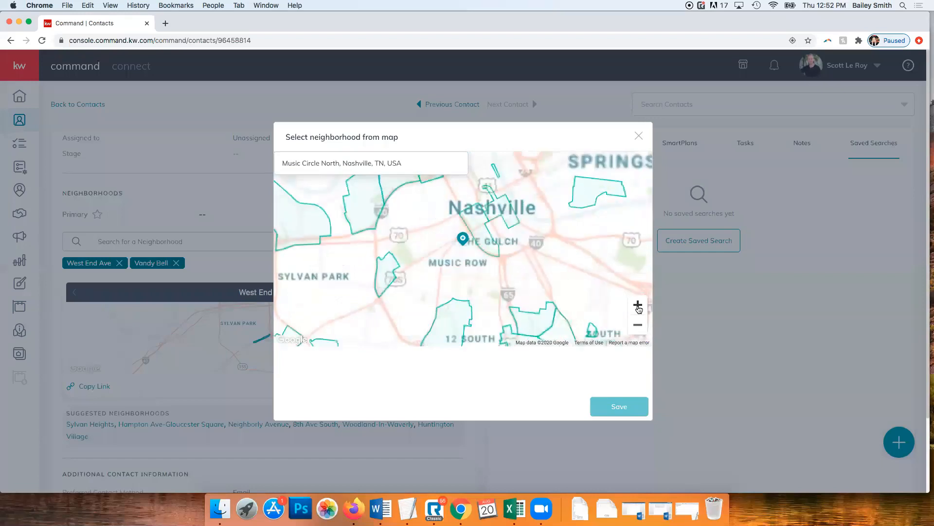
click(638, 305)
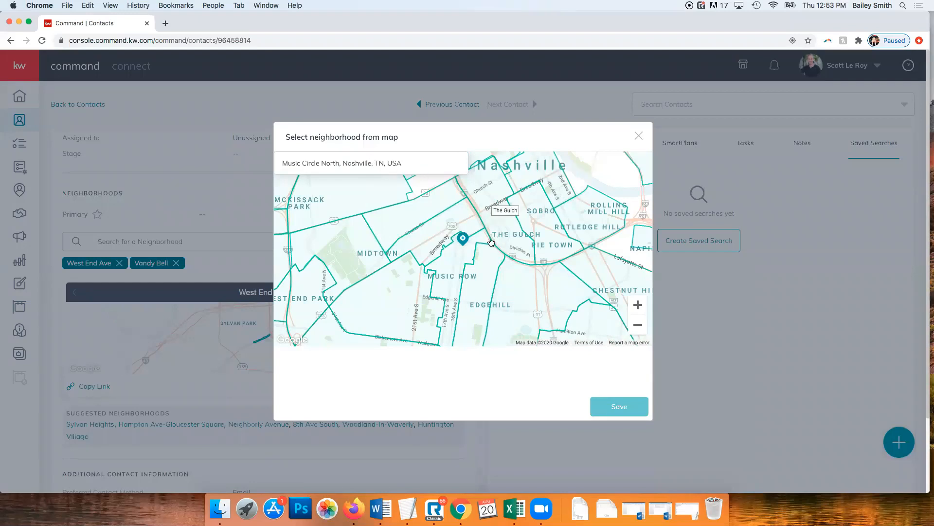
click(637, 326)
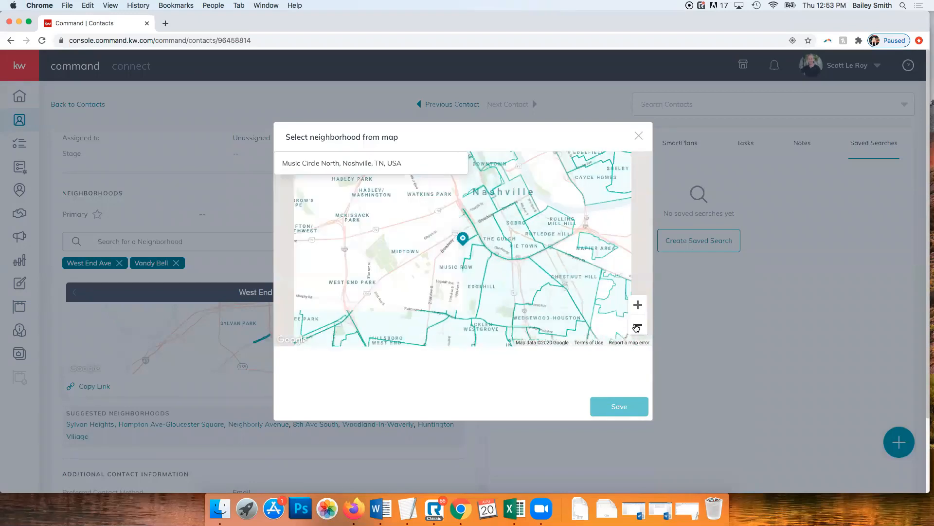
click(637, 327)
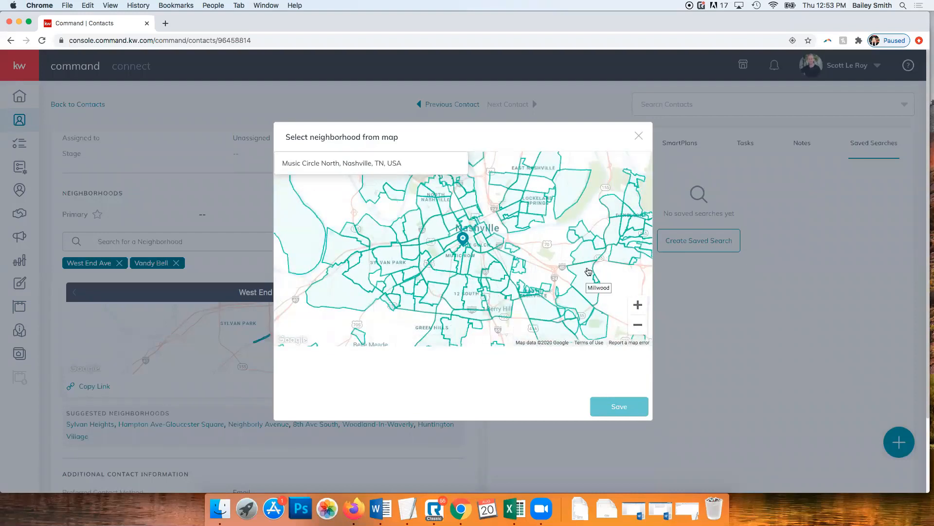
click(638, 305)
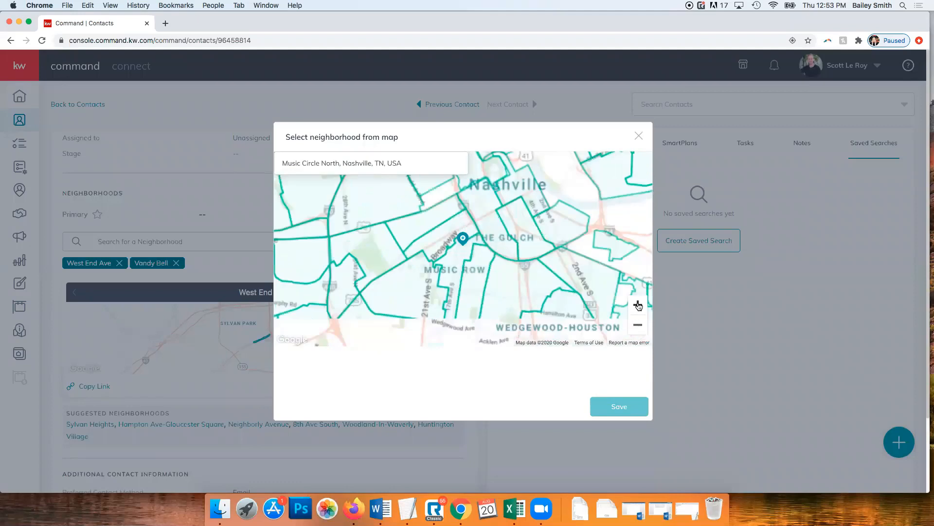
Select Music Row and Edgehill Village on the map and save them to the contact
click(476, 279)
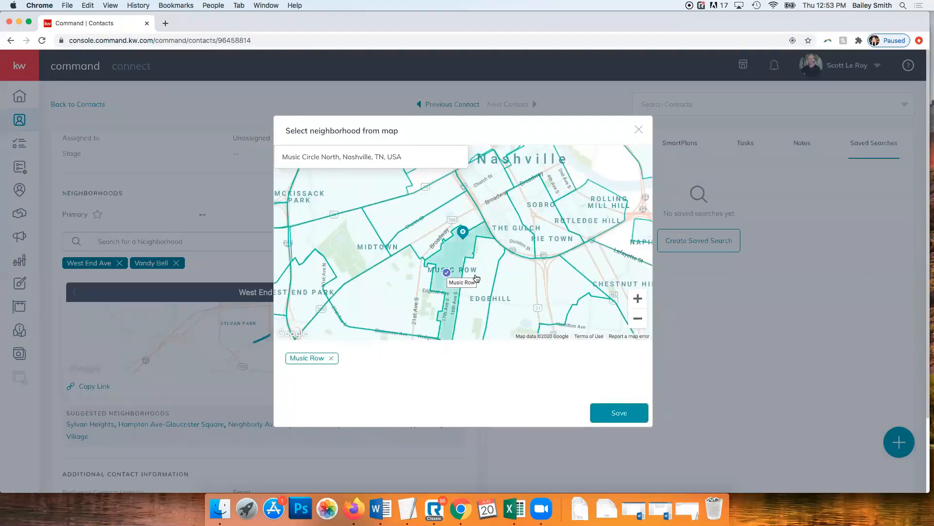
click(481, 278)
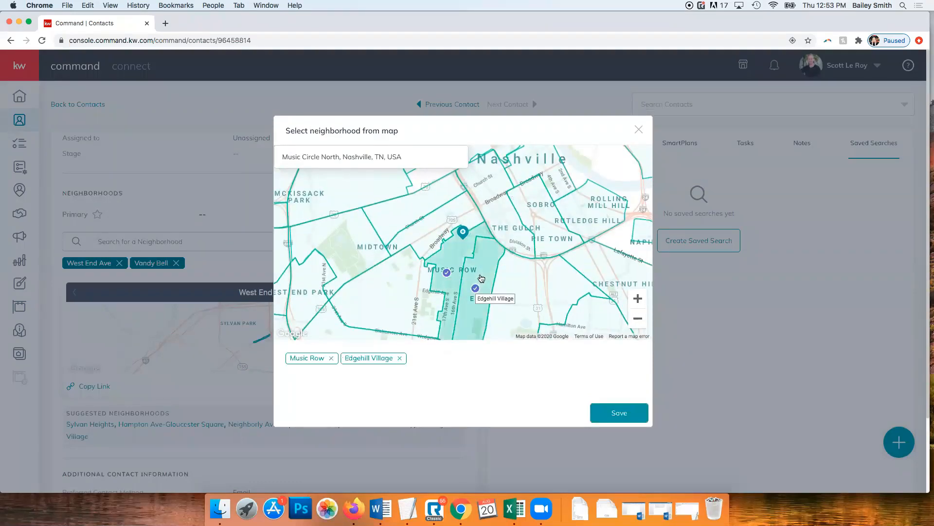
click(609, 412)
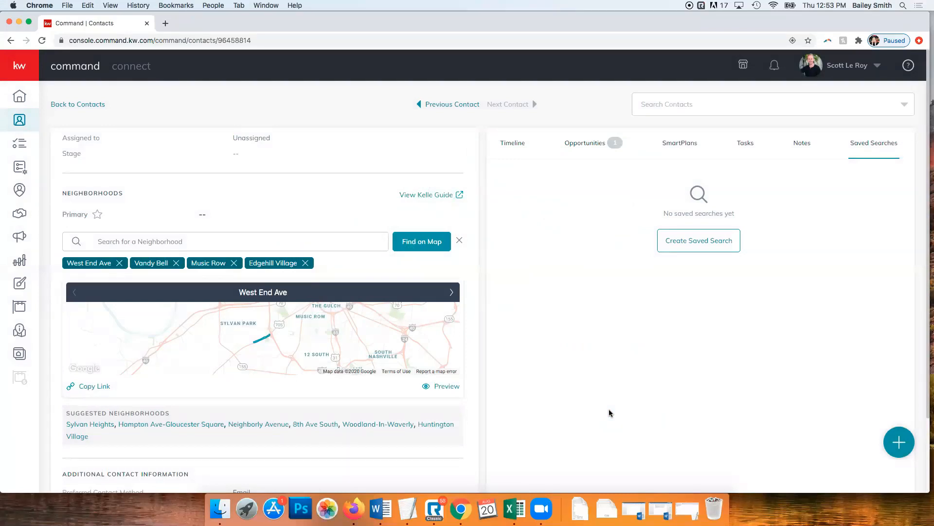
scroll(605, 404, down, 3)
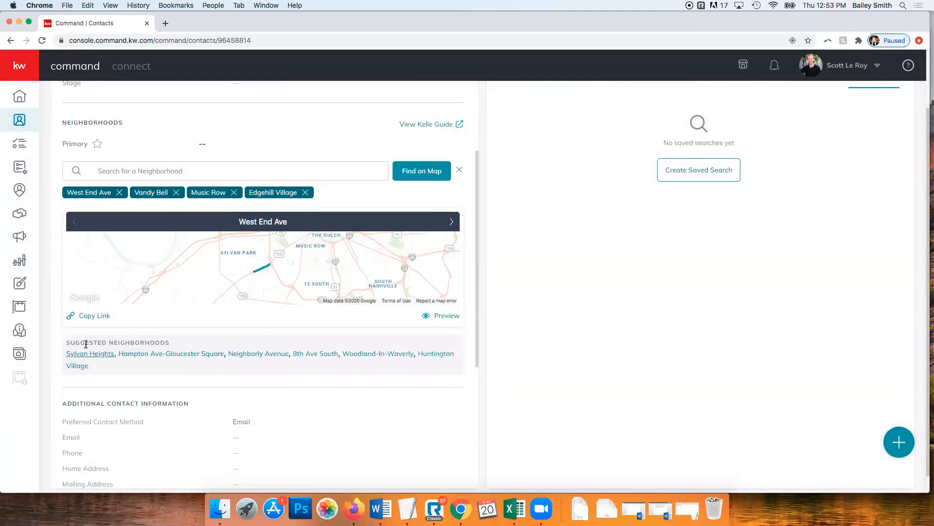
Copy the West End Ave snapshot link and load it in a new Chrome tab
click(87, 322)
click(166, 24)
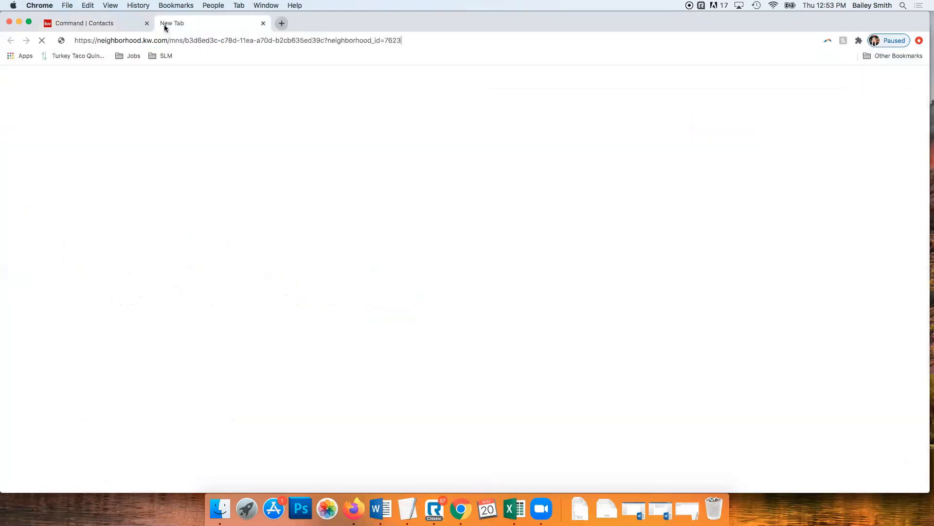
key(super+t)
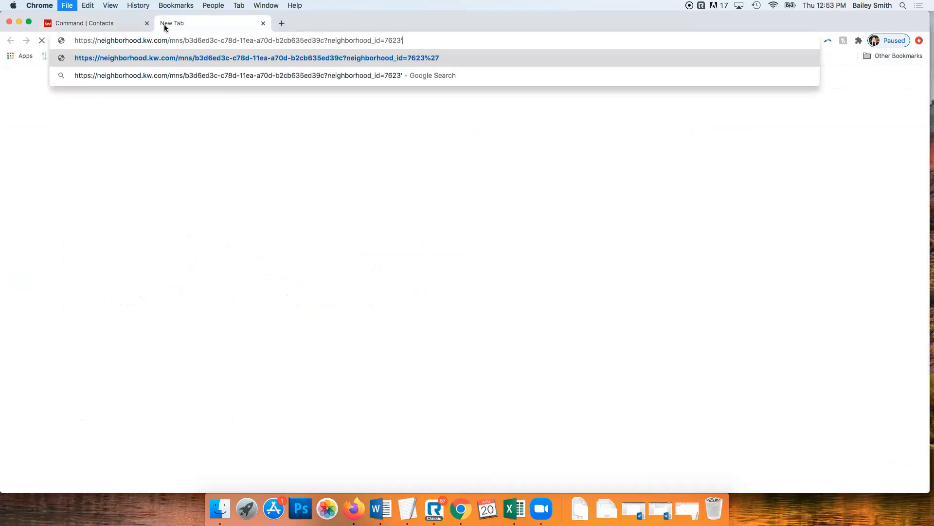
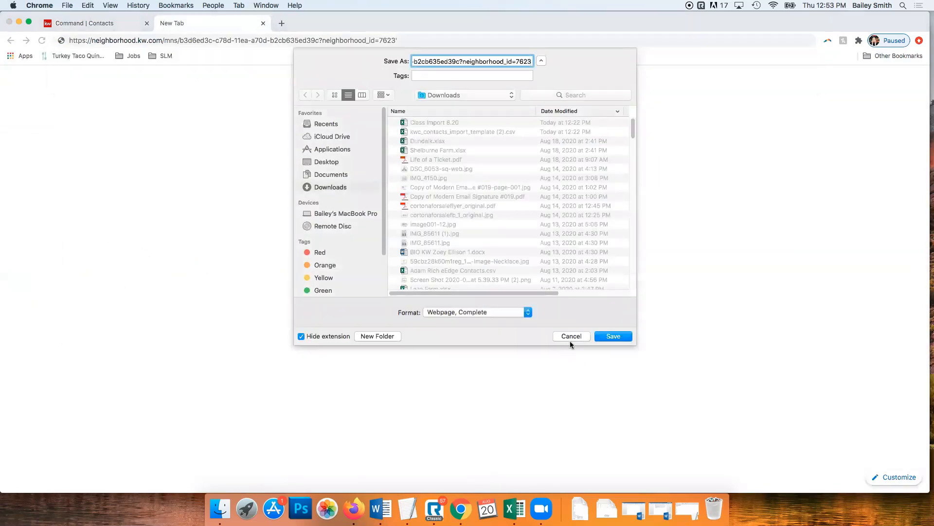
click(571, 336)
click(424, 39)
key(Return)
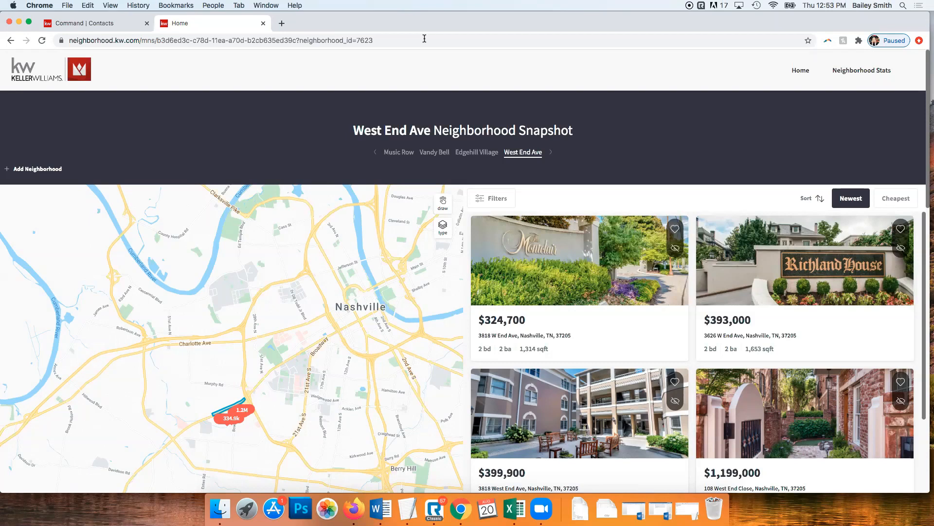
scroll(628, 287, down, 5)
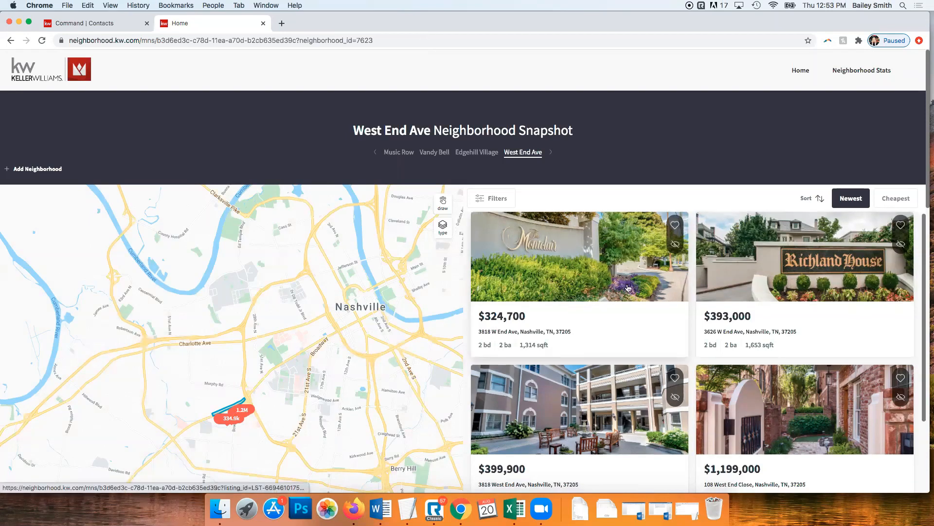
scroll(629, 292, down, 5)
scroll(629, 292, up, 10)
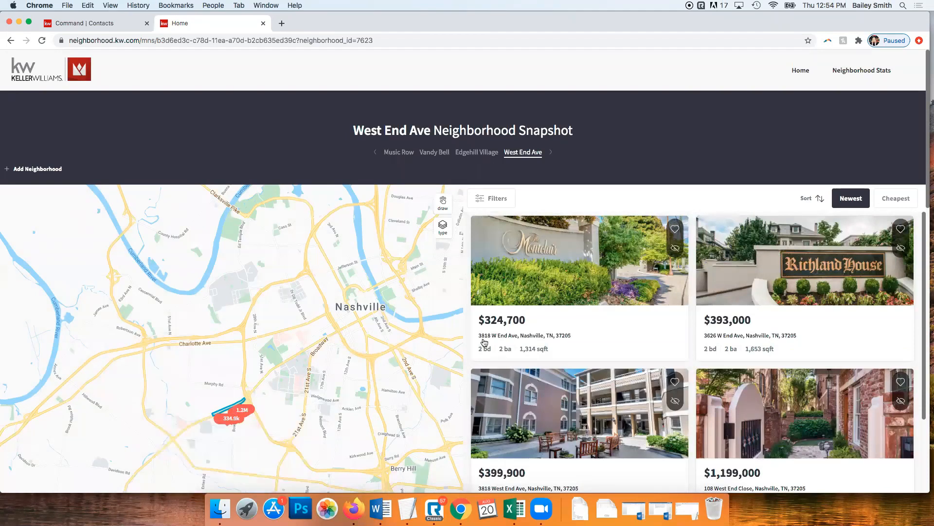
click(468, 153)
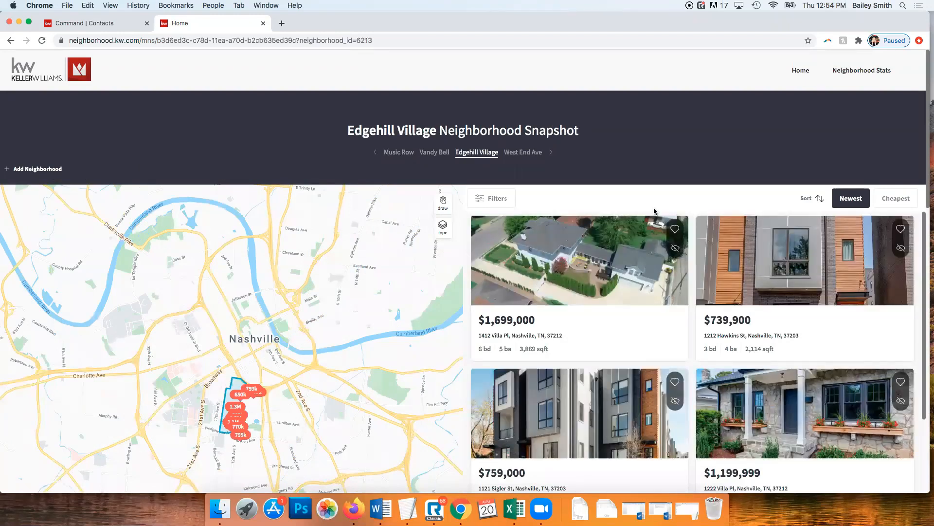
scroll(654, 211, down, 1)
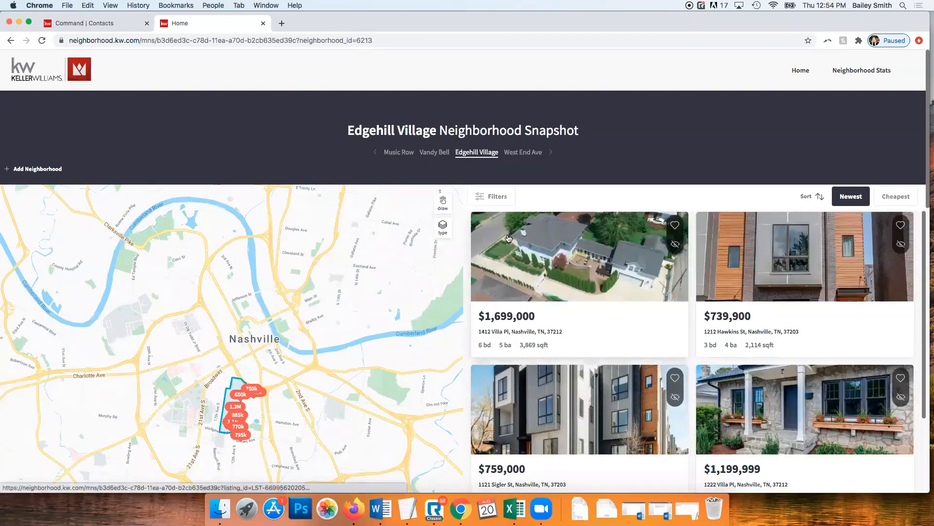
scroll(606, 260, down, 1)
scroll(603, 262, down, 10)
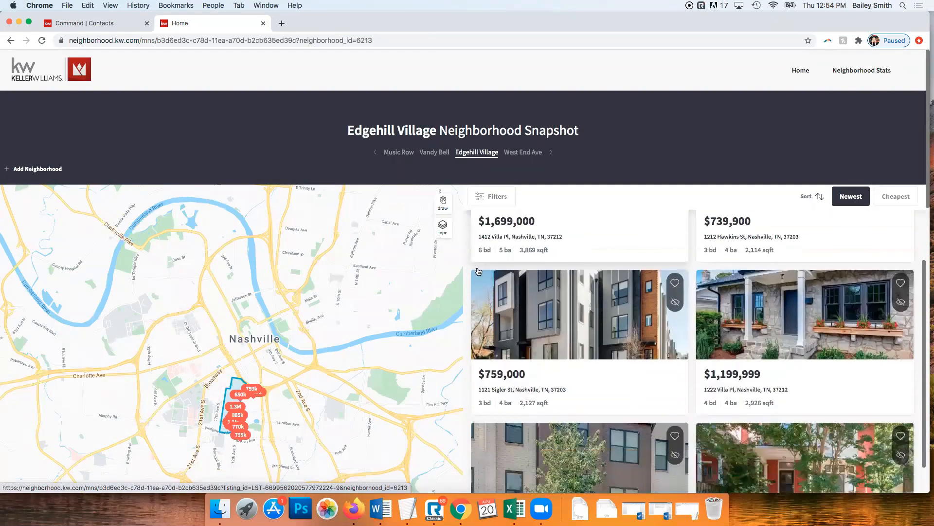
scroll(446, 278, down, 10)
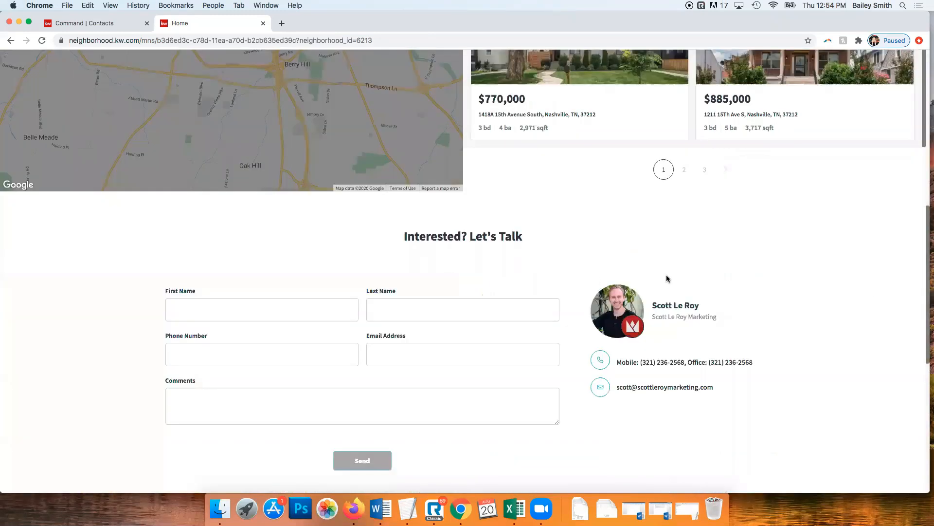
scroll(334, 279, down, 3)
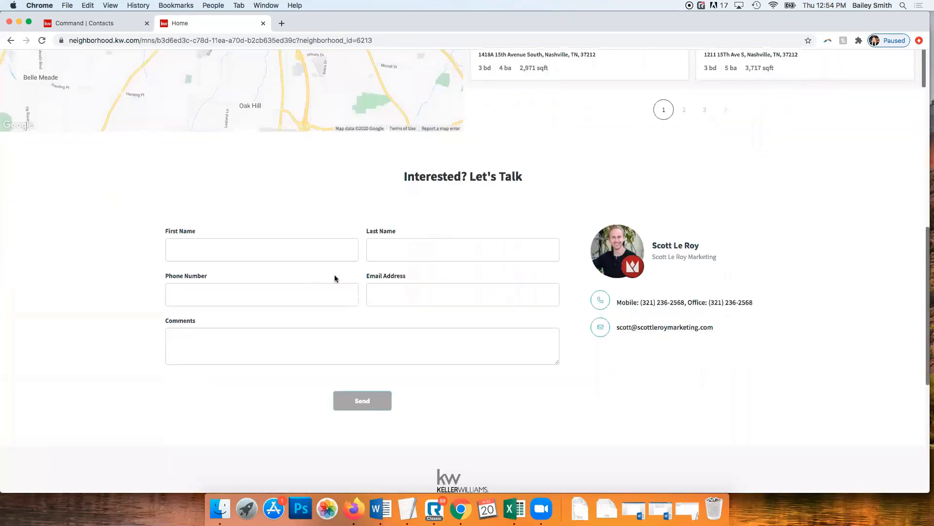
scroll(613, 265, down, 10)
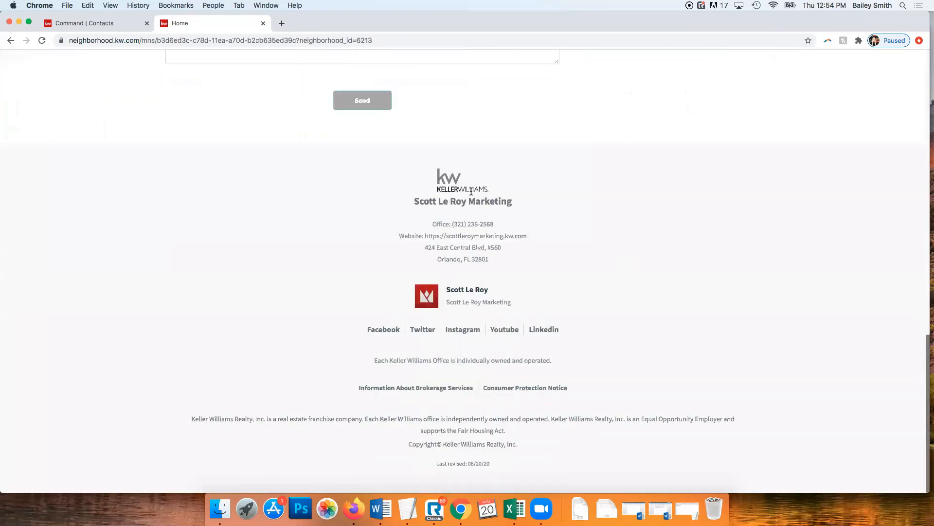
scroll(431, 267, up, 10)
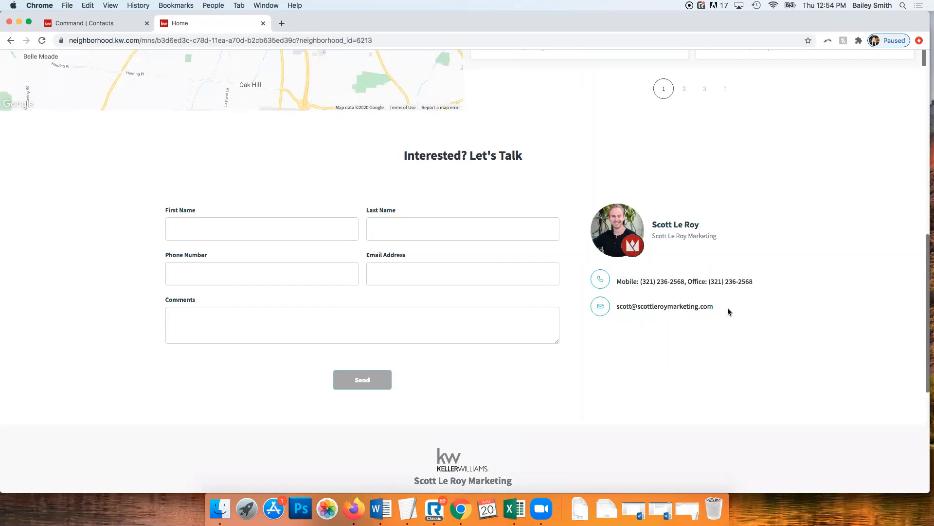
scroll(728, 308, up, 10)
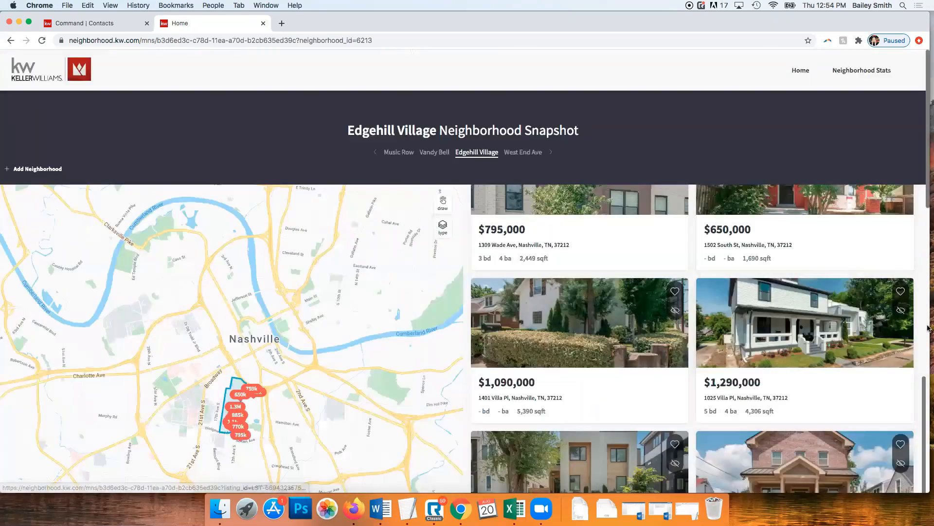
scroll(632, 302, up, 5)
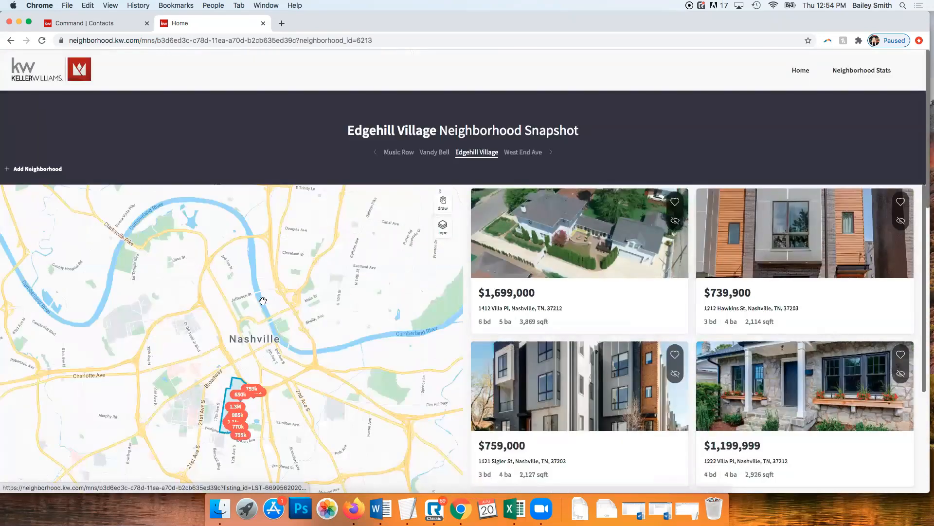
Open Music Row's Neighborhood Stats and scroll through Current Stats, Sold Stats and Transit & Commute
click(864, 69)
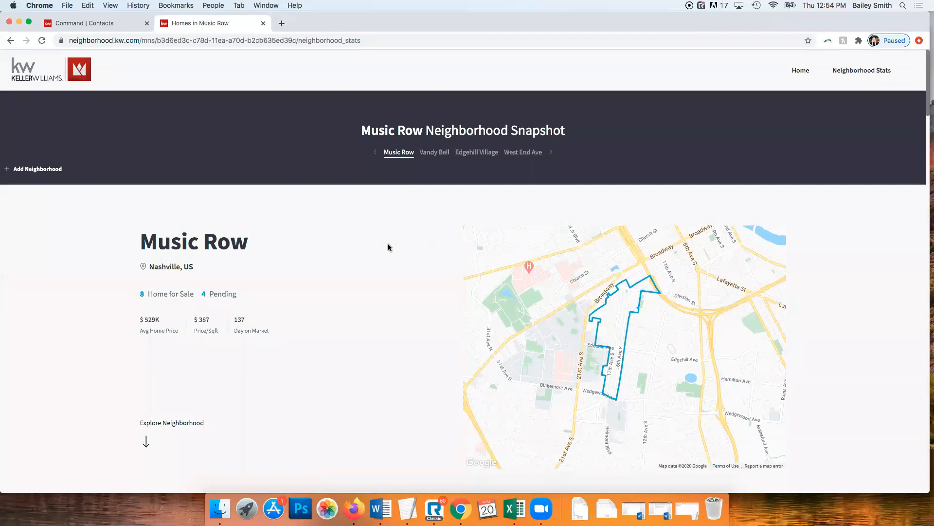
scroll(376, 251, down, 2)
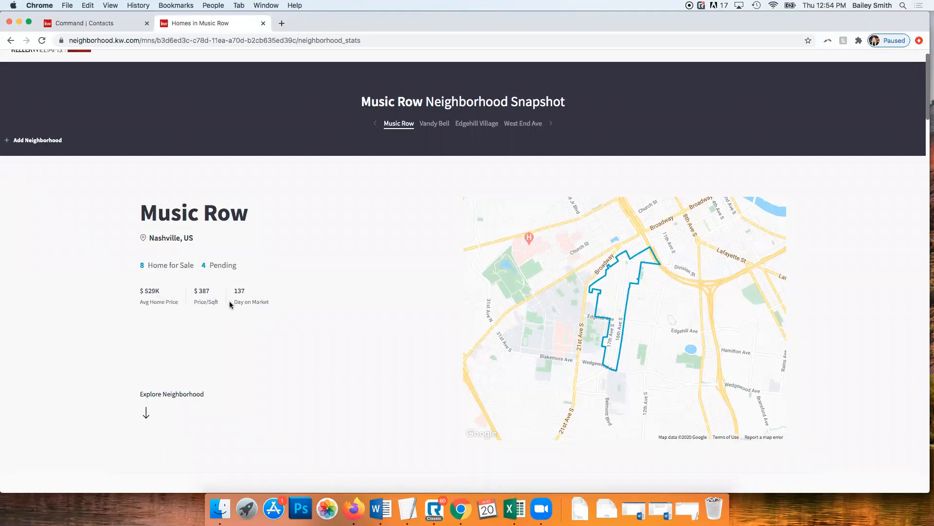
scroll(258, 305, down, 1)
scroll(273, 310, down, 6)
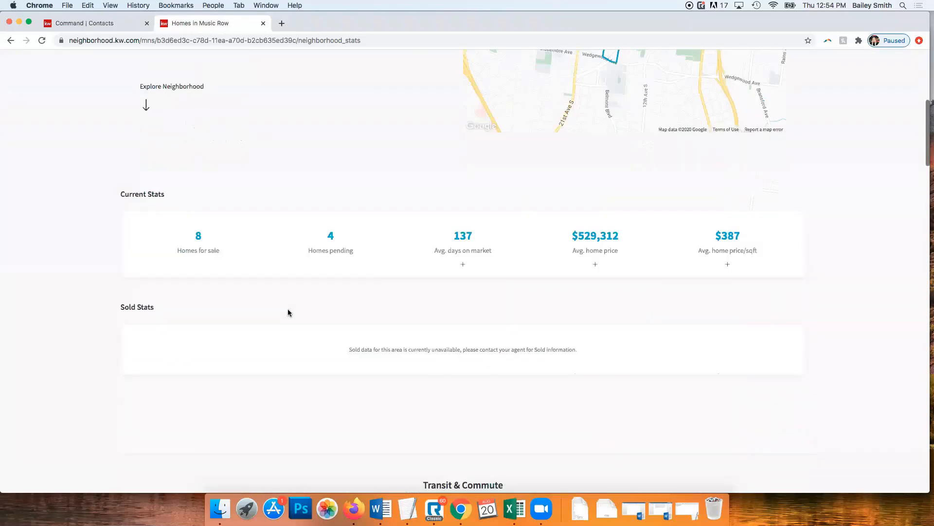
scroll(288, 312, down, 1)
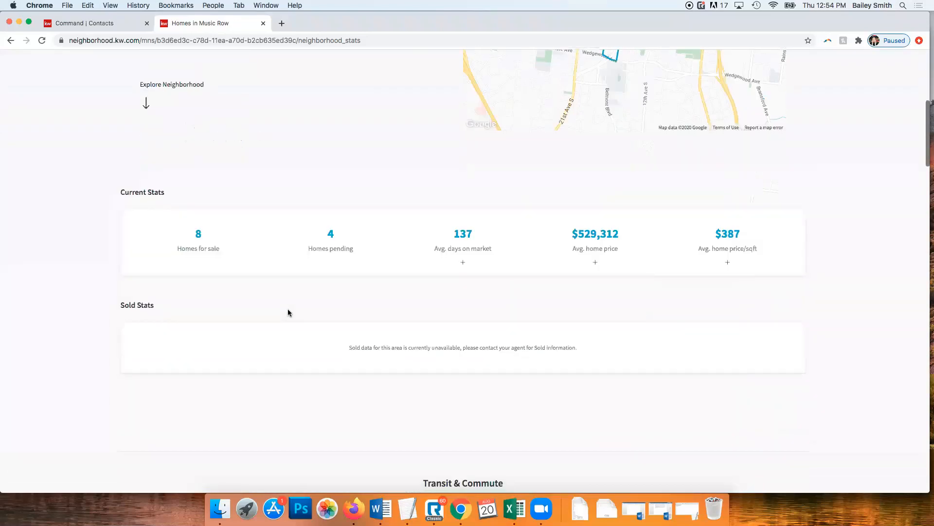
scroll(288, 312, down, 9)
scroll(285, 314, up, 4)
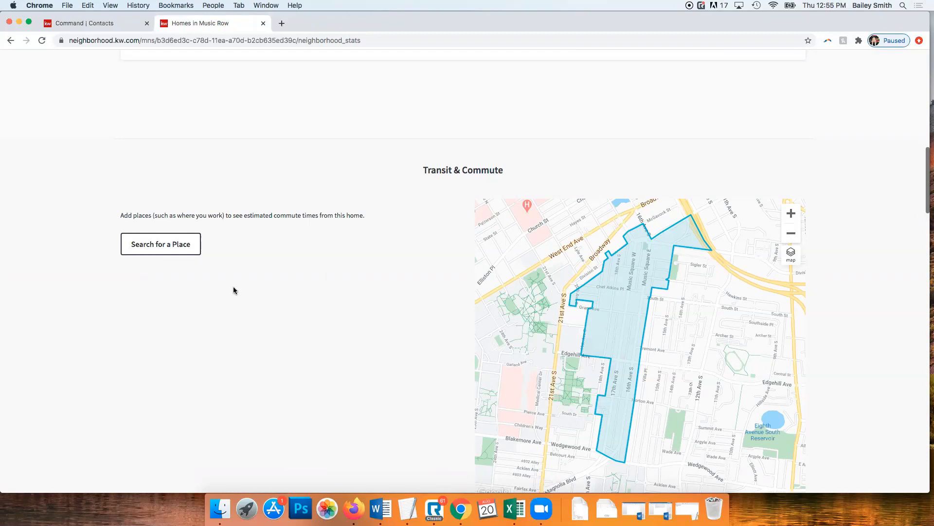
scroll(226, 287, down, 5)
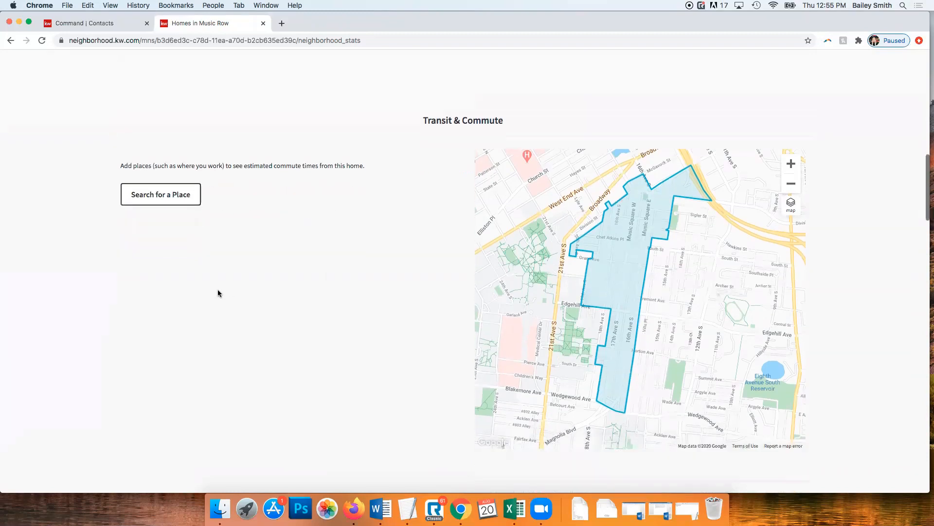
scroll(229, 292, down, 3)
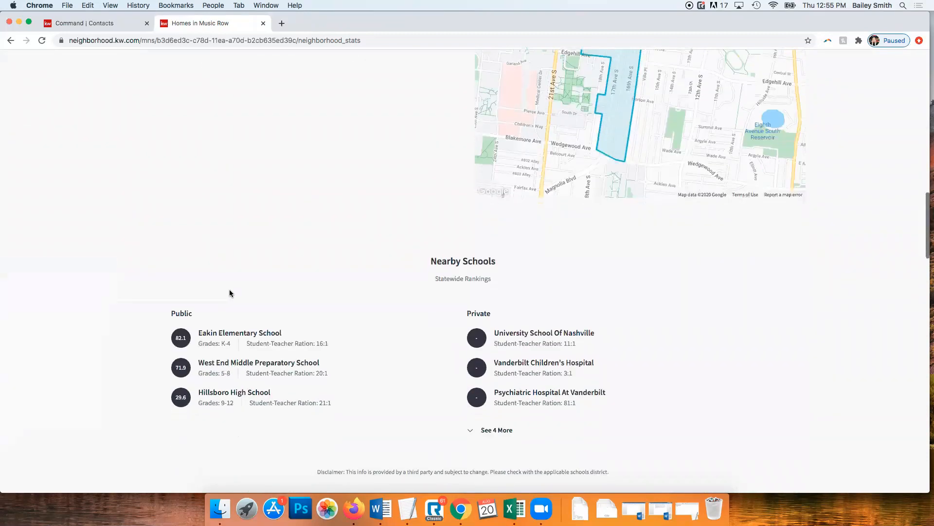
scroll(230, 290, down, 1)
scroll(238, 279, down, 10)
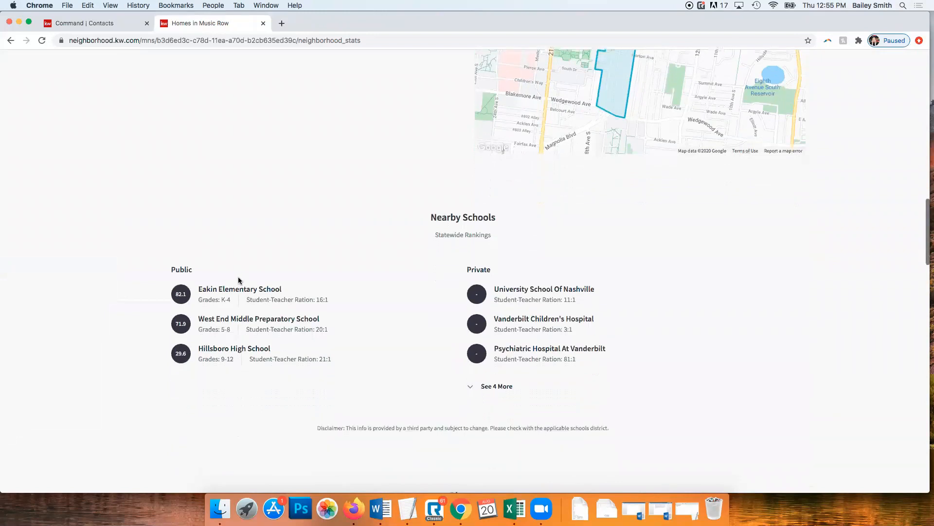
scroll(329, 271, down, 2)
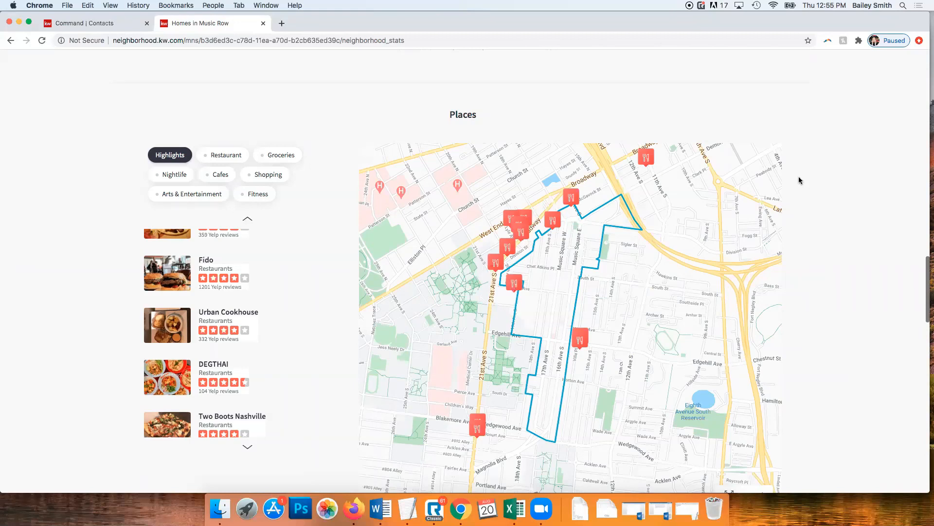
scroll(822, 180, down, 6)
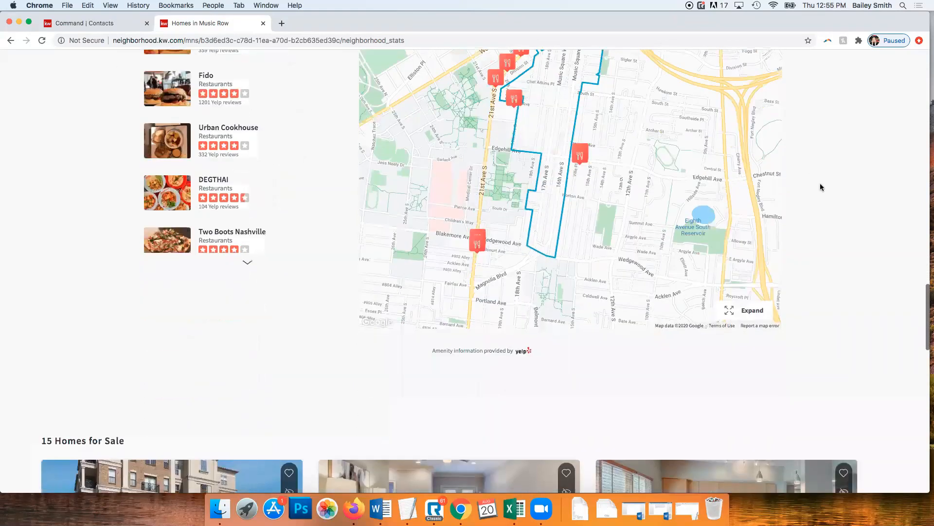
scroll(821, 187, down, 7)
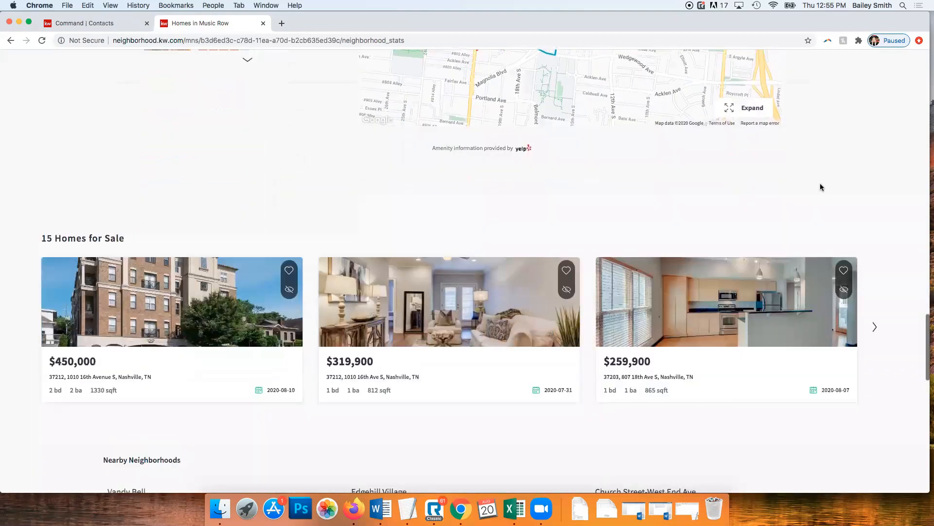
scroll(822, 183, down, 4)
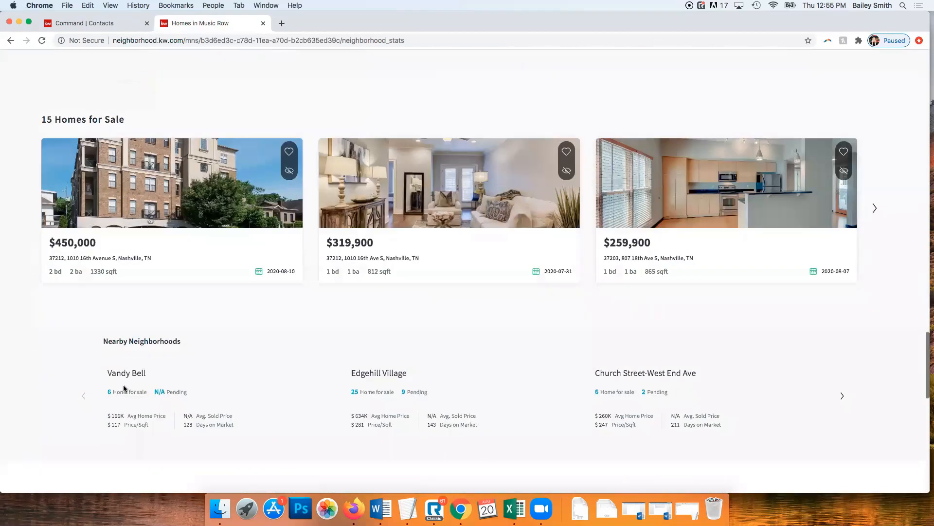
scroll(256, 357, down, 9)
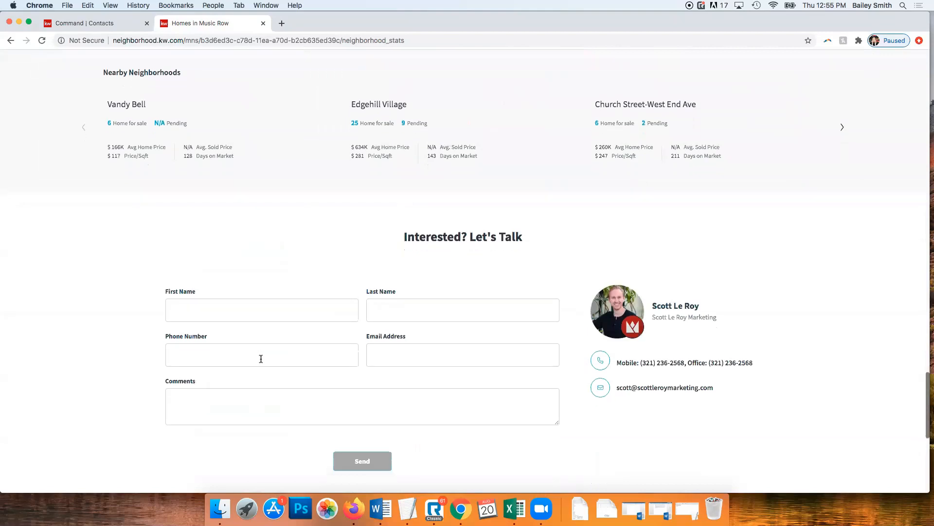
scroll(560, 432, down, 12)
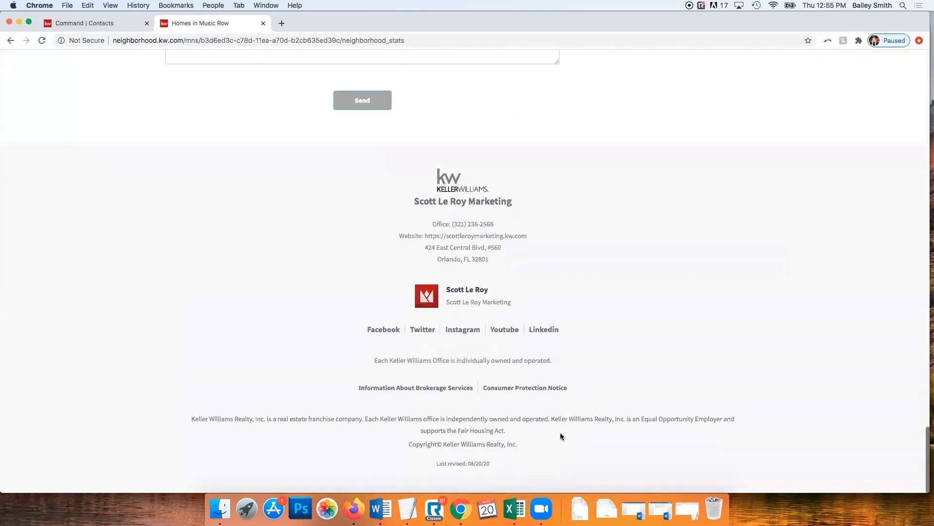
scroll(647, 453, up, 4)
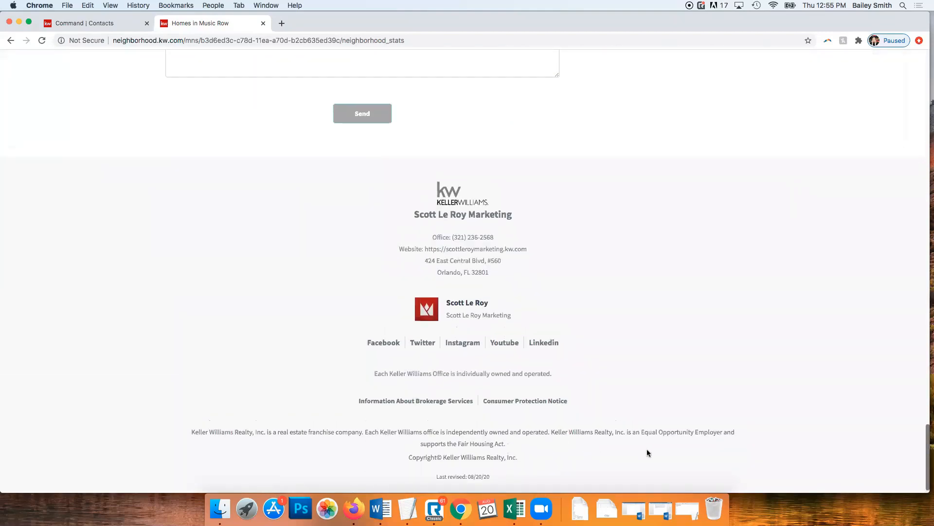
scroll(647, 452, up, 20)
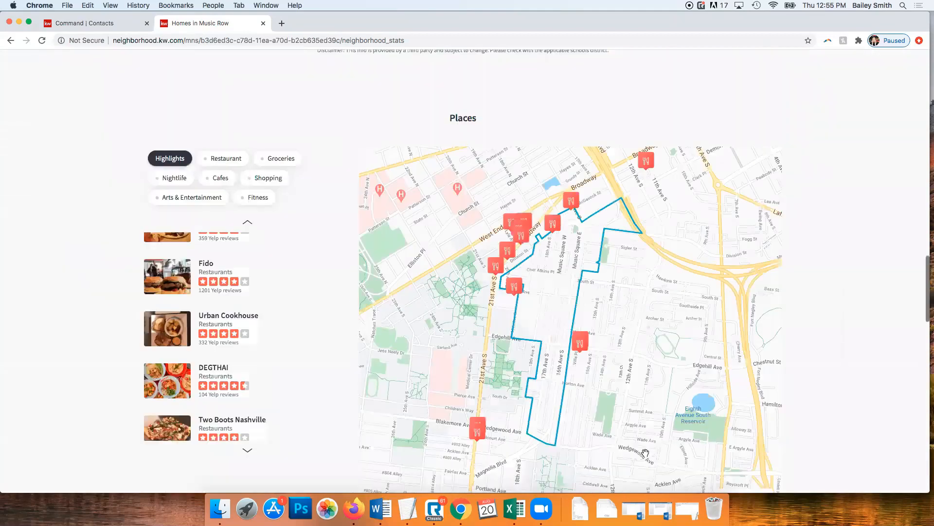
scroll(644, 455, up, 20)
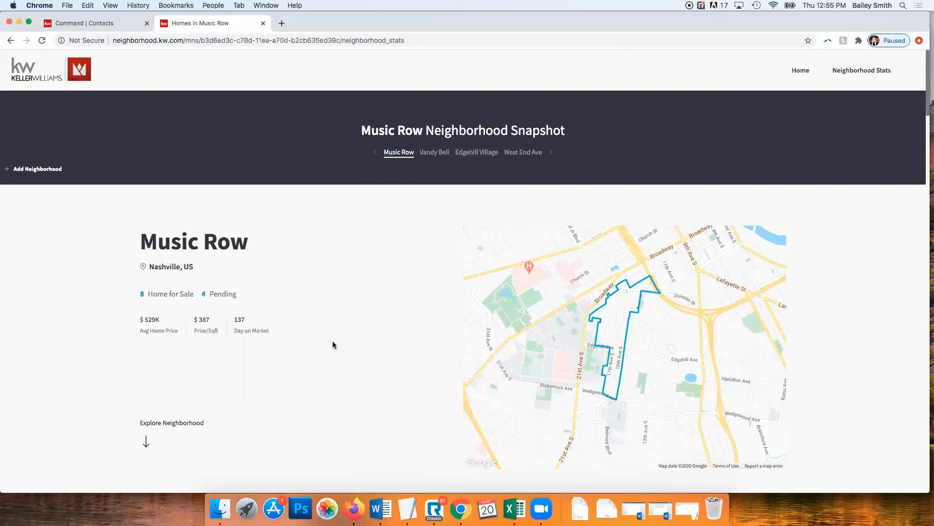
Back in the contact record, close the Homes in Music Row tab and review the suggested neighborhoods like Sylvan Heights
click(112, 23)
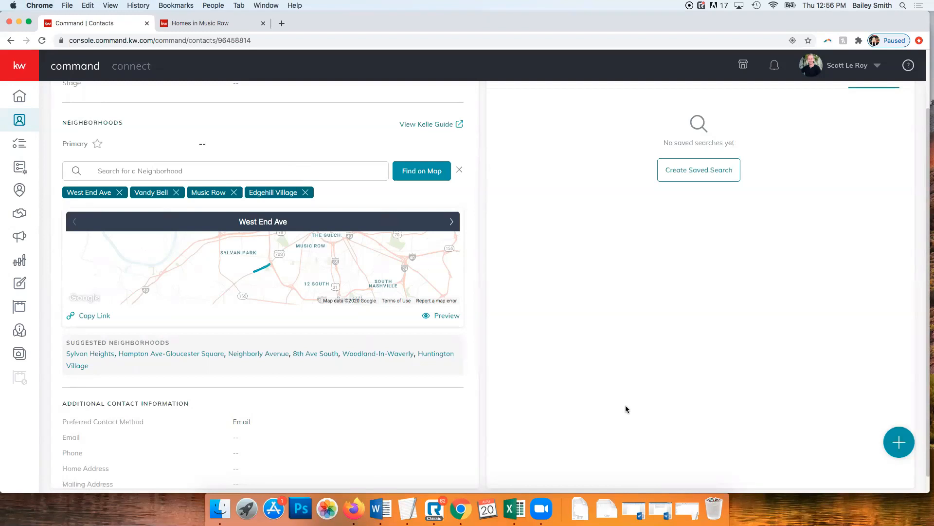
click(263, 24)
scroll(516, 317, up, 3)
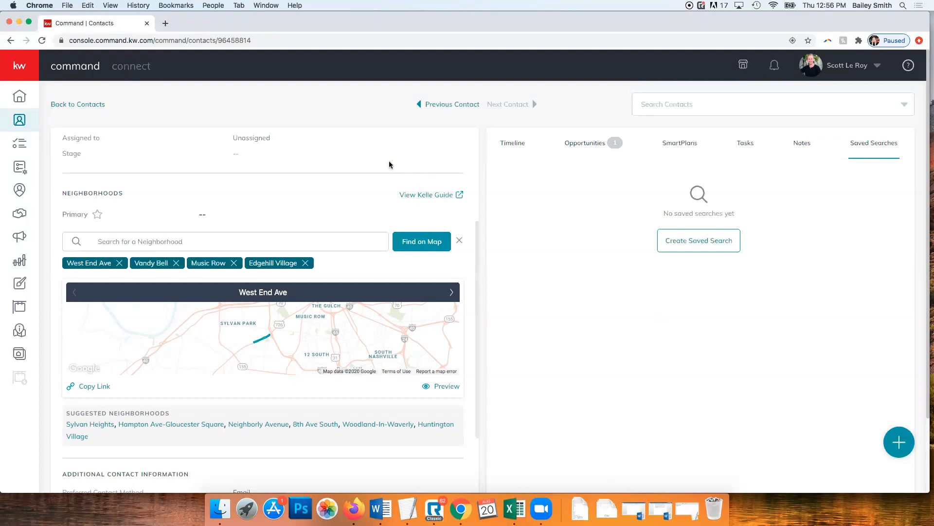
scroll(353, 212, up, 4)
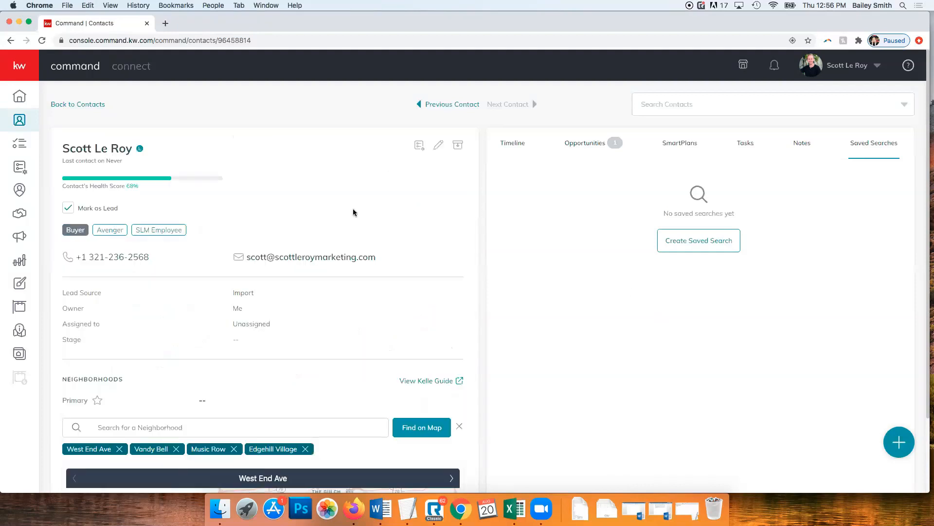
scroll(337, 233, down, 10)
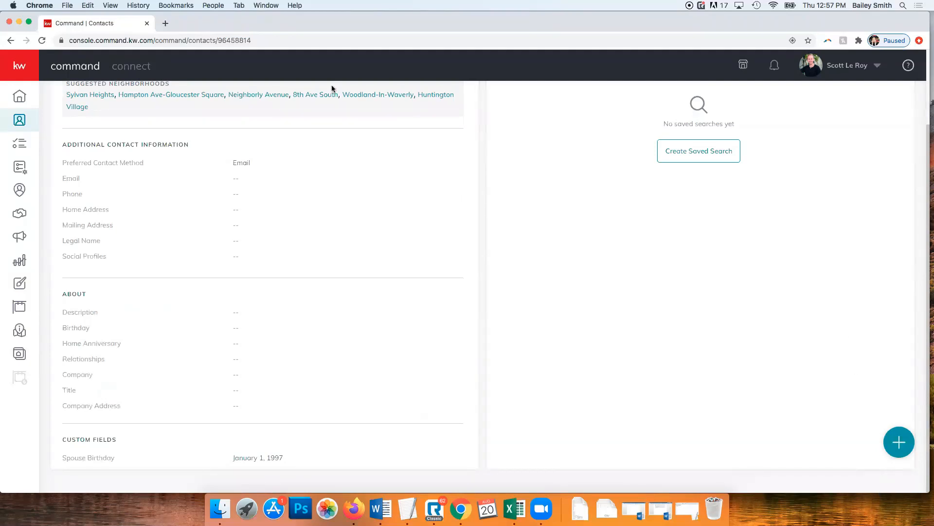
Load scottleroymarketing.com in the current tab and scroll through its company overview and reviews
click(279, 39)
text(scottleroya)
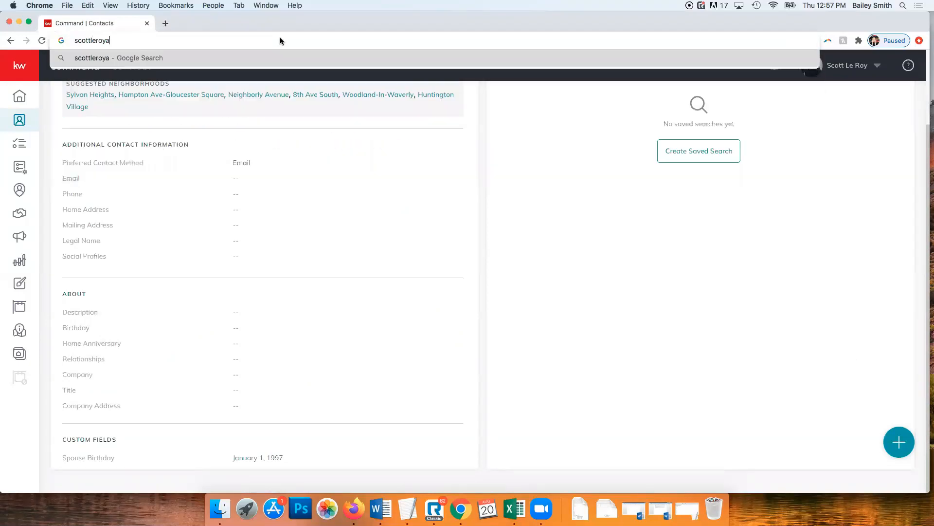
key(BackSpace)
text(marketing.)
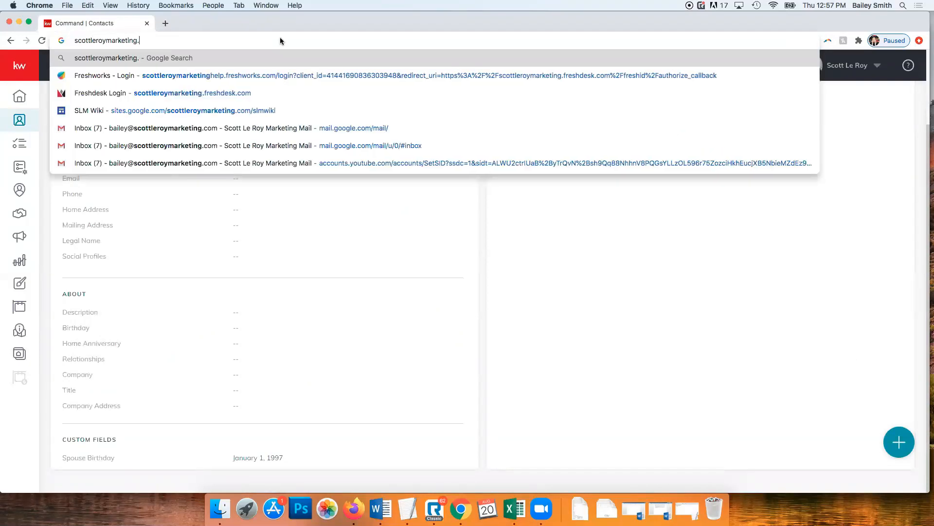
key(Return)
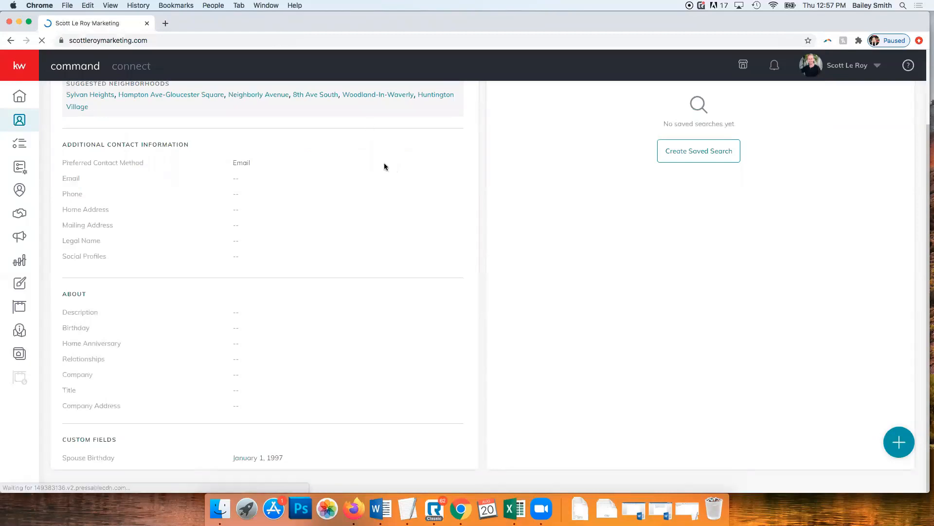
scroll(389, 165, down, 20)
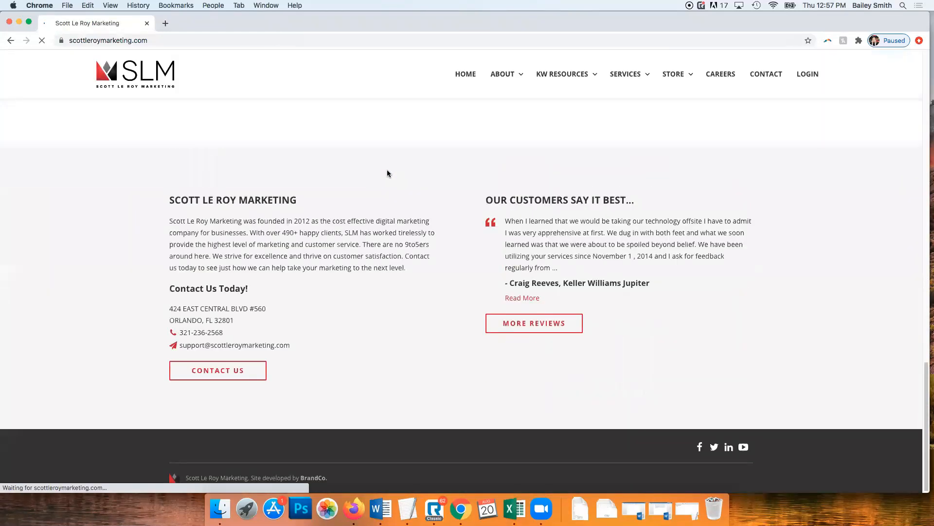